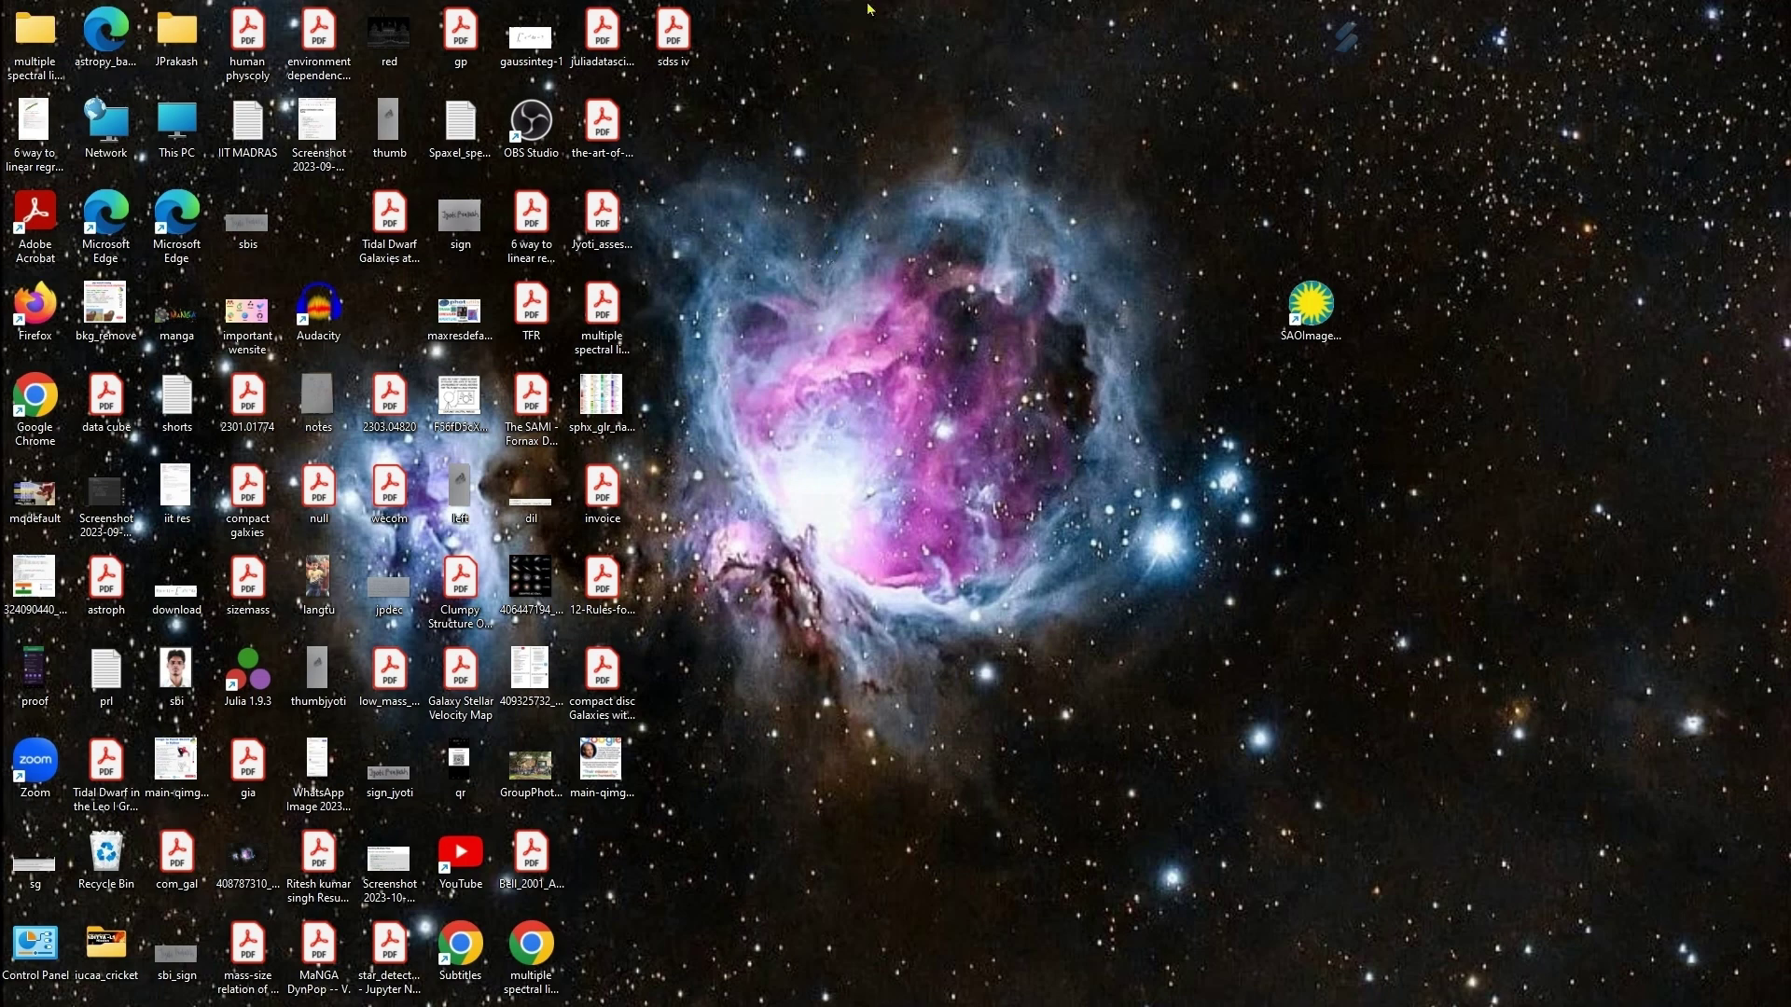
Launch SAOImage DS9 from its desktop shortcut
double_click(1317, 299)
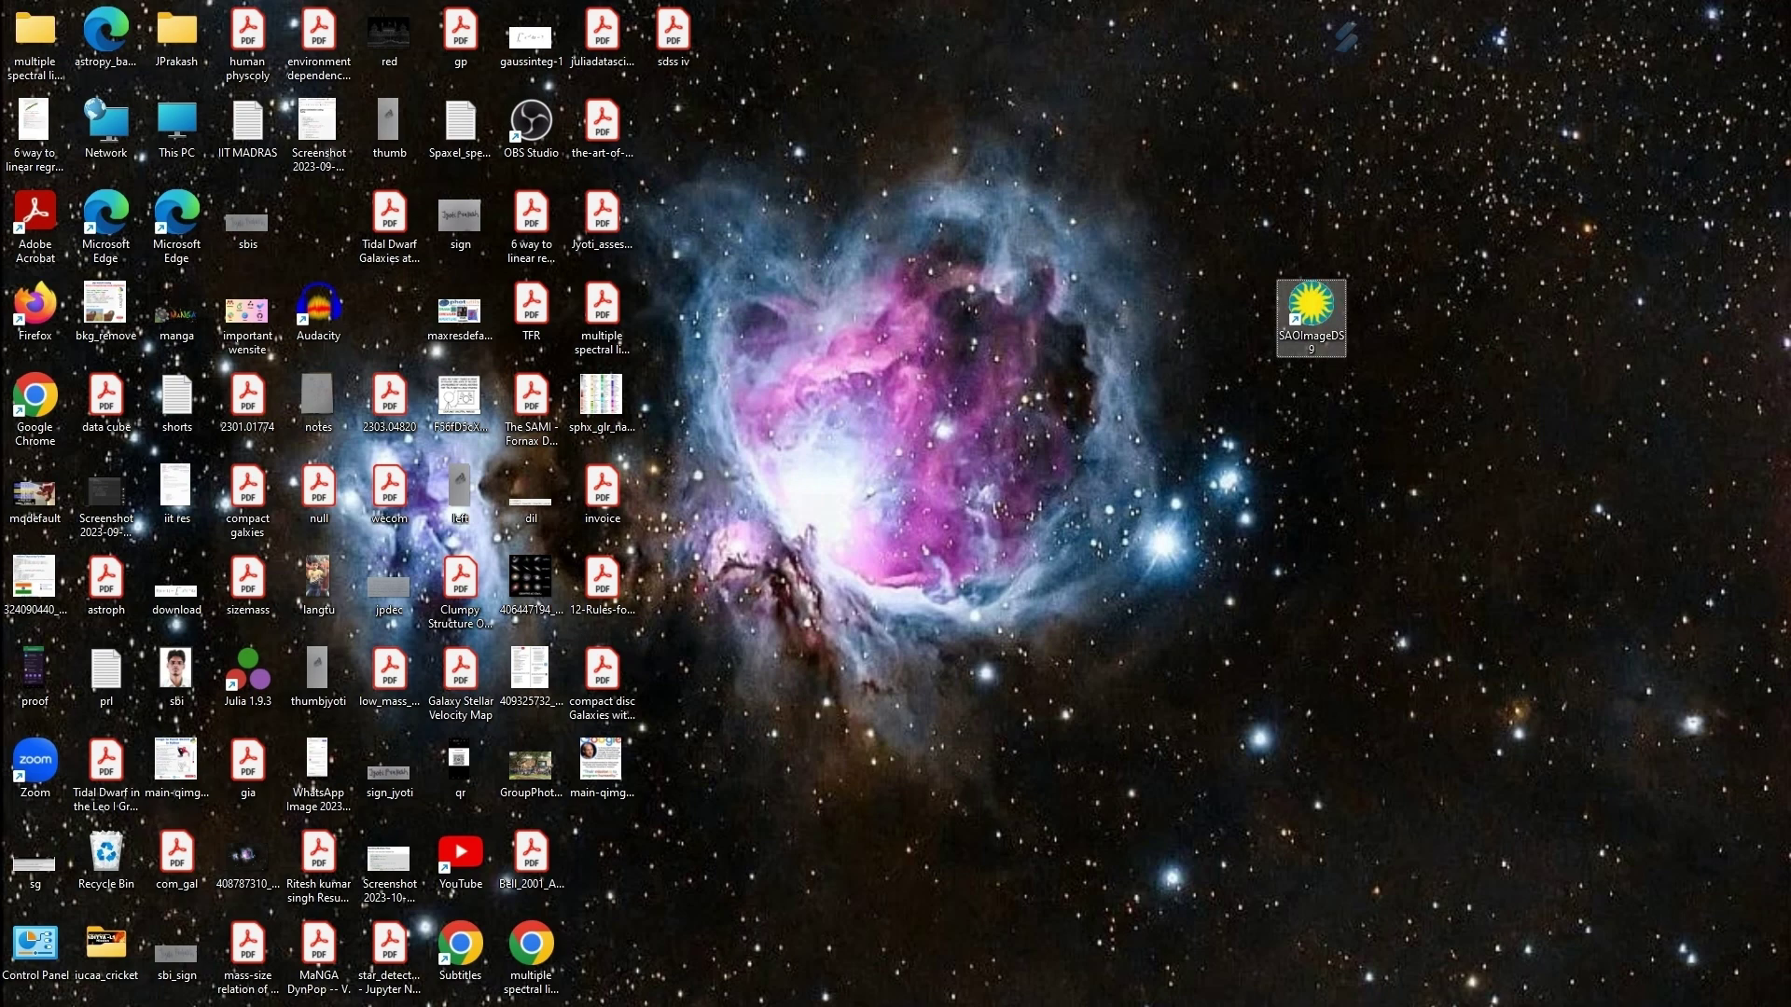
left_click(1156, 339)
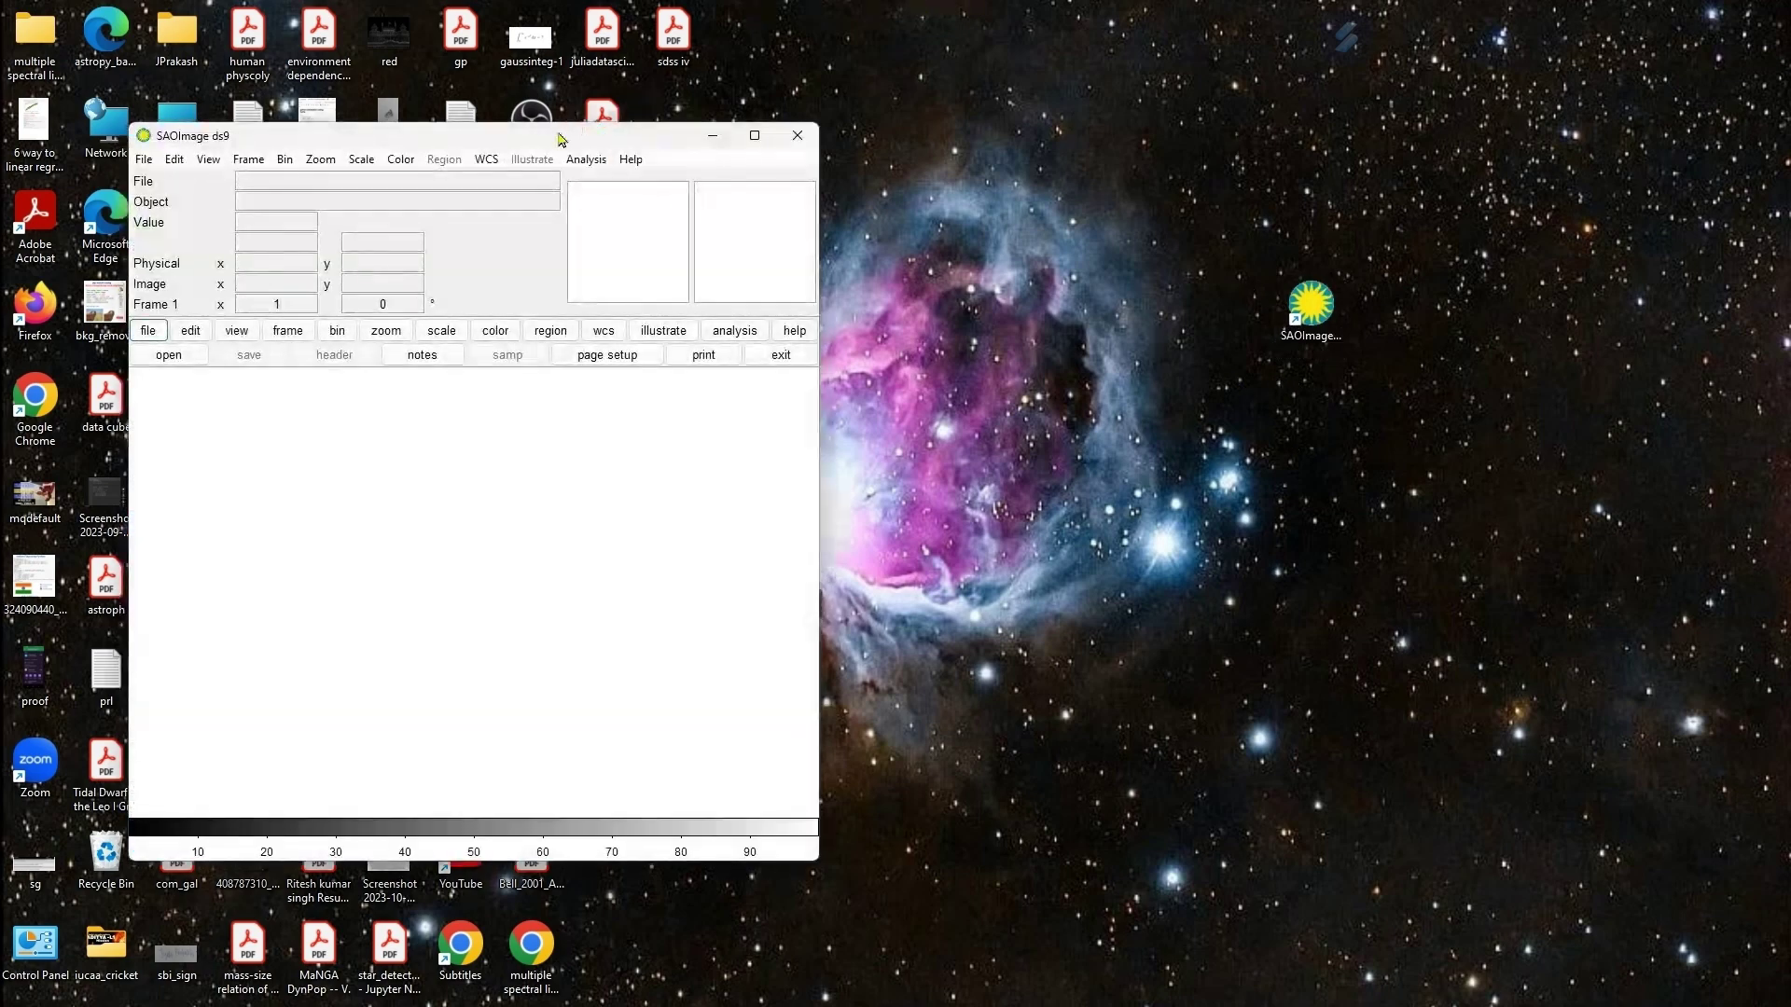
Maximize the DS9 window and apply the Vertical, then Basic, view layouts
double_click(562, 139)
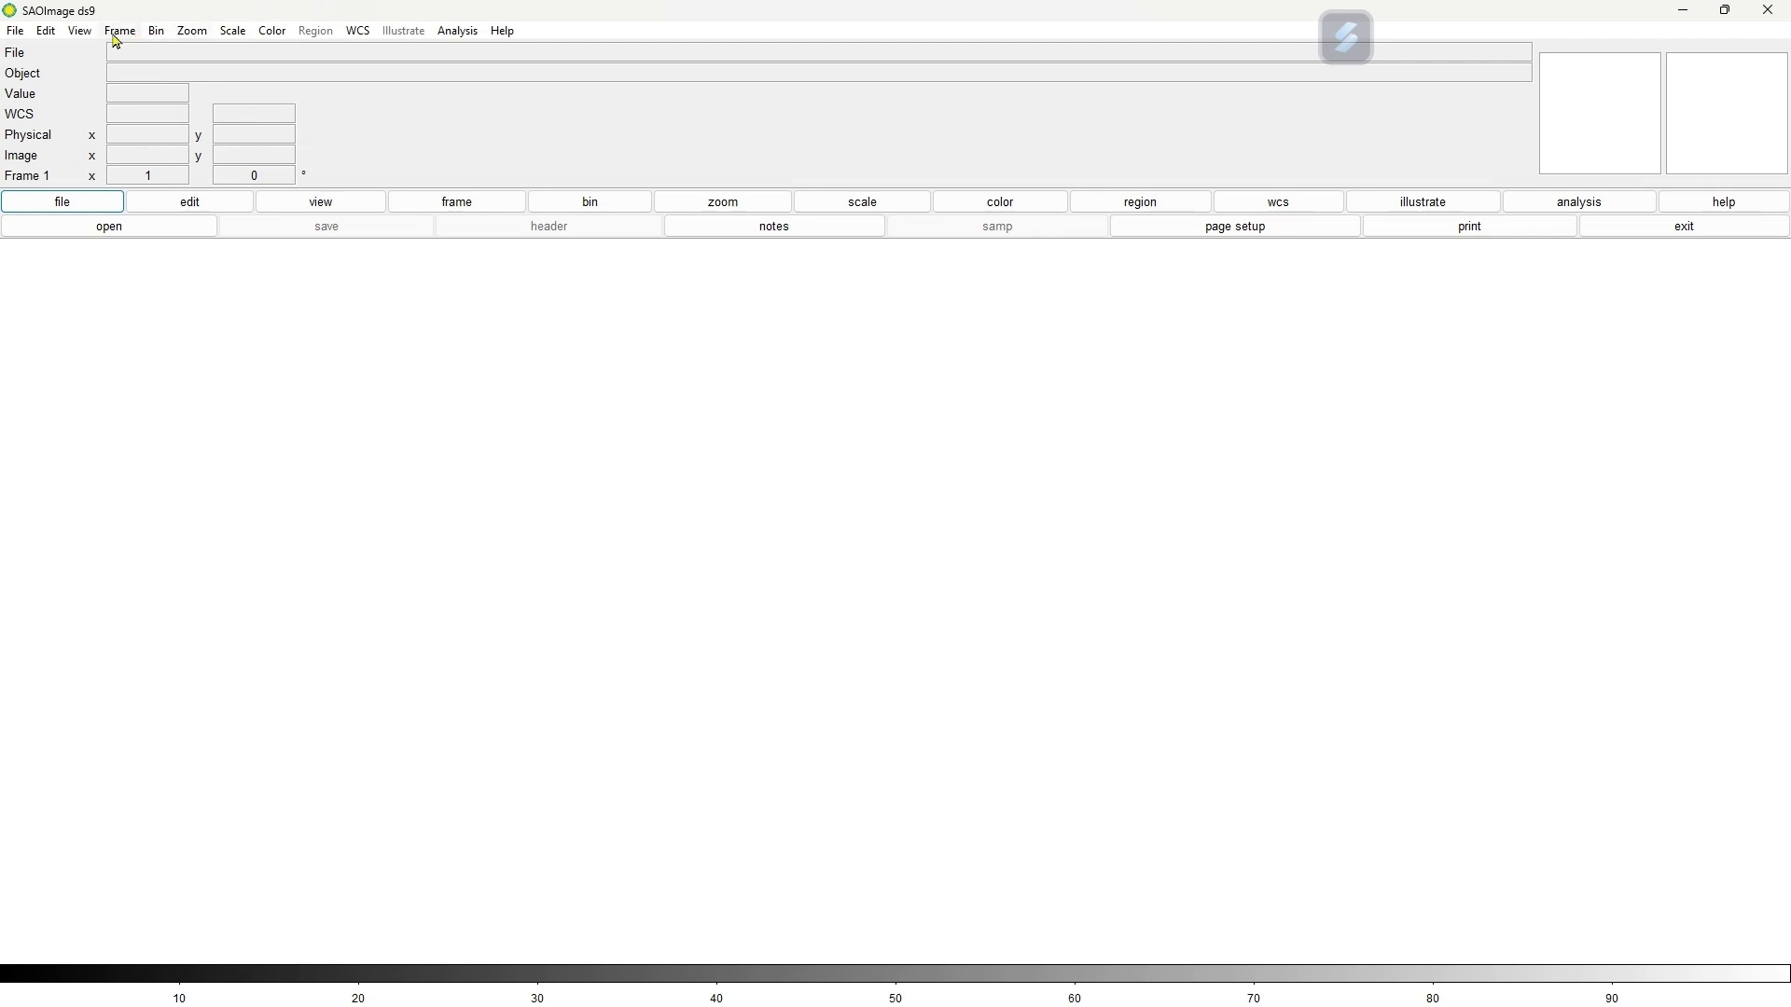
left_click(81, 33)
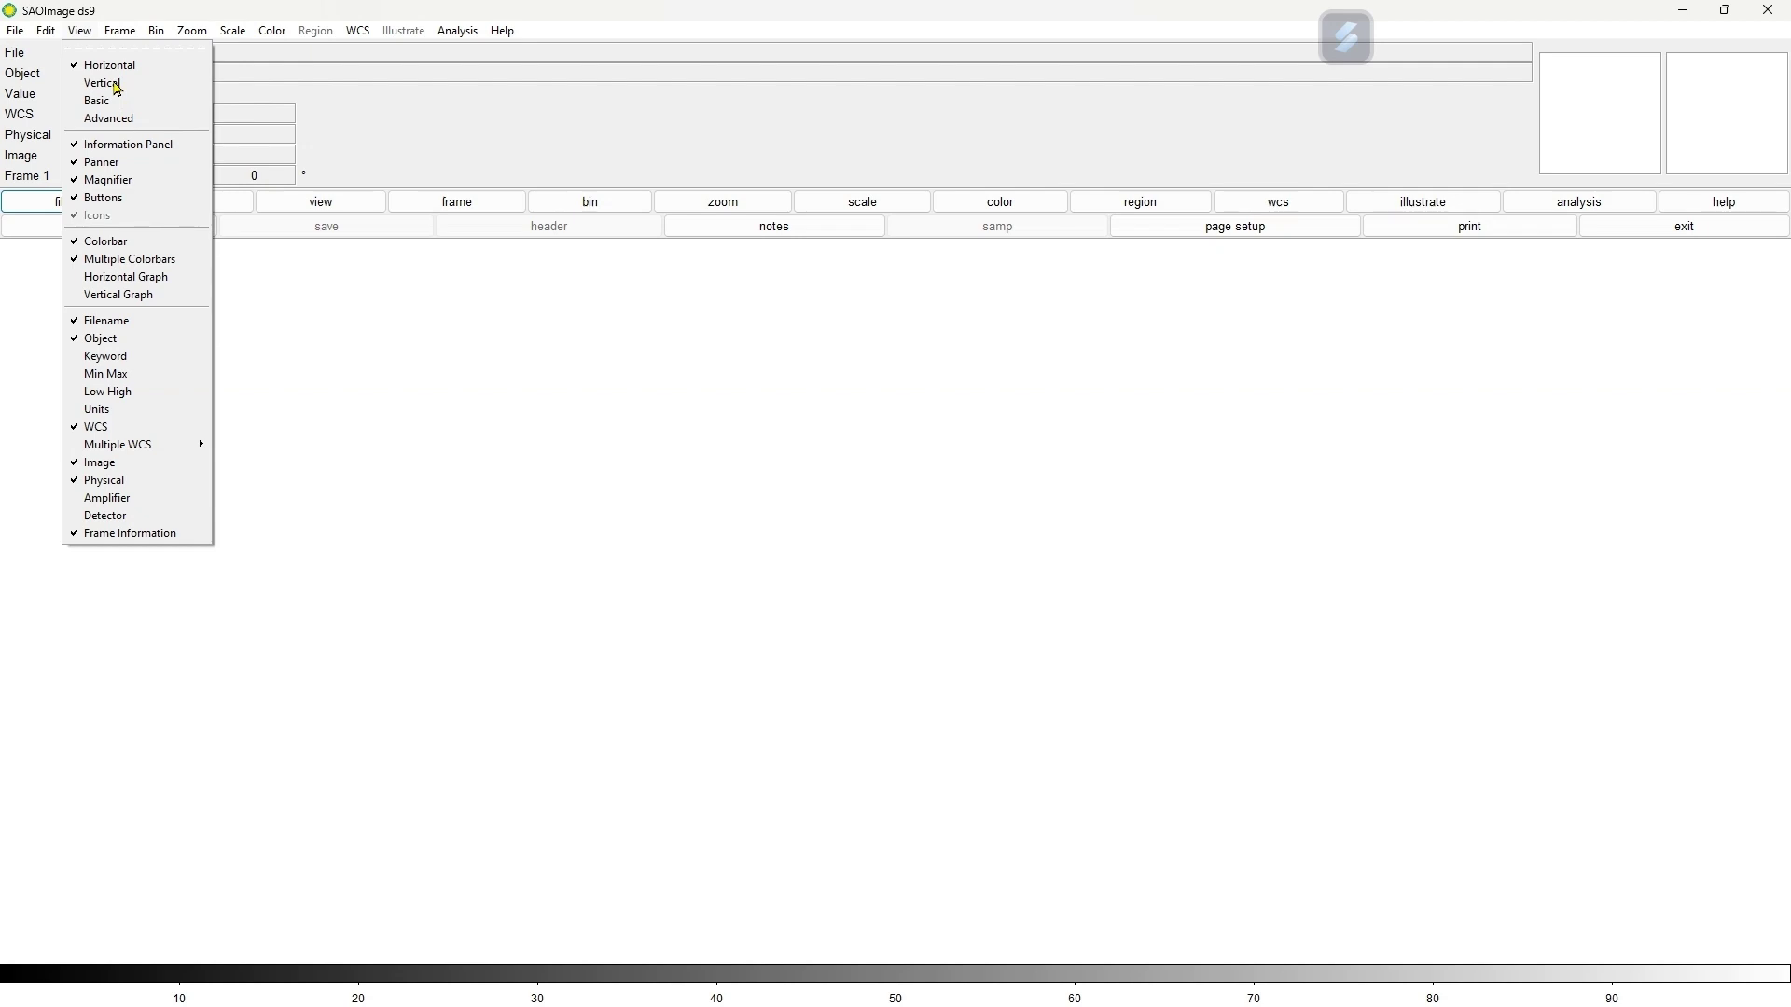
left_click(116, 88)
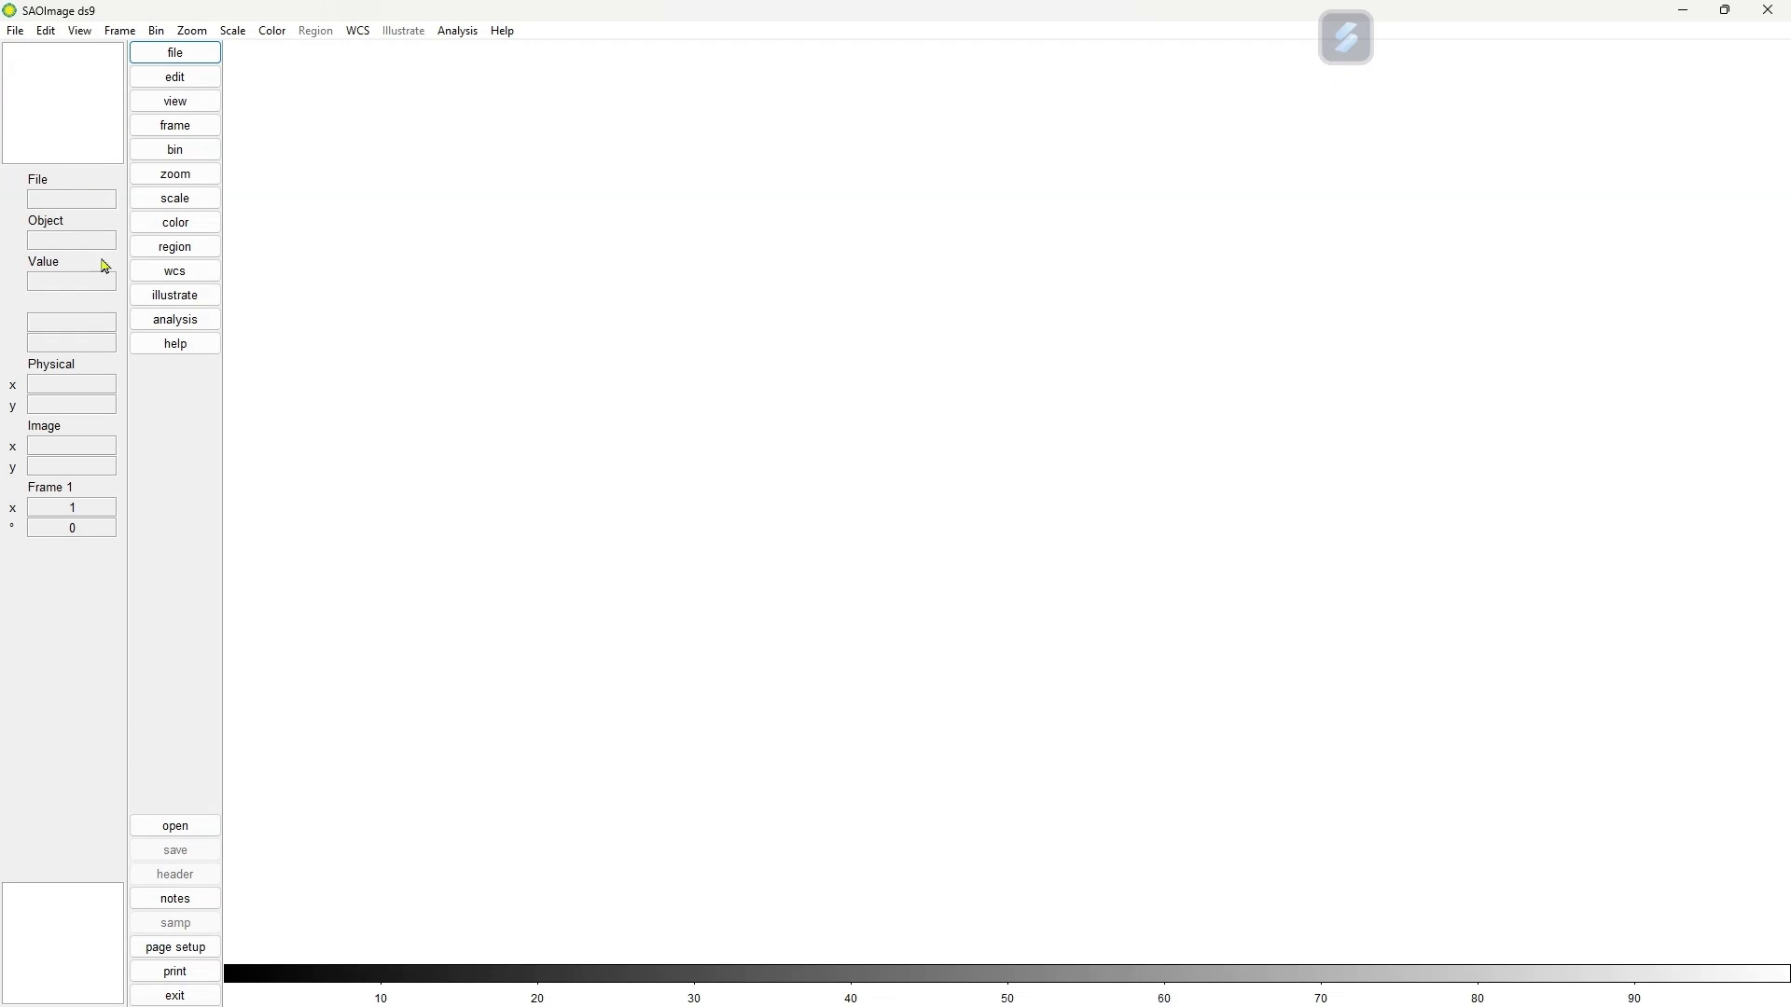
left_click(80, 31)
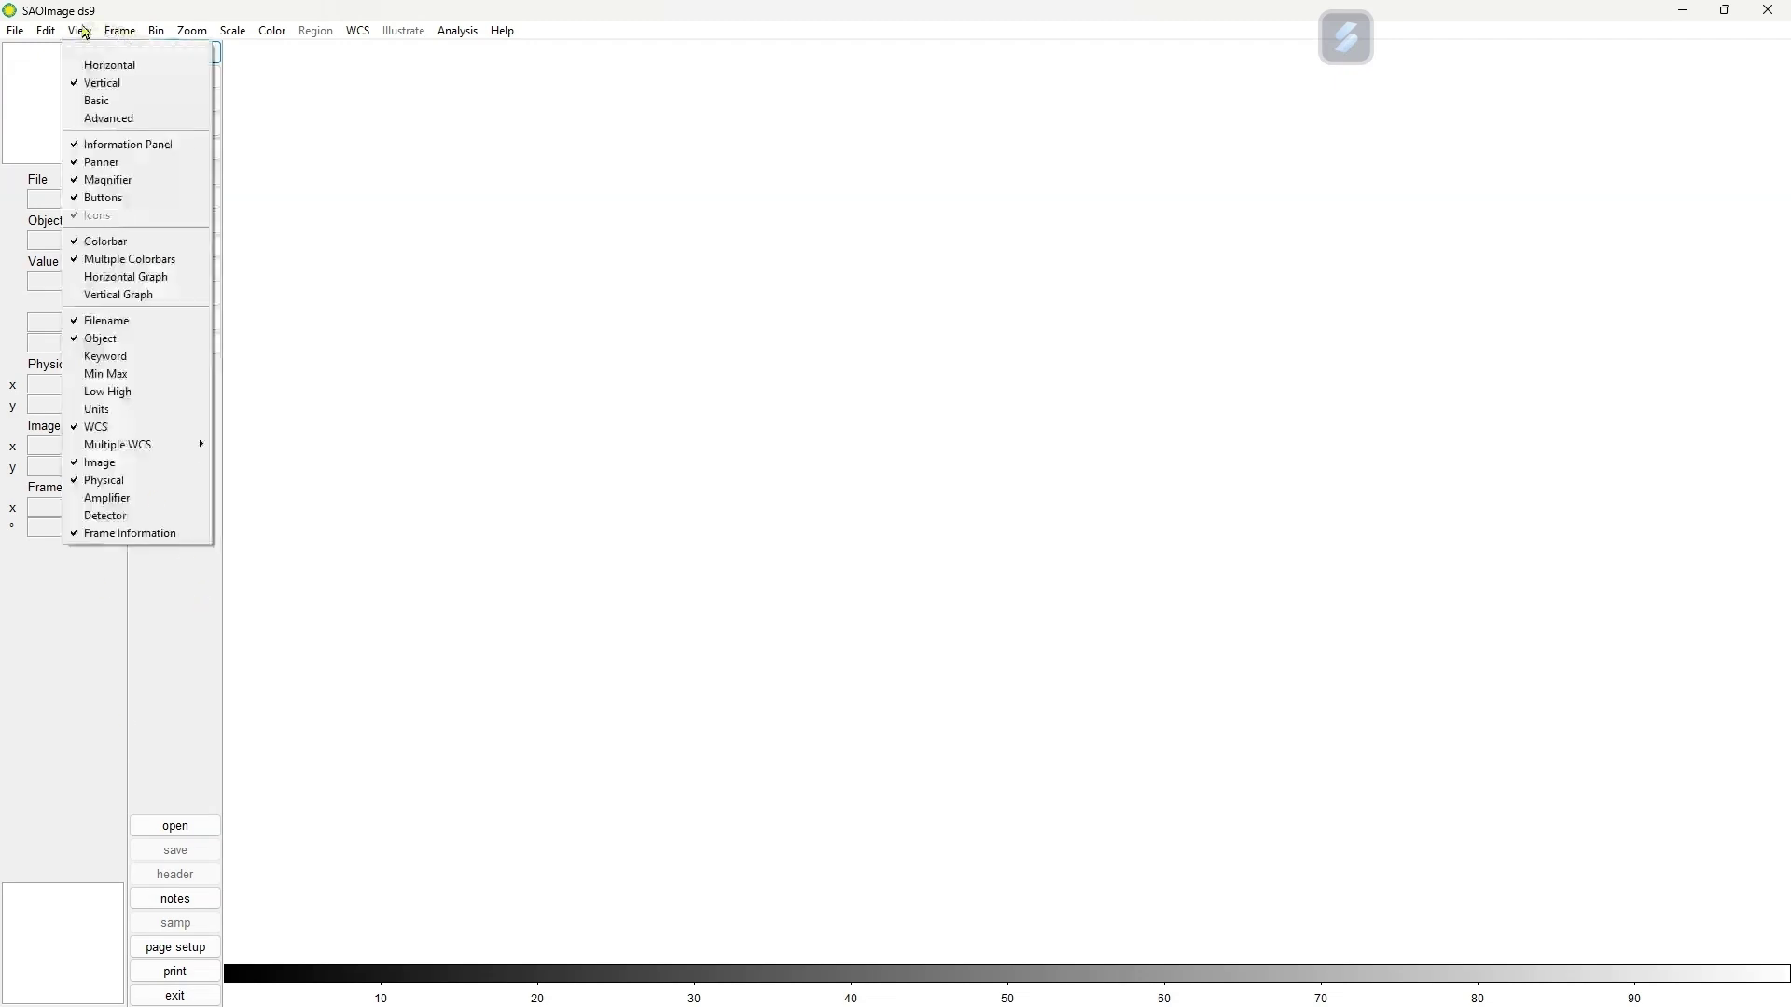
left_click(110, 103)
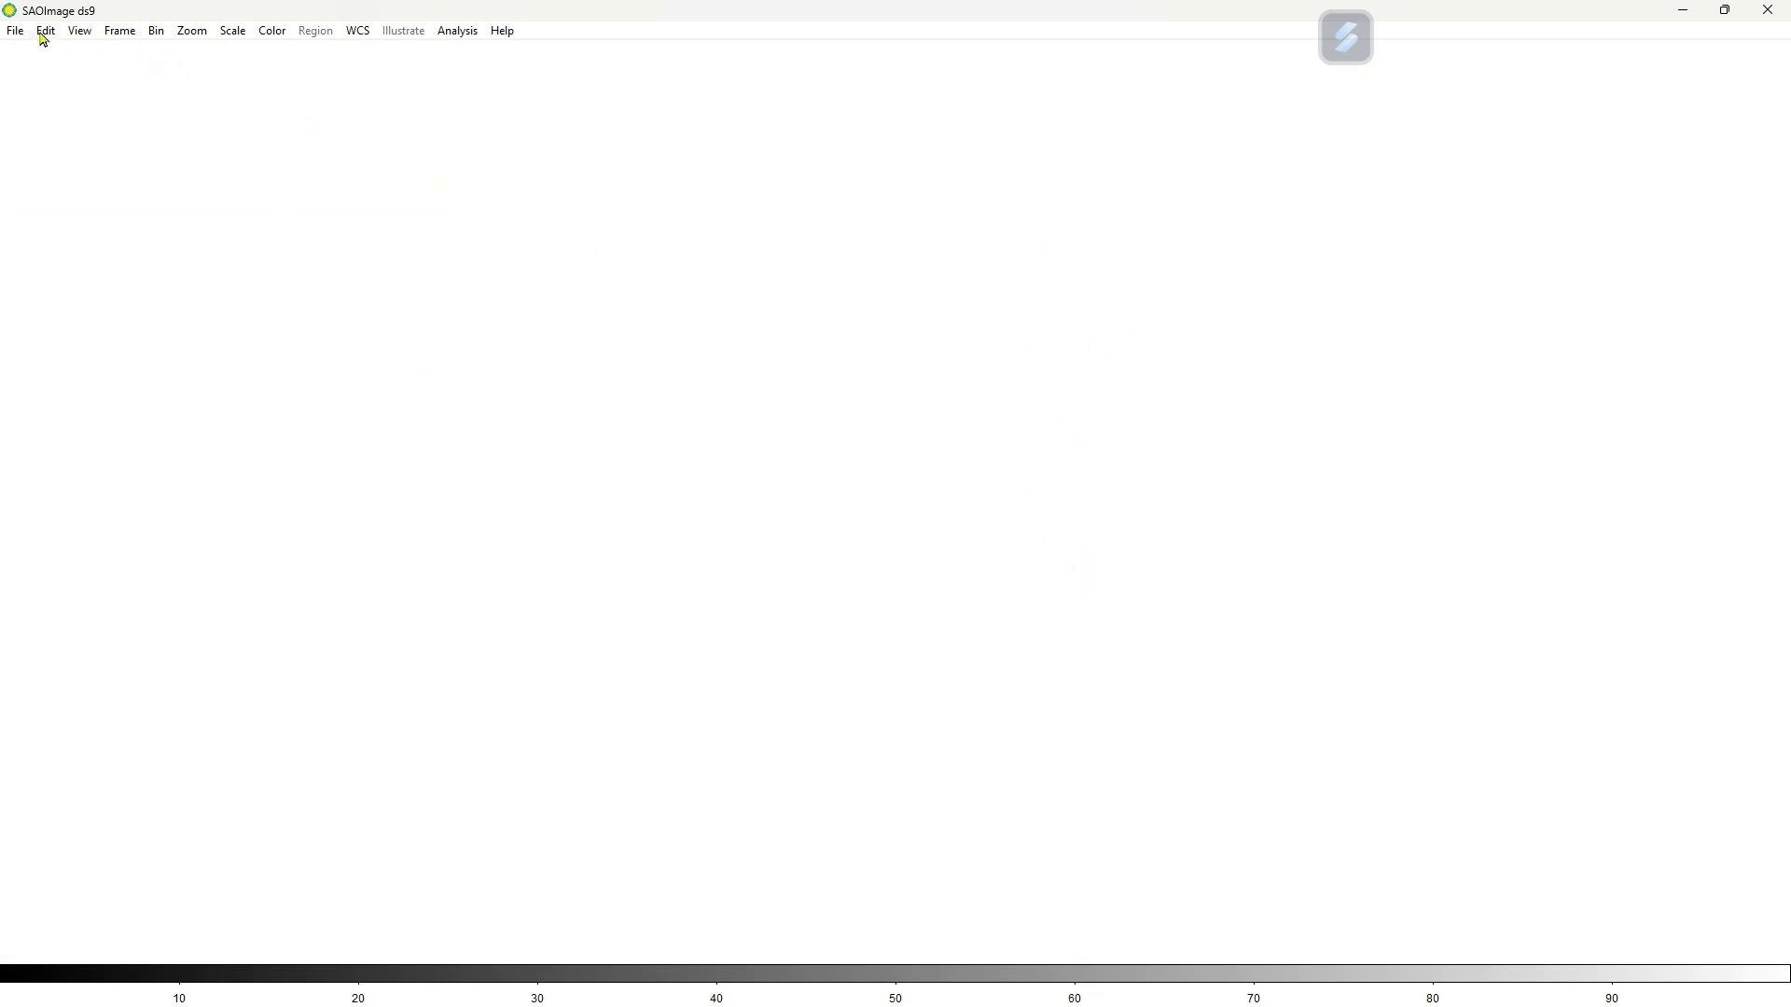
left_click(44, 39)
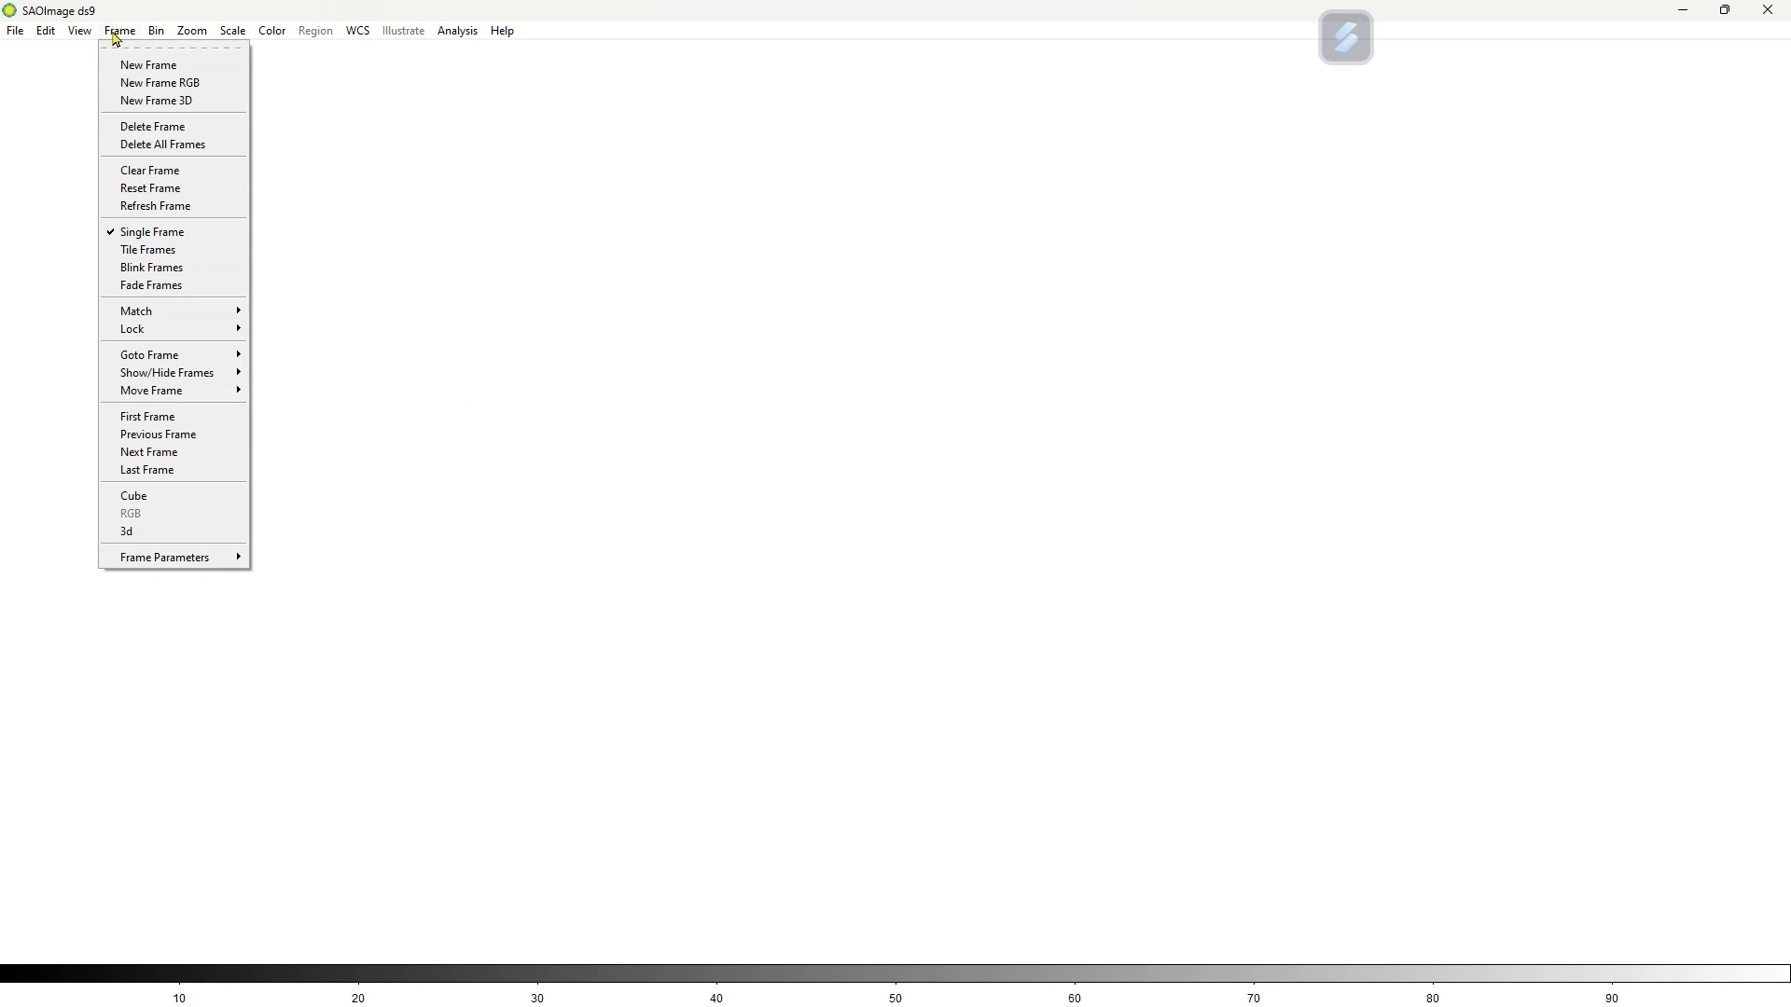
mouse_move(192, 36)
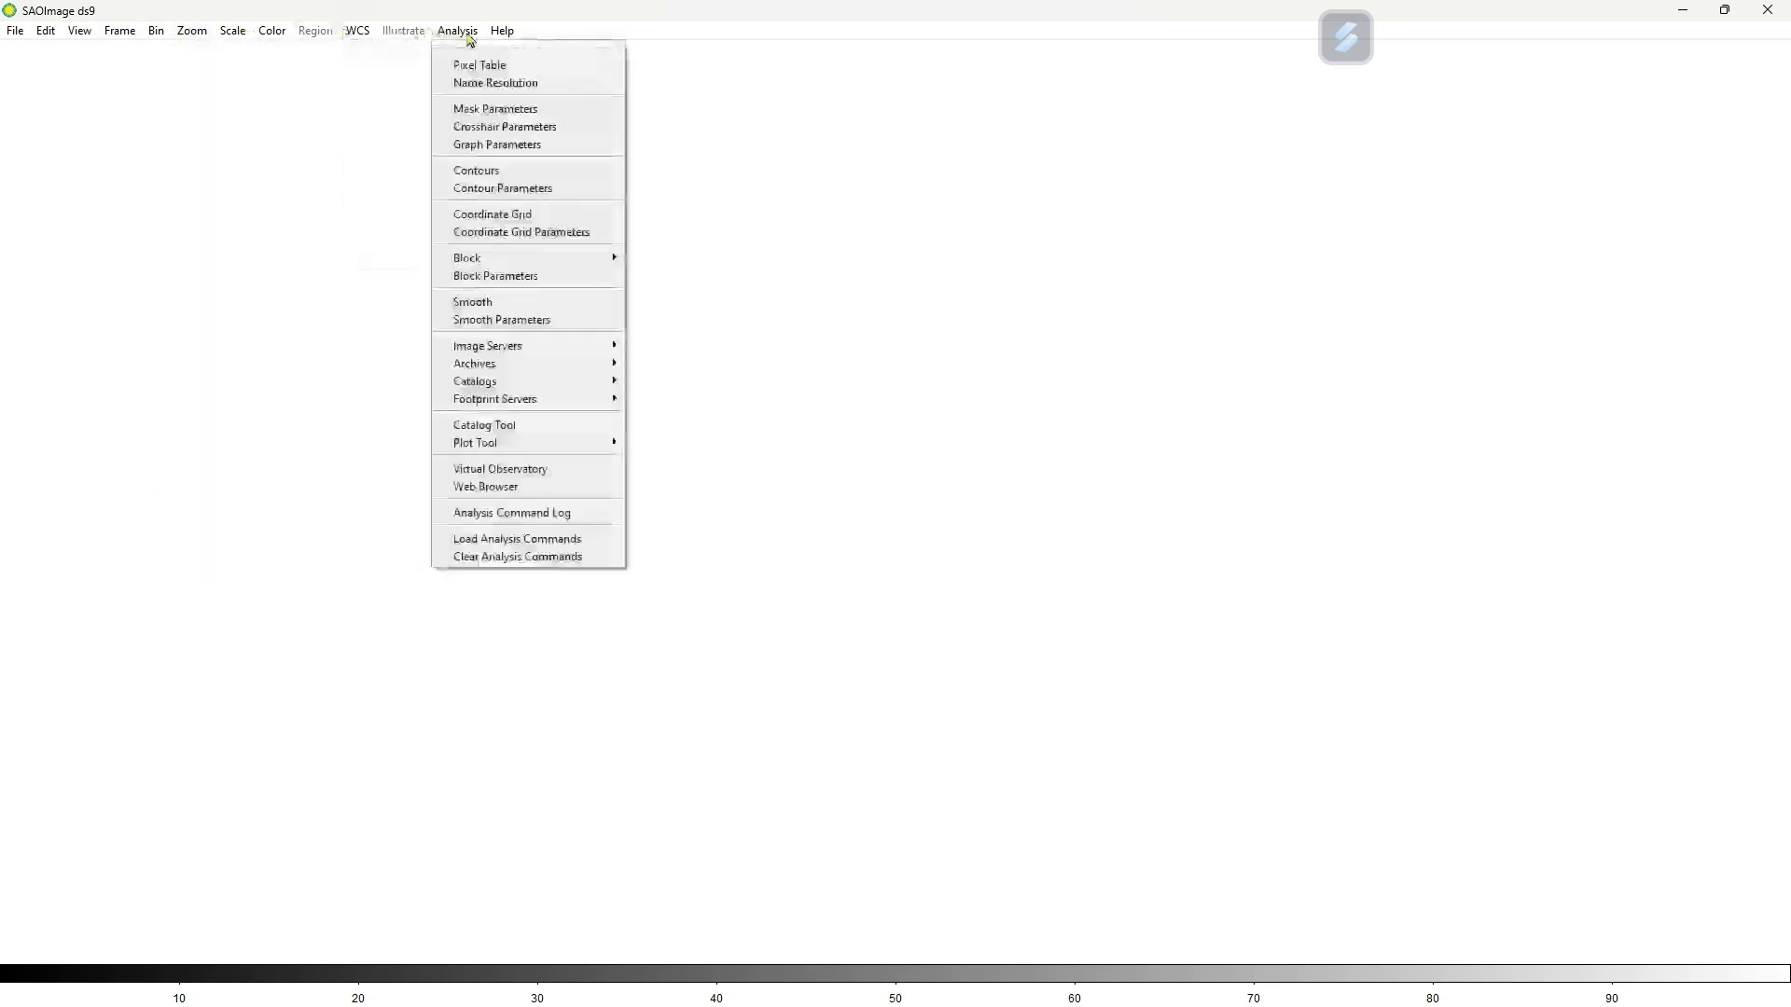
mouse_move(502, 39)
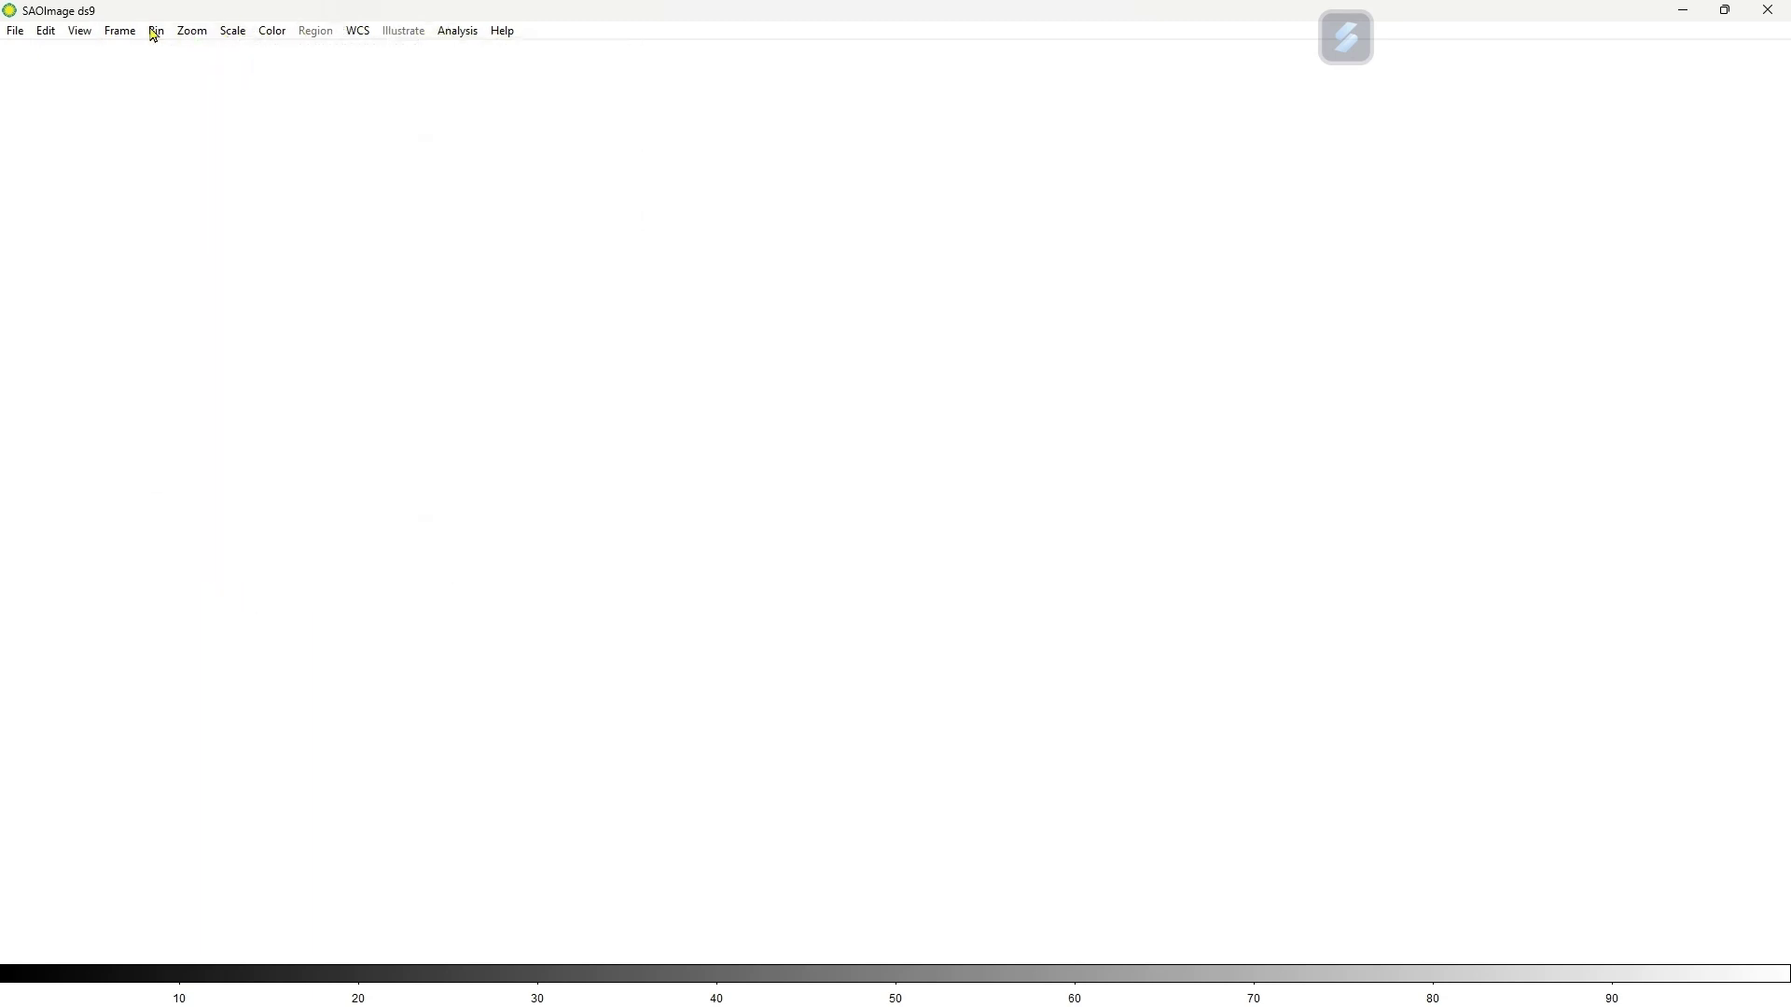
mouse_move(16, 33)
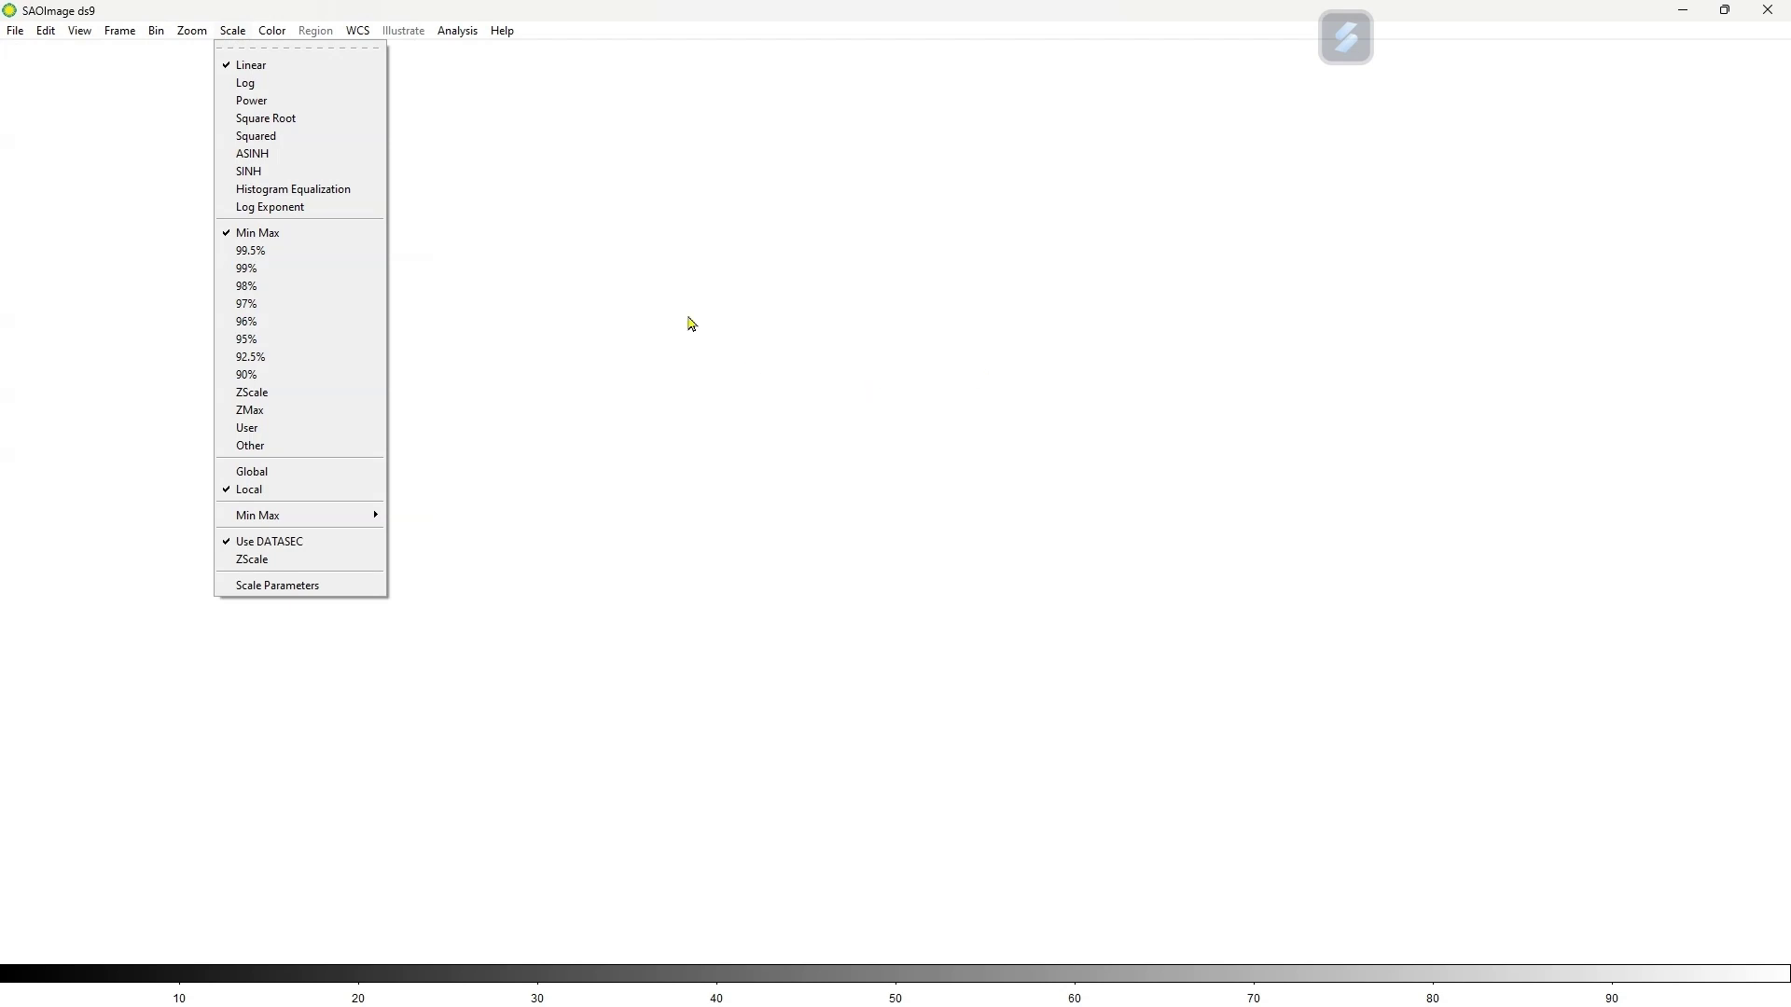
left_click(580, 240)
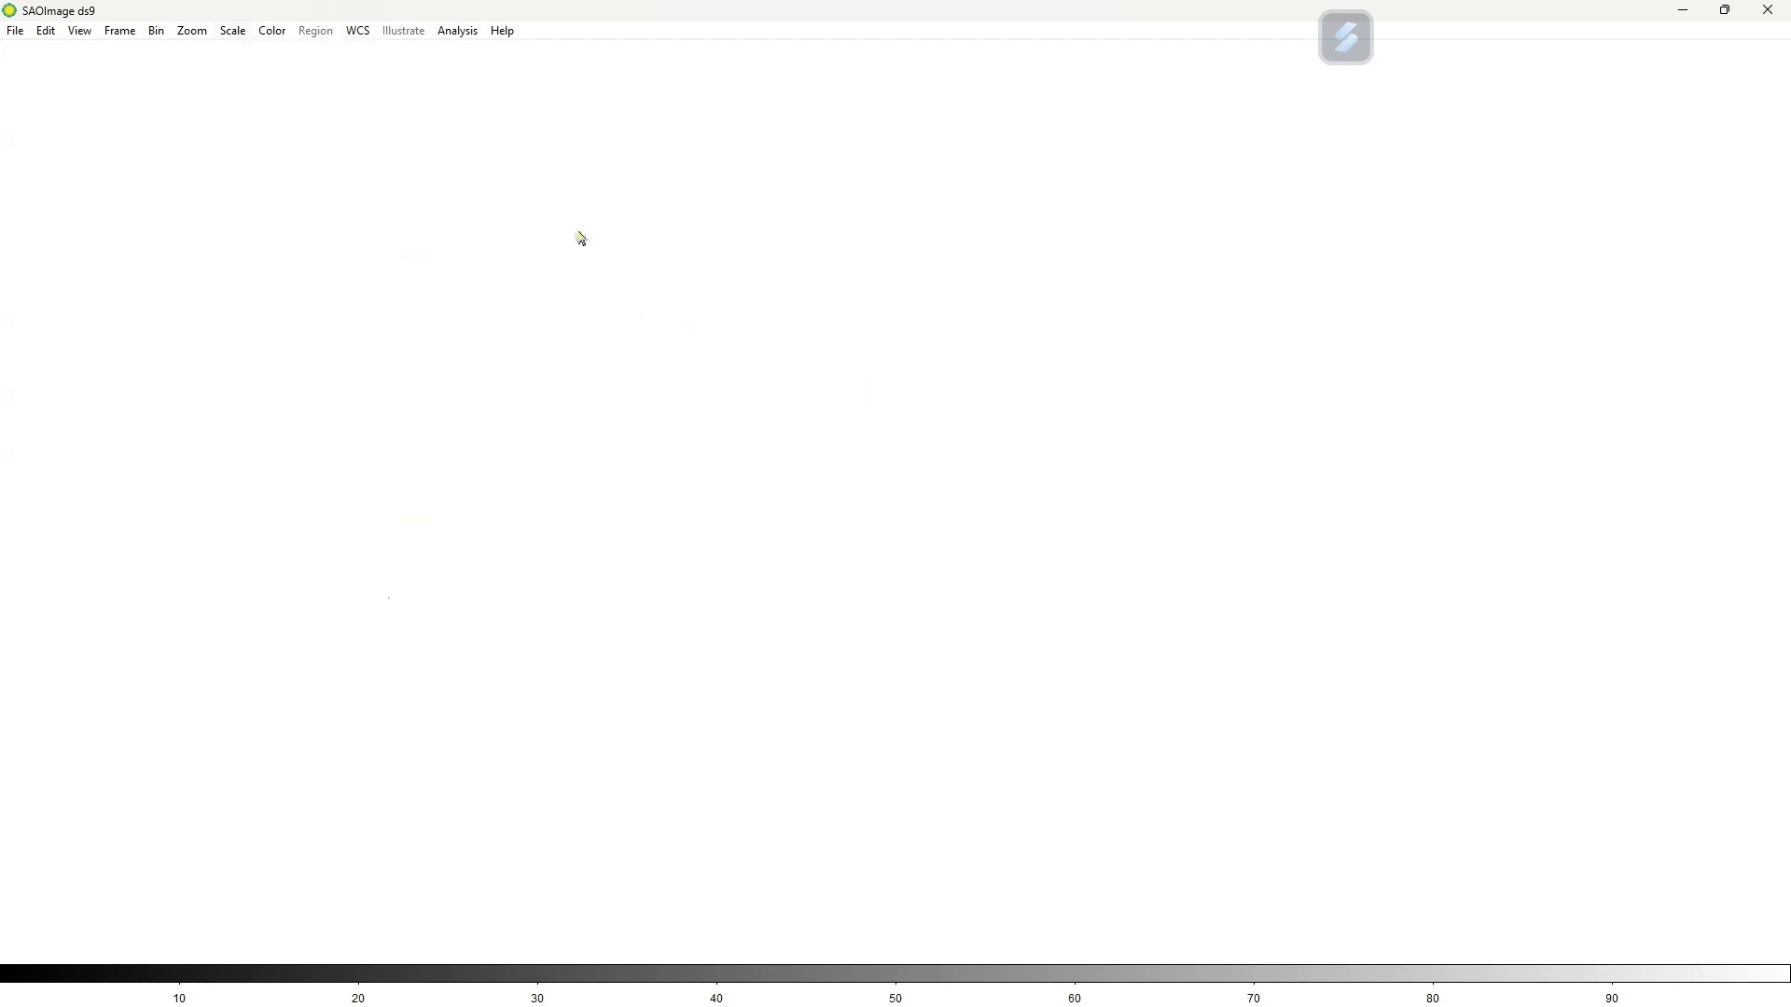
left_click(78, 31)
left_click(140, 118)
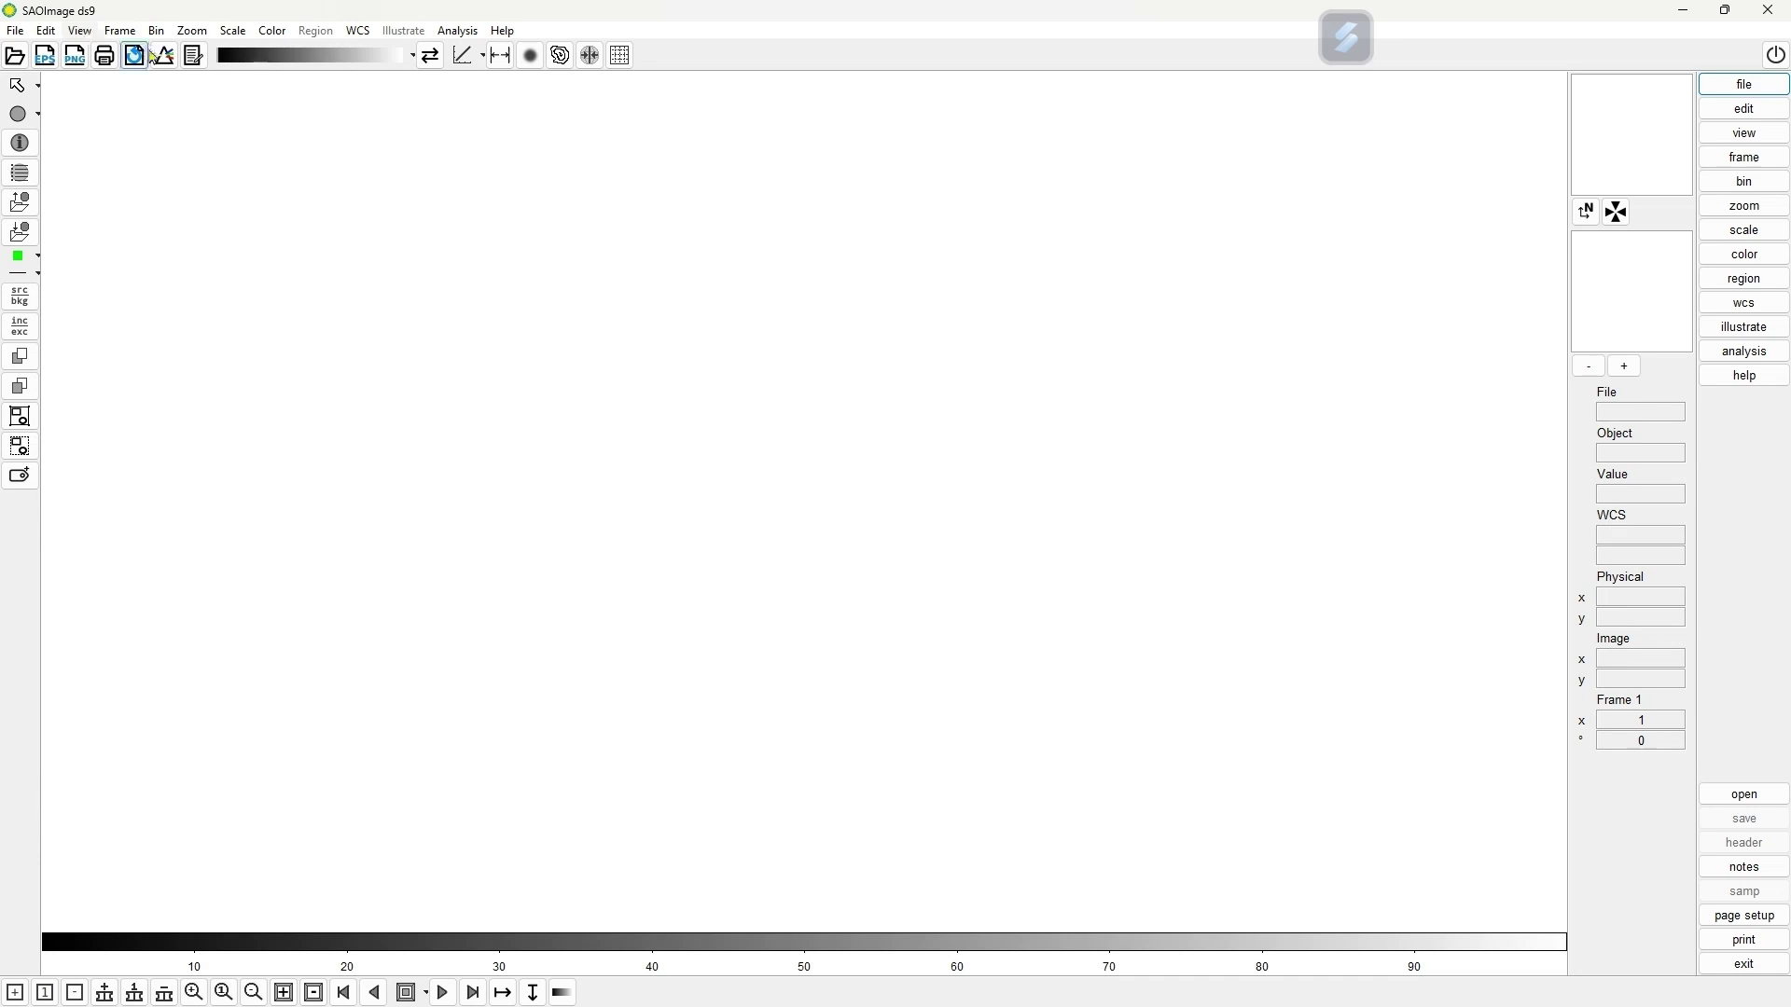
left_click(58, 36)
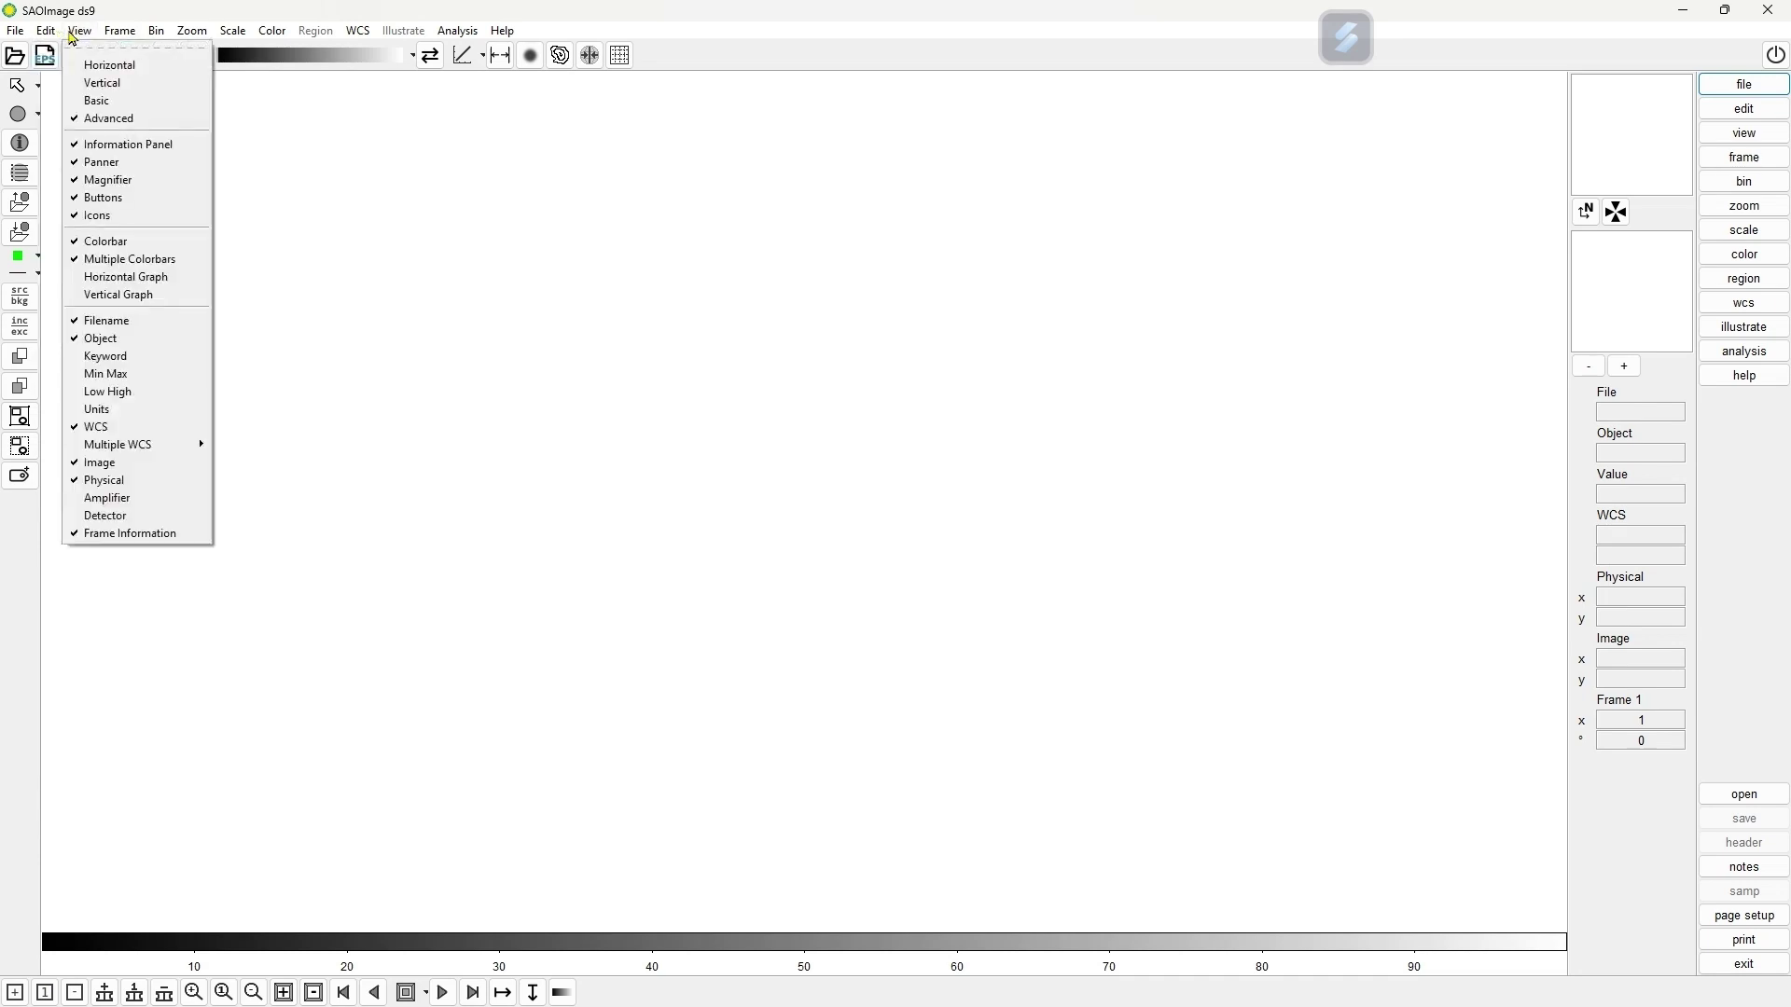
left_click(74, 33)
left_click(74, 34)
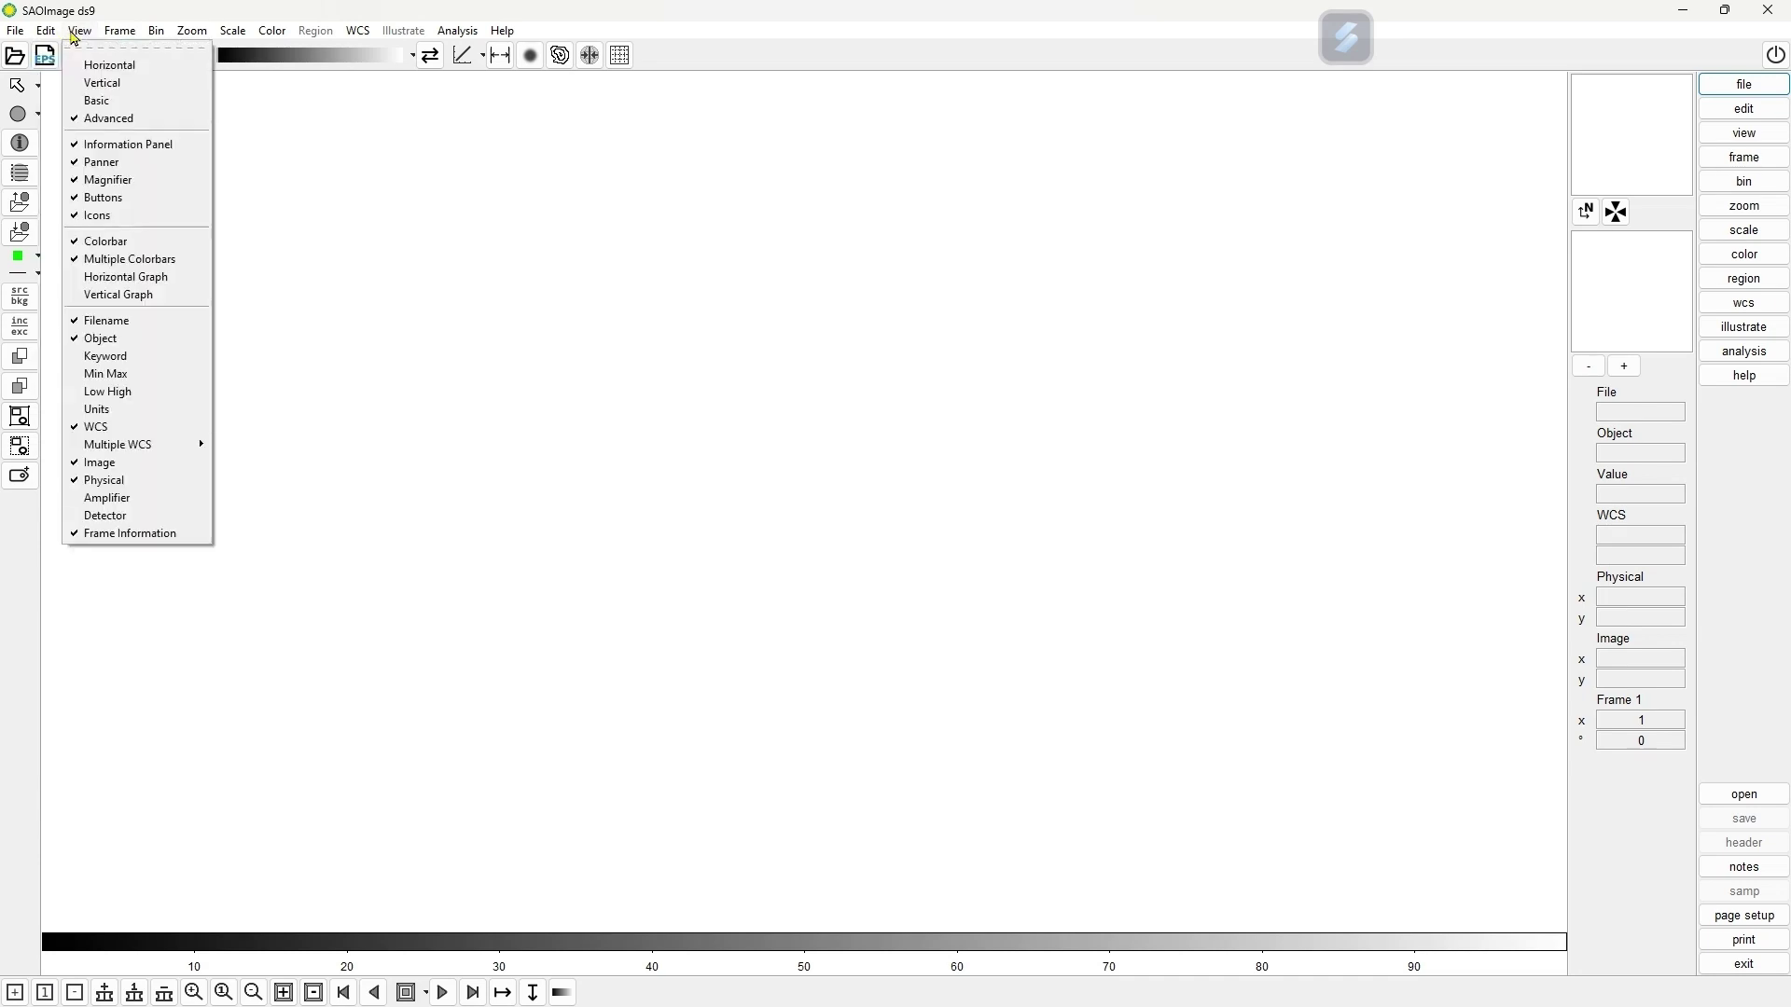
left_click(106, 103)
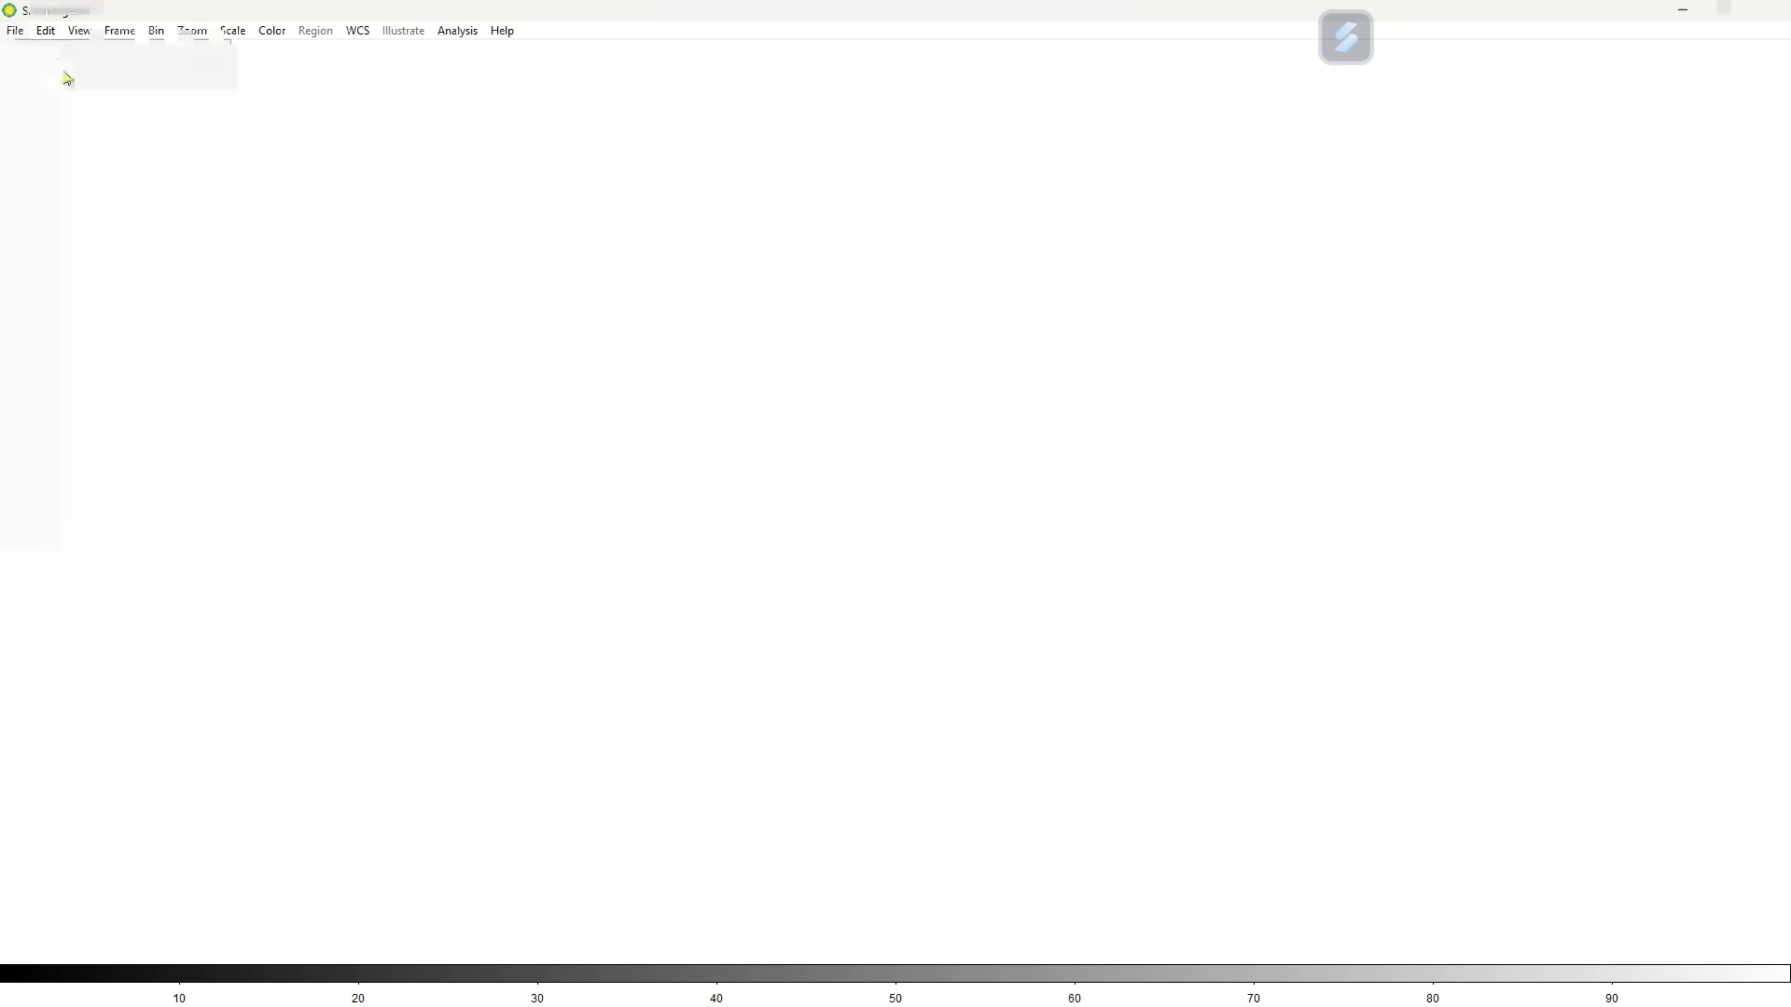
Open r_cut.fits from the Documents folder
scroll(396, 491, "down", 5)
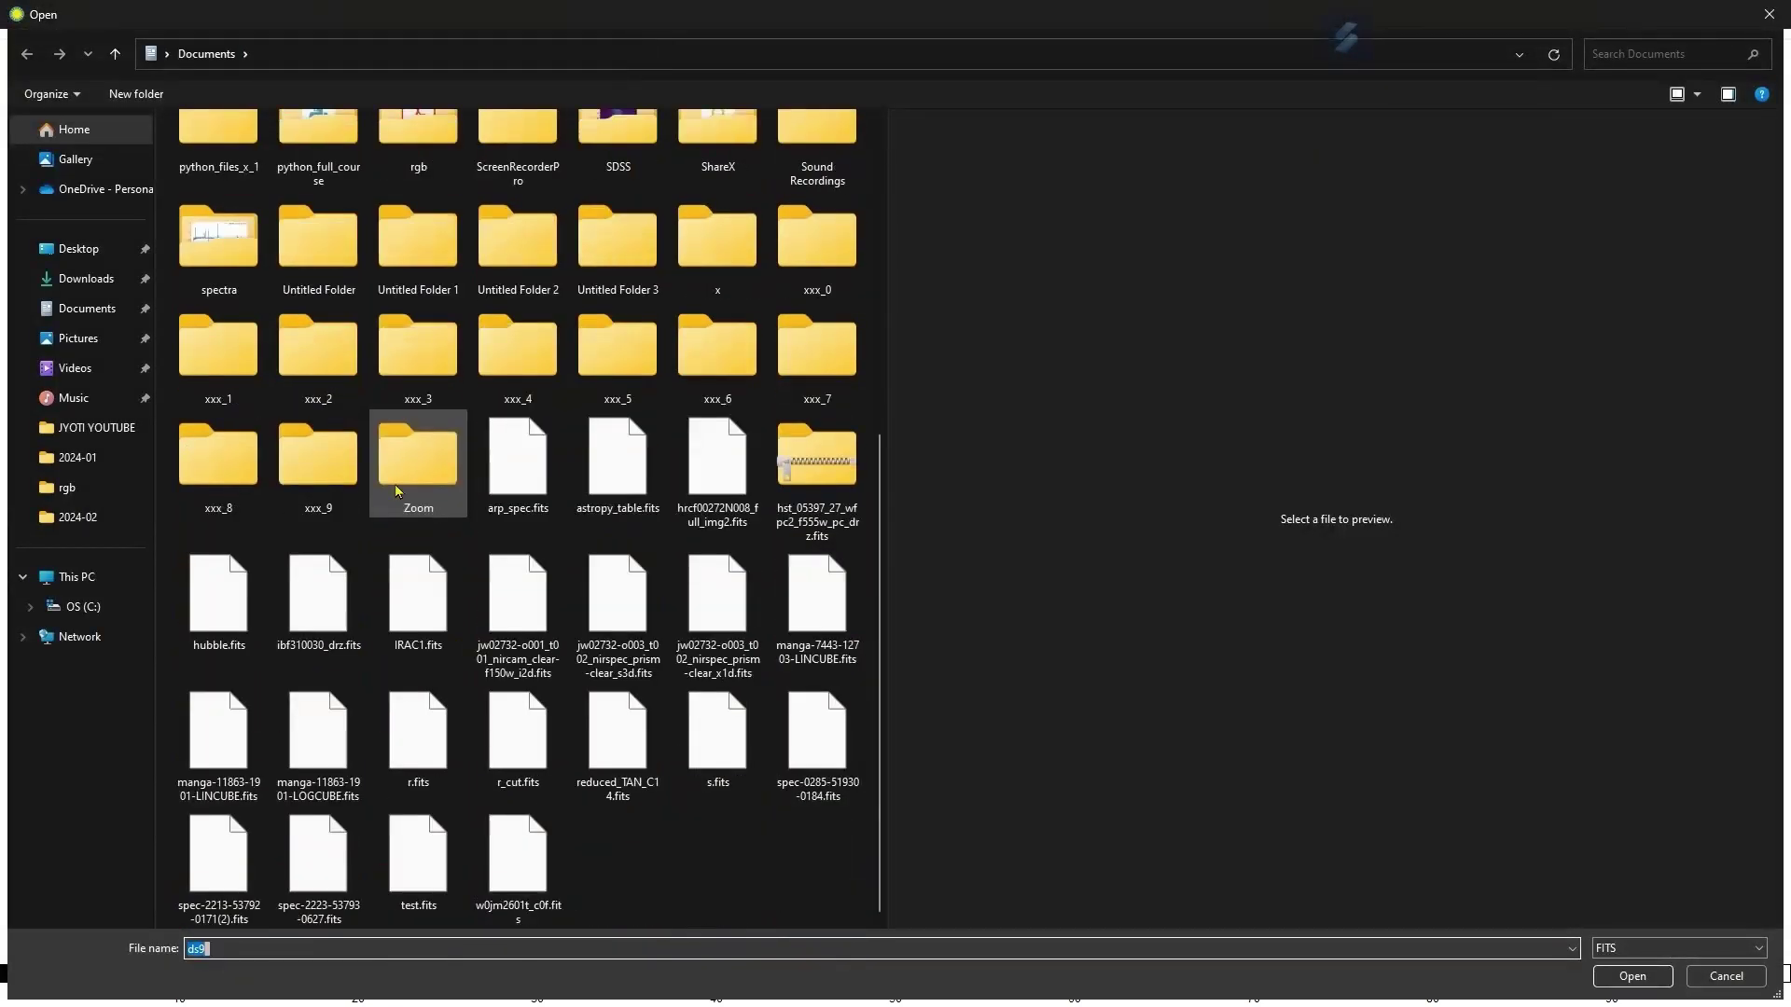
left_click(527, 758)
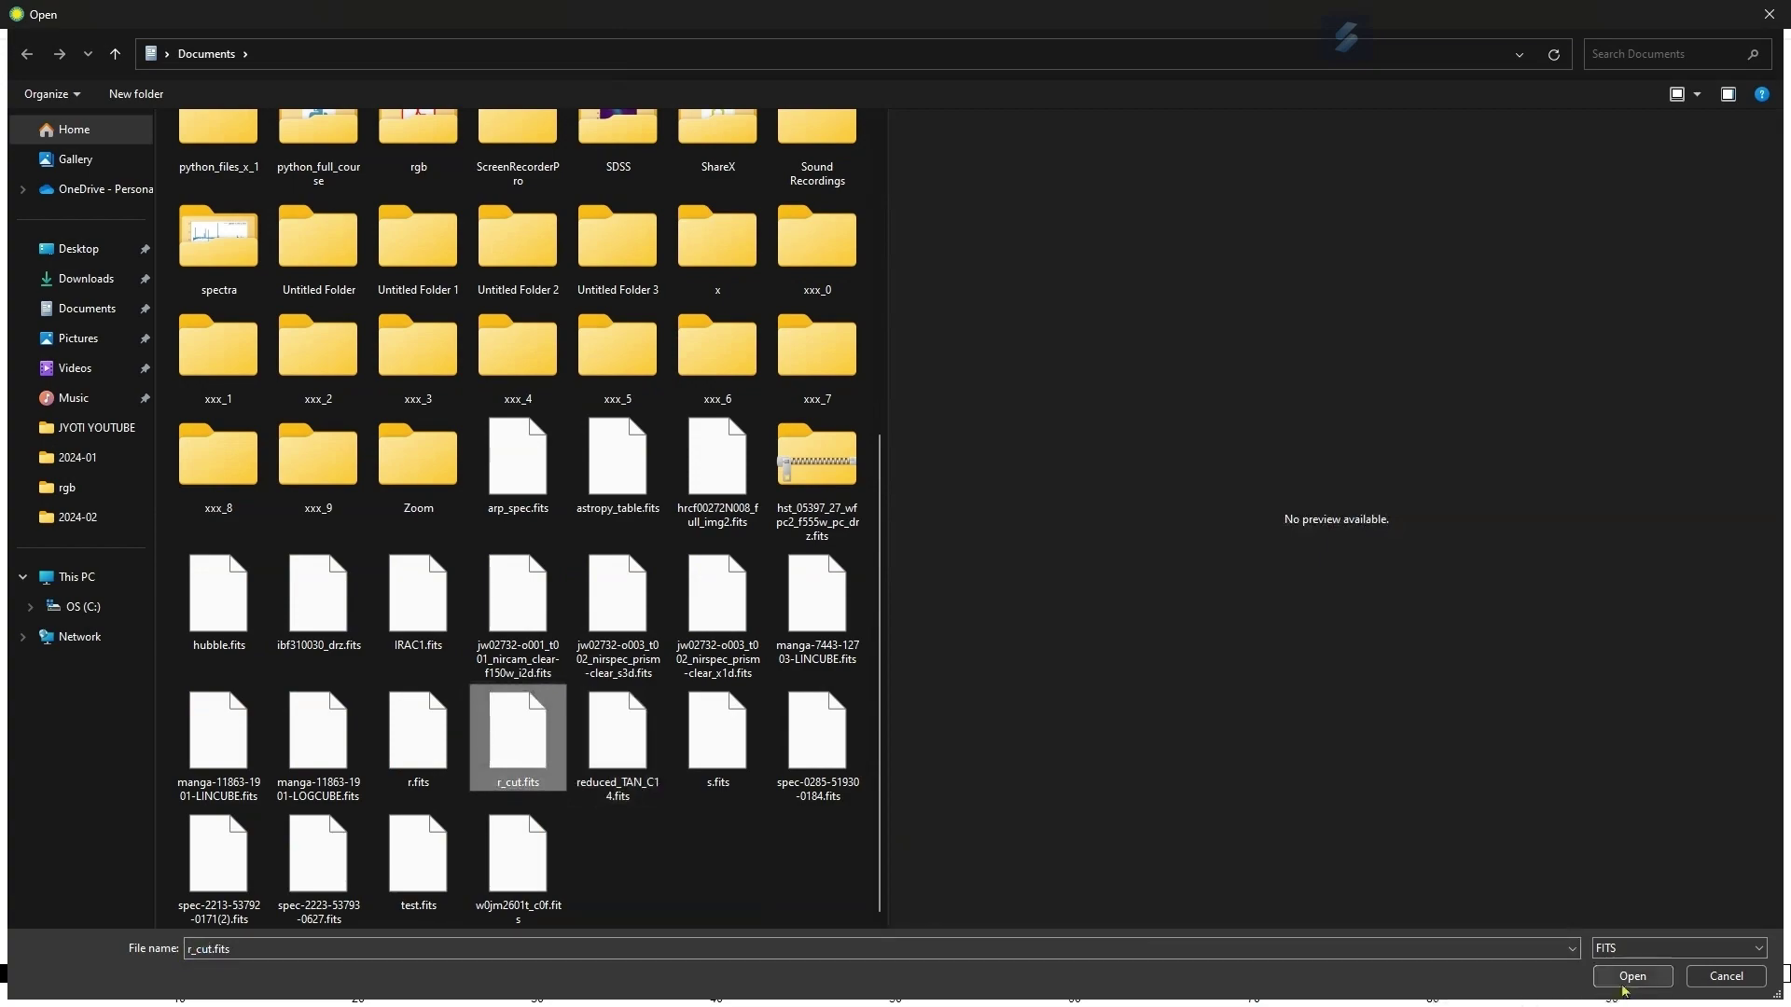
left_click(1630, 980)
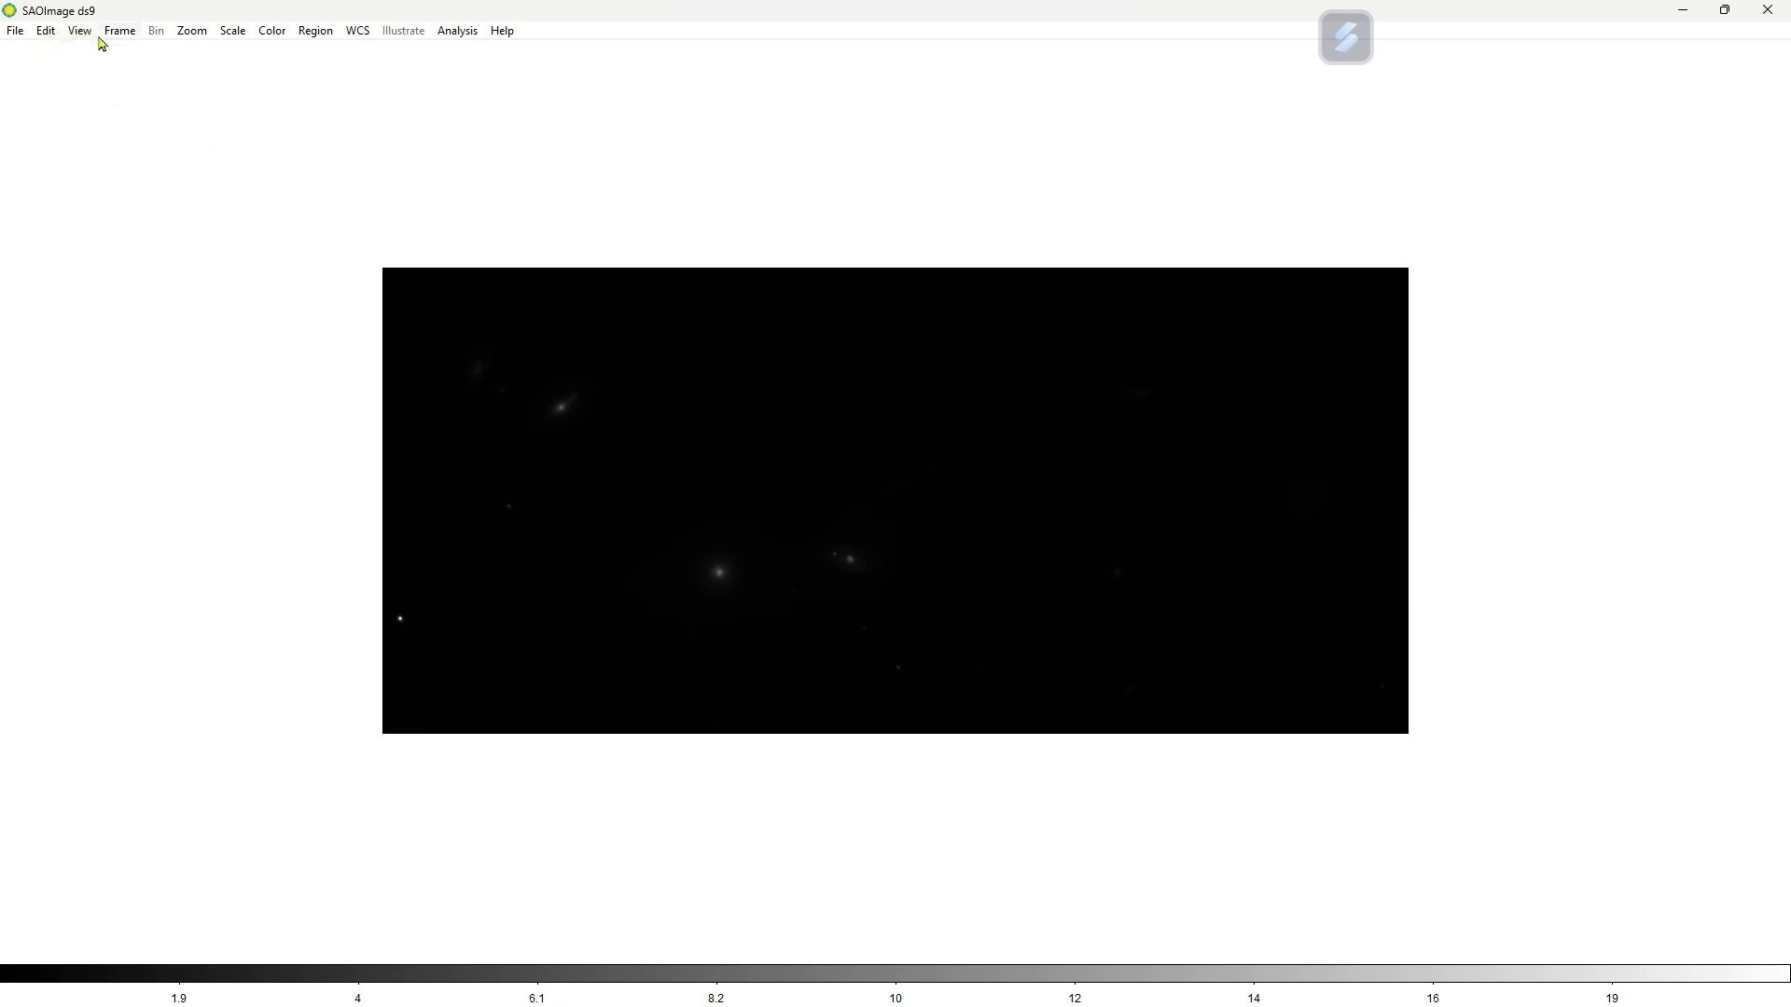
Show the r_cut.fits FITS header maximized with a larger font size
left_click(16, 33)
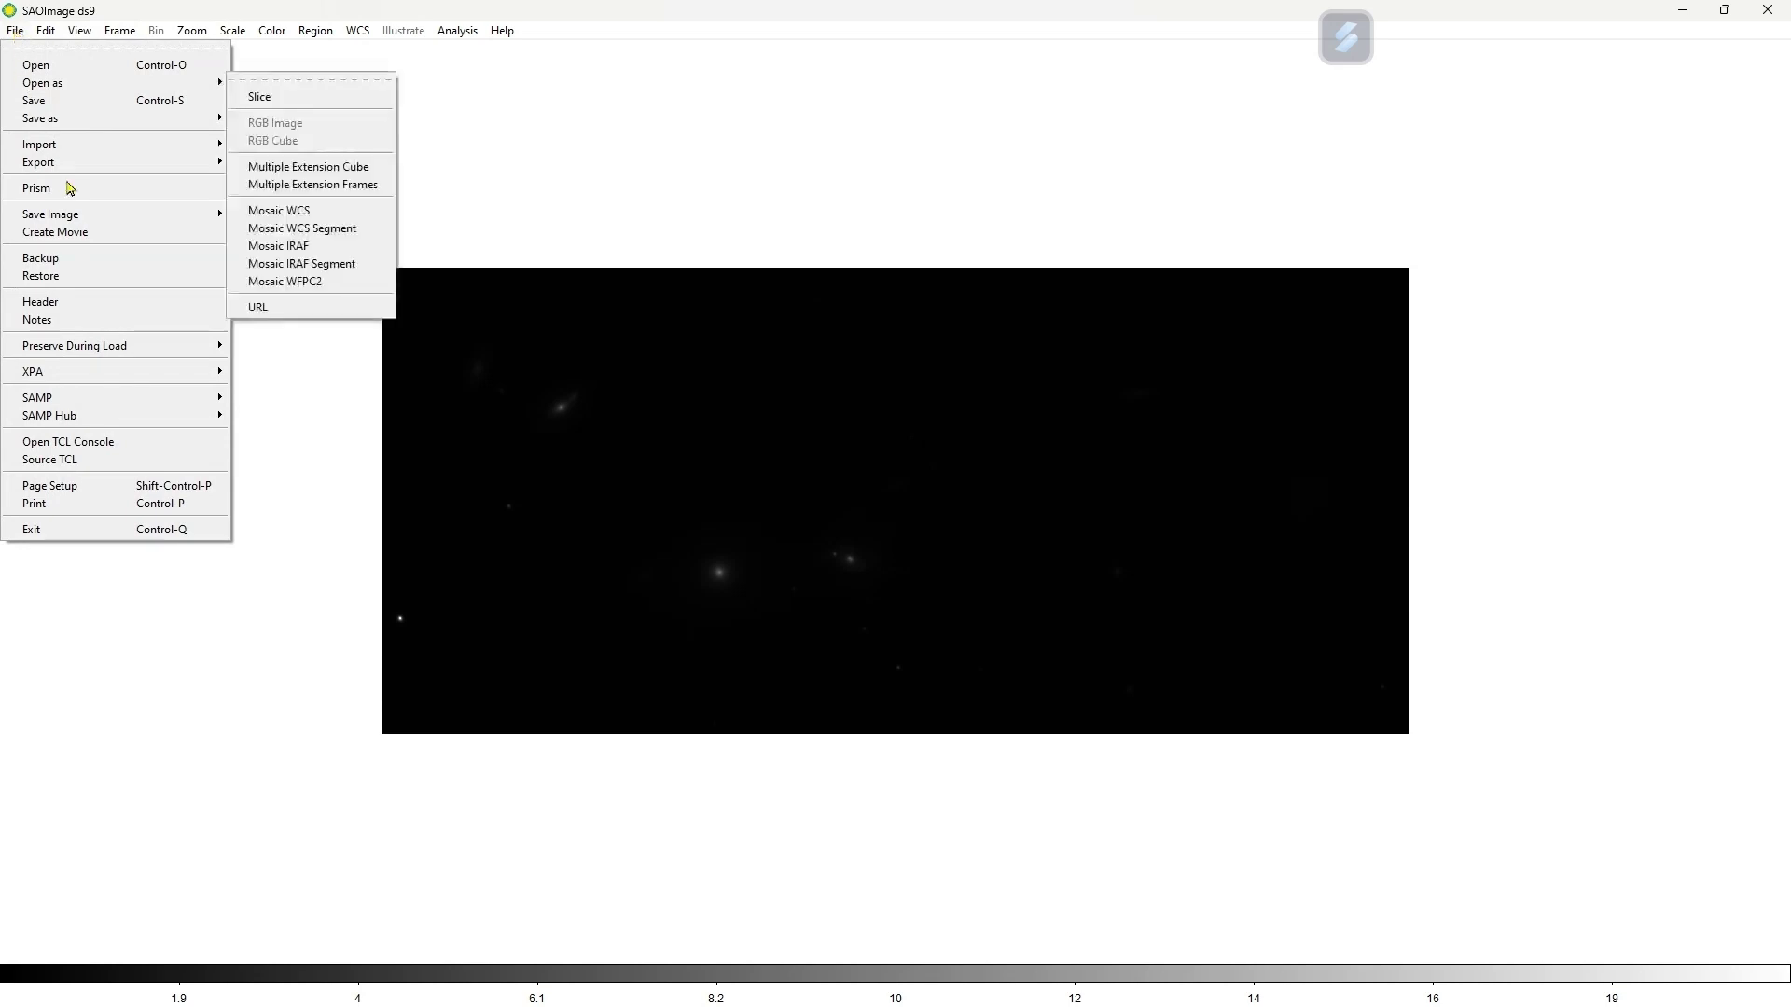
left_click(41, 302)
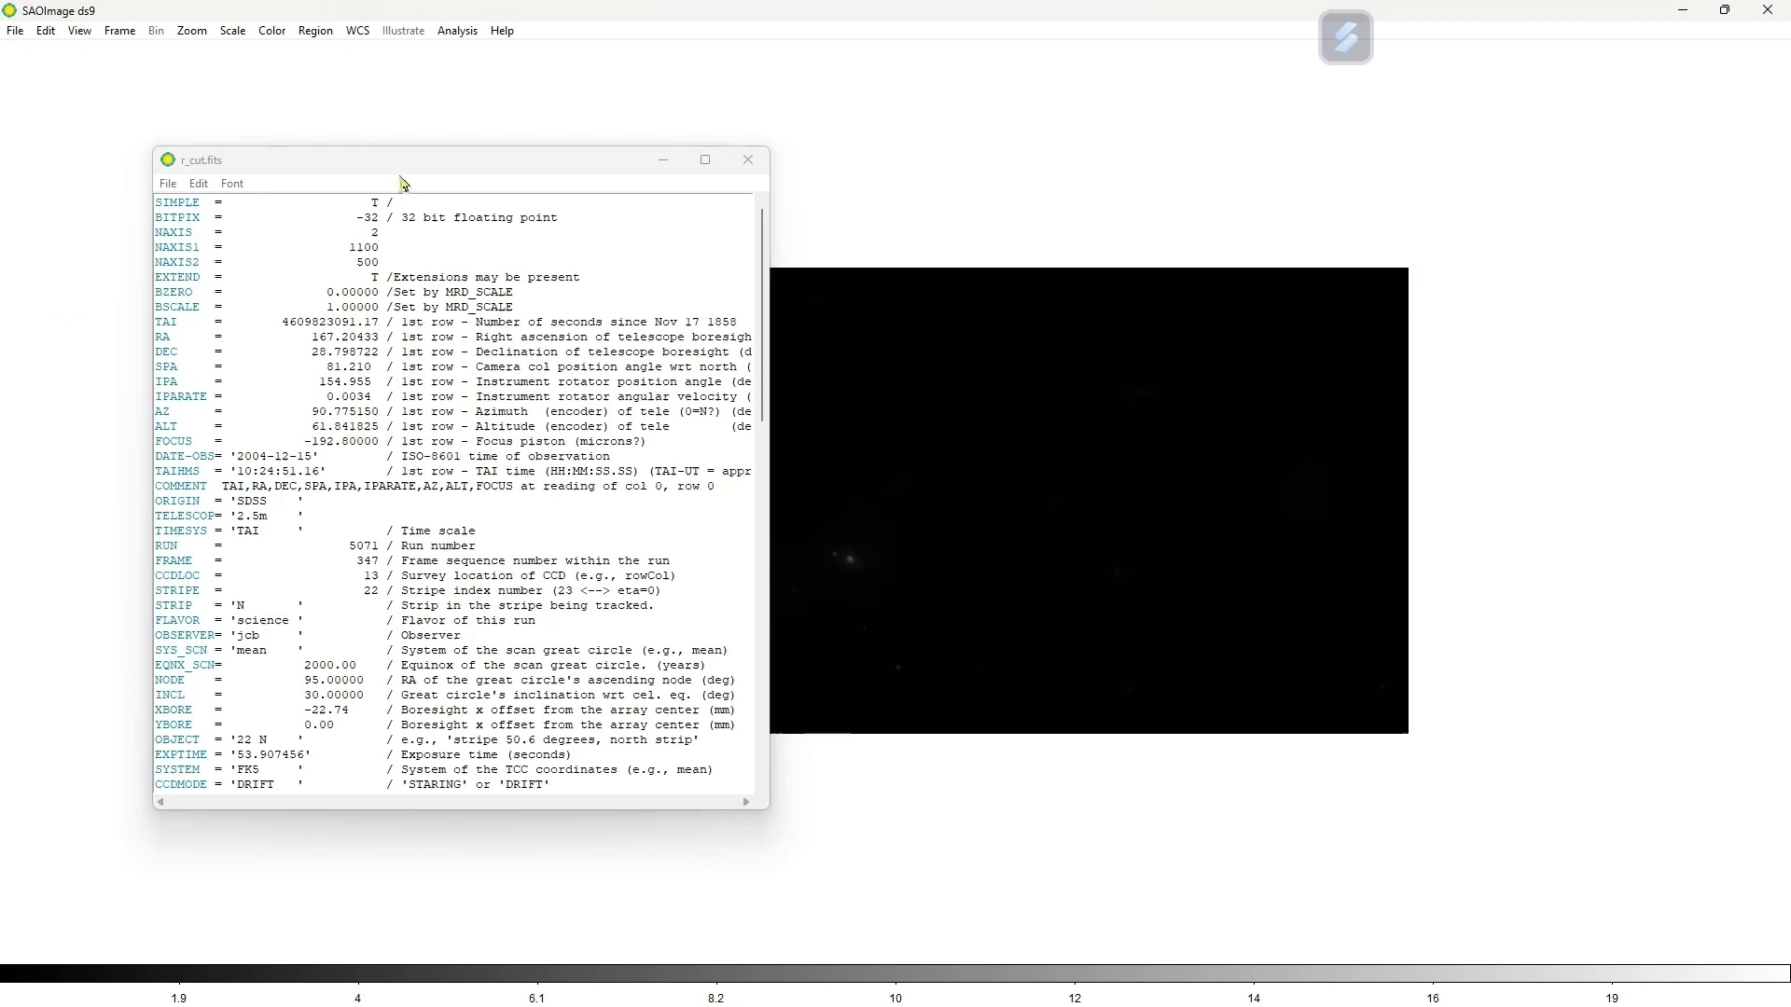
left_click_drag(405, 166, 953, 187)
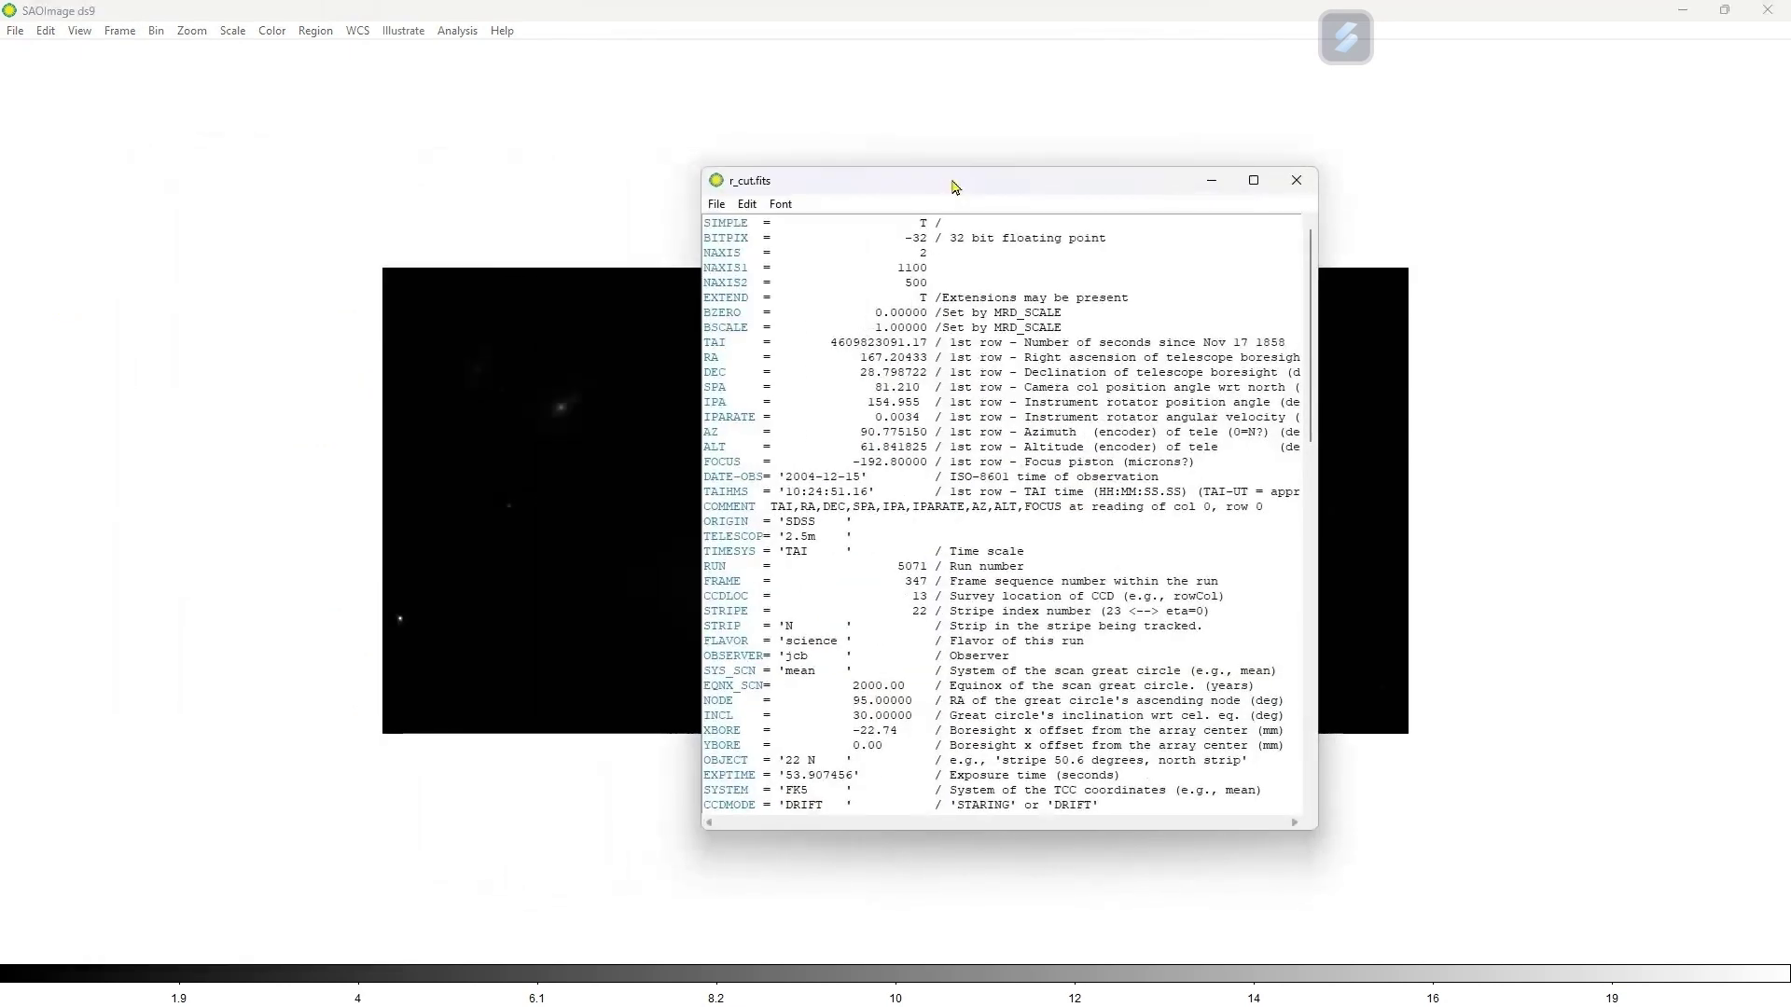
double_click(955, 183)
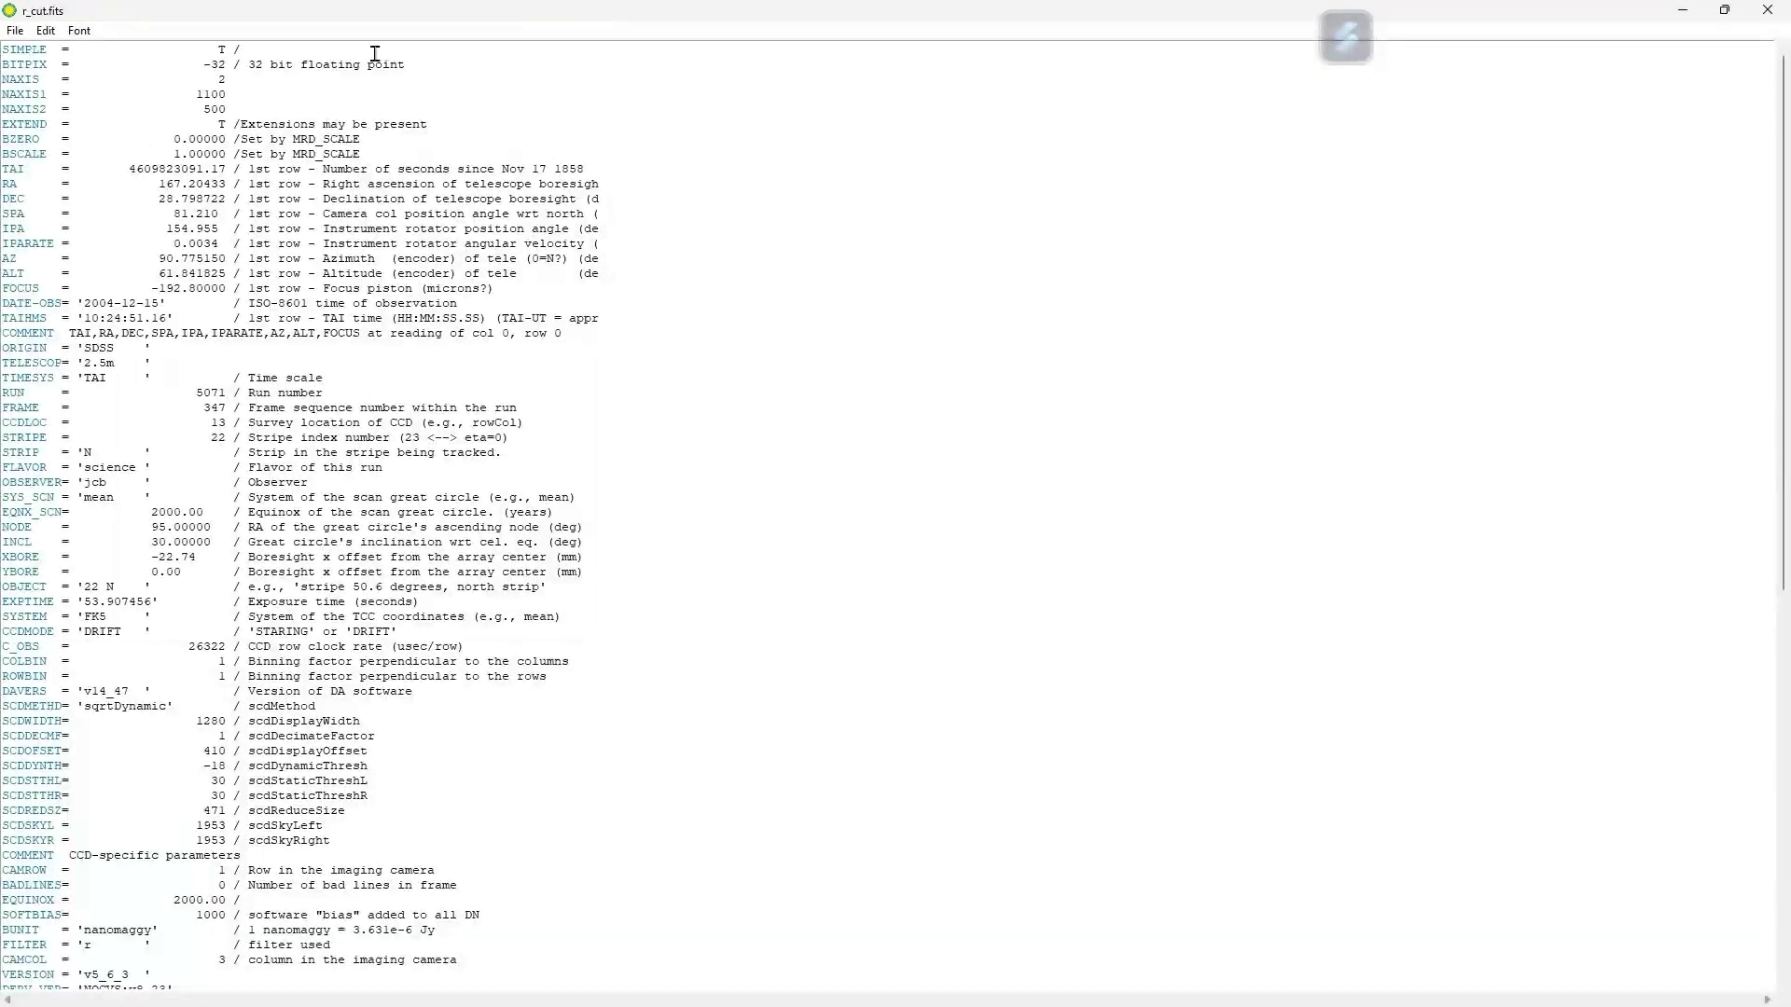
left_click(79, 31)
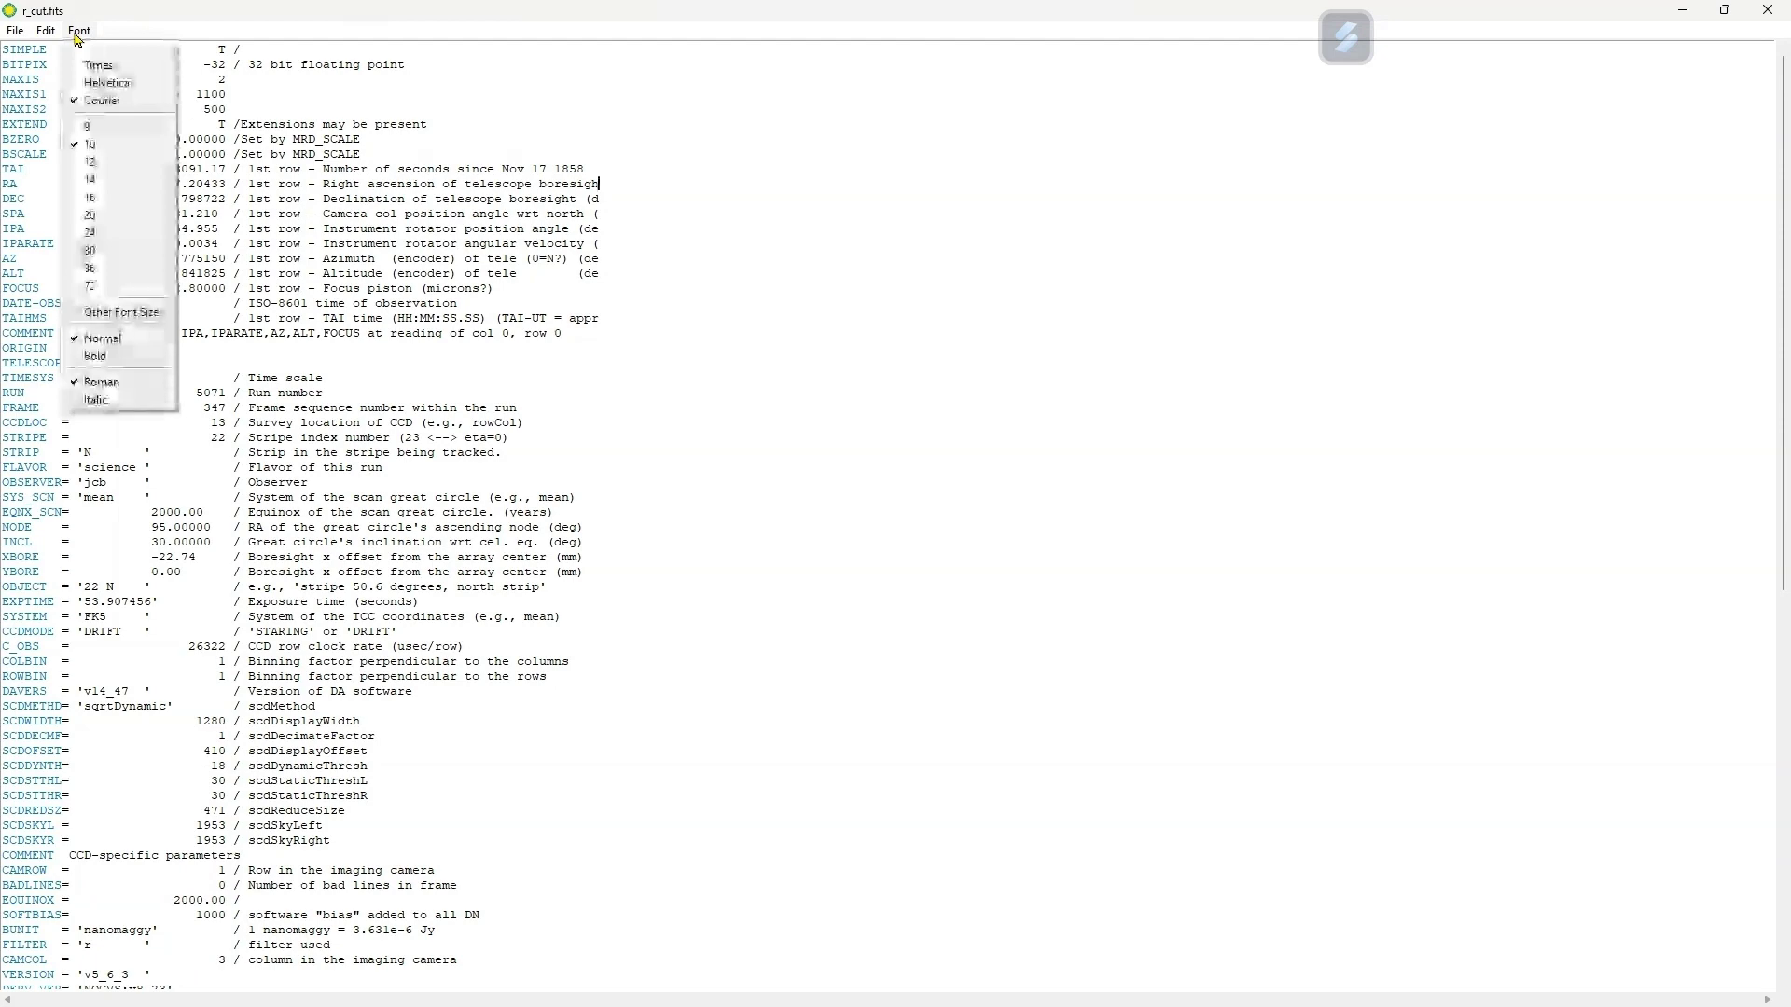
left_click(106, 218)
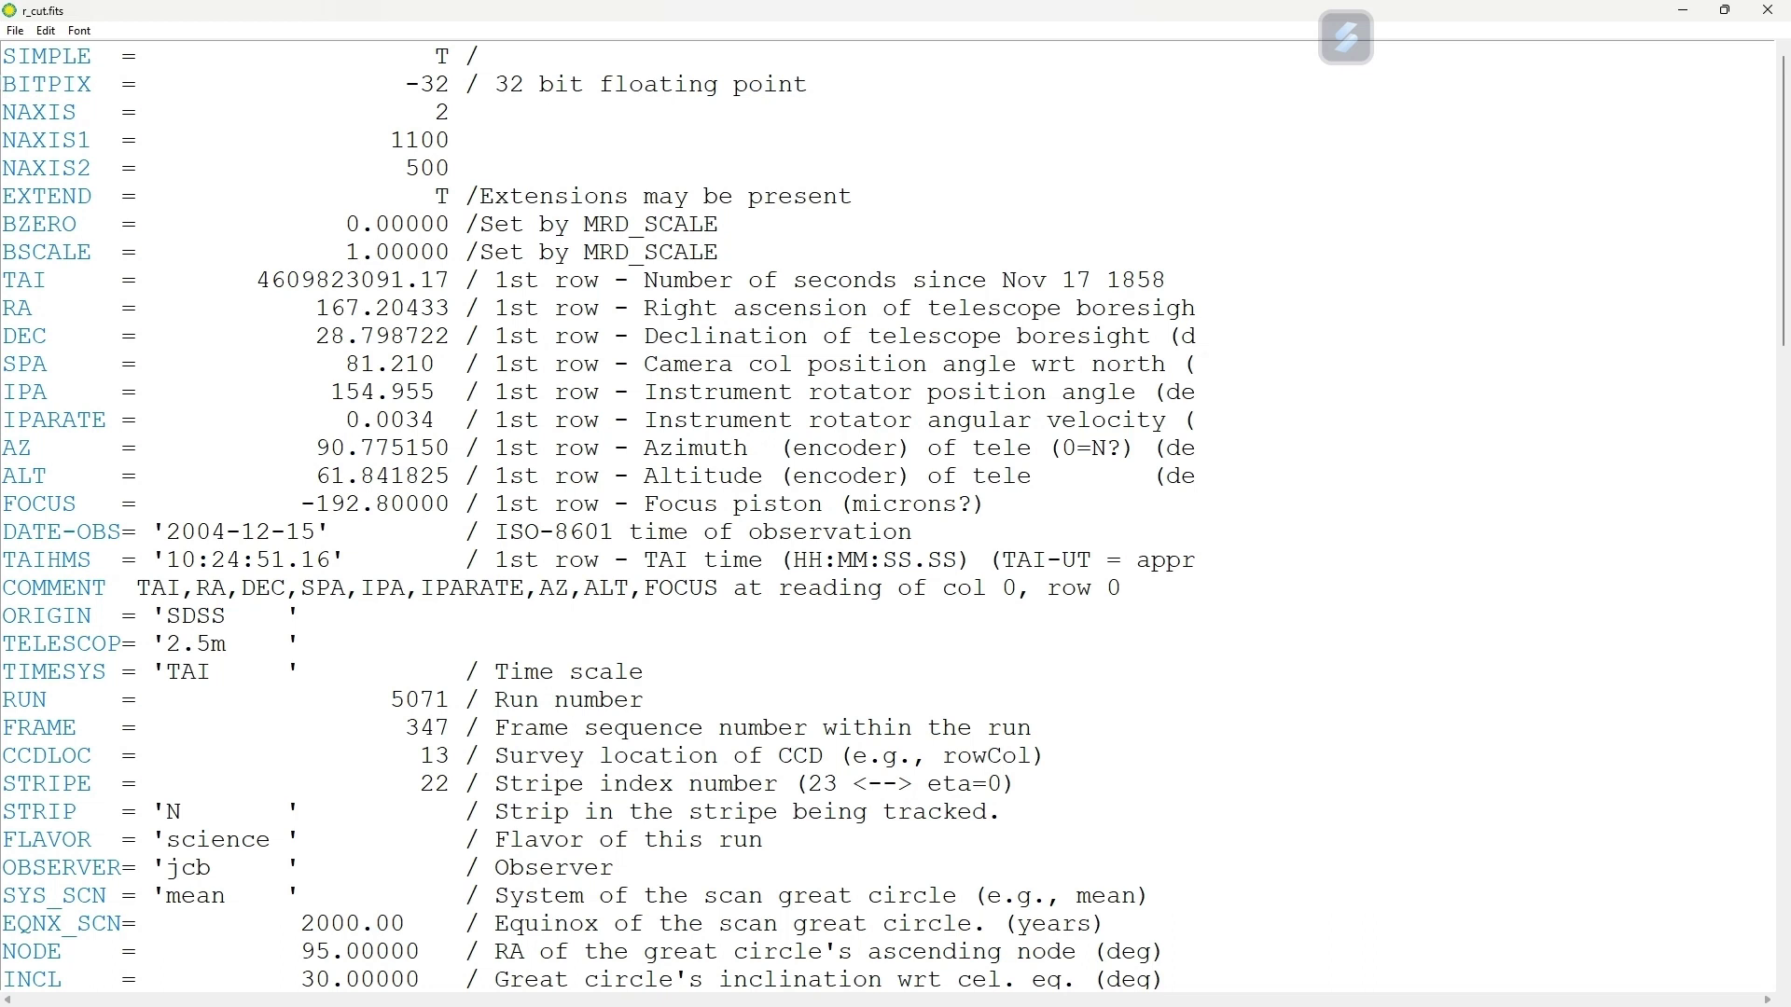
Highlight the image dimensions 1100 × 500 and the RA through DATE-OBS header lines
left_click_drag(331, 84, 579, 140)
left_click(580, 141)
left_click_drag(362, 140, 484, 171)
left_click(484, 171)
left_click_drag(5, 308, 466, 449)
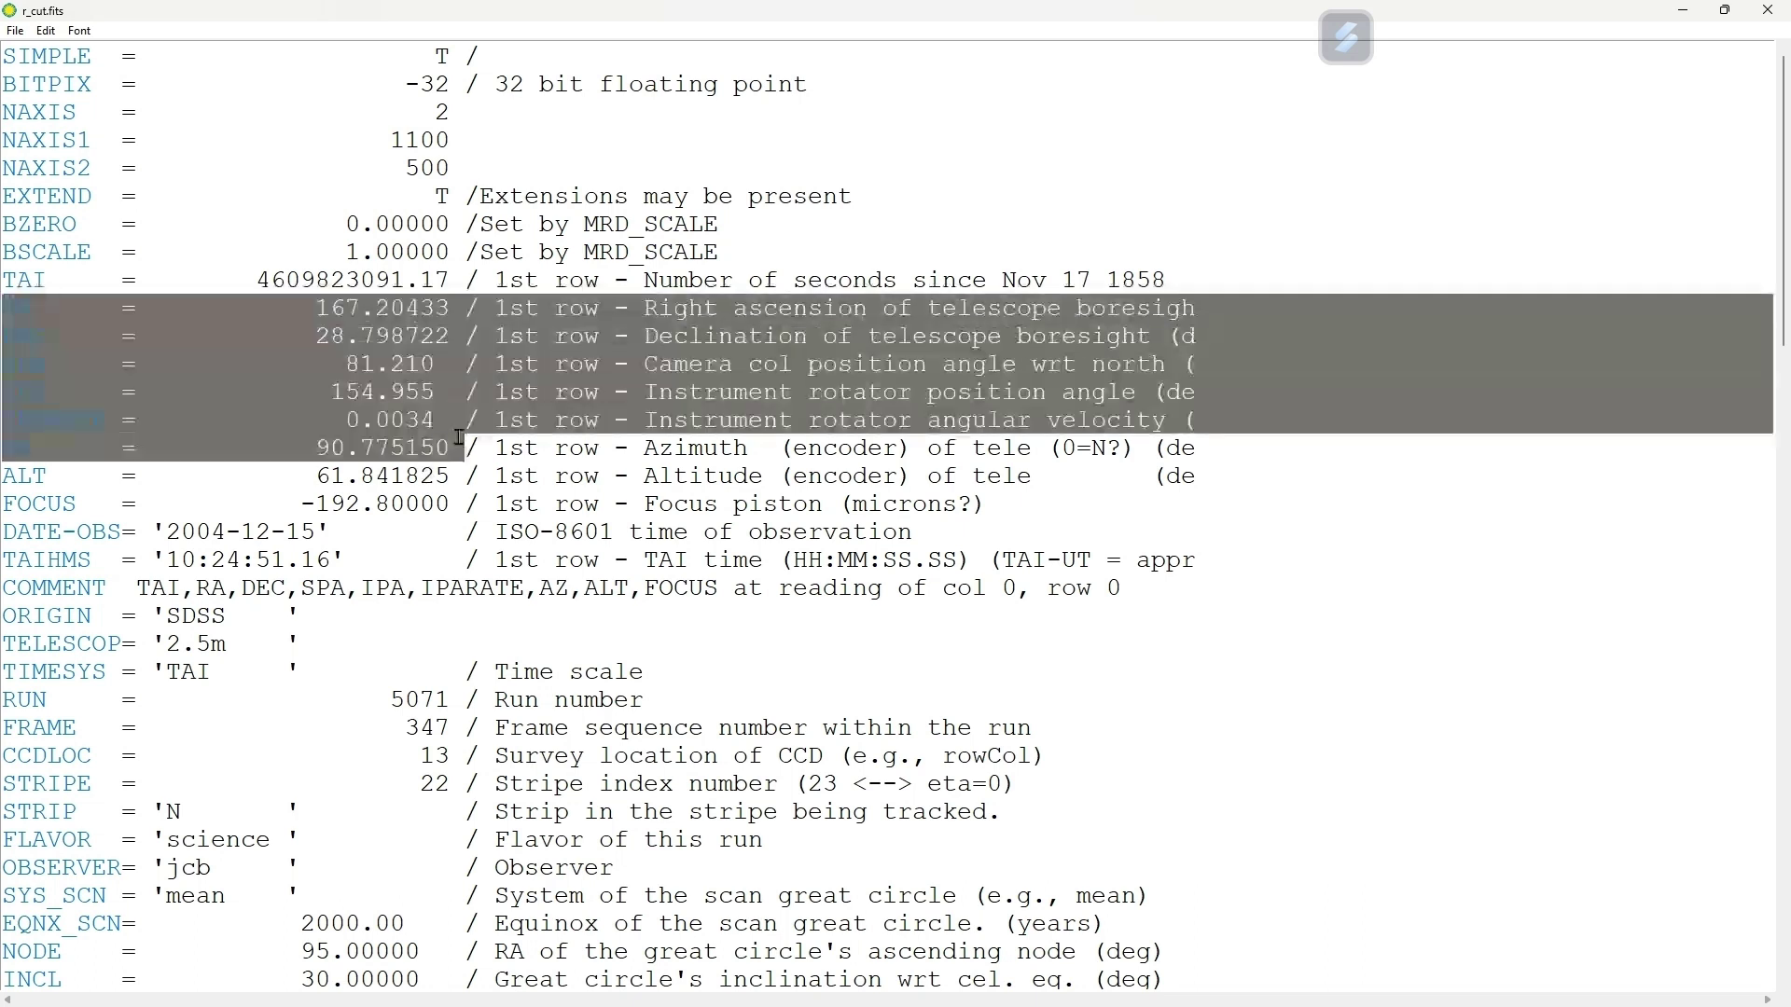
left_click(467, 449)
scroll(470, 541, "down", 1)
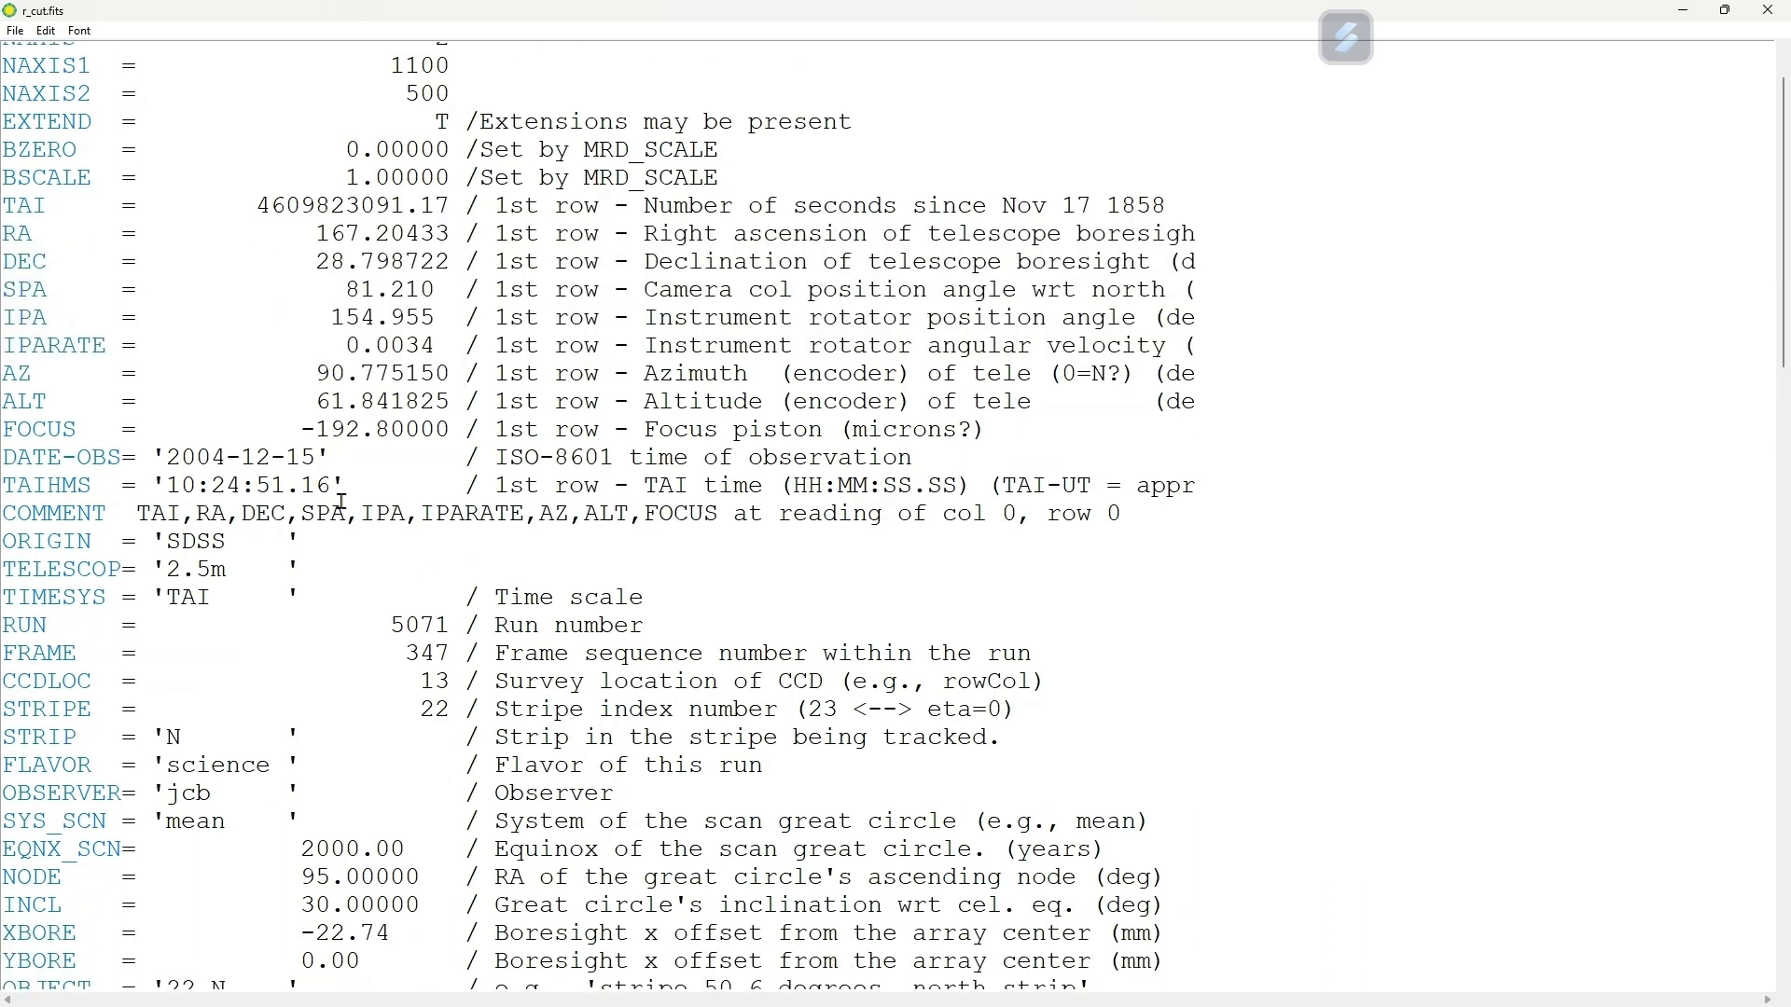
left_click_drag(333, 457, 5, 401)
left_click(4, 401)
Highlight the ORIGIN value SDSS and the TELESCOP value 2.5m
left_click_drag(261, 542, 151, 542)
left_click(151, 542)
left_click(244, 542)
left_click_drag(150, 542, 1, 570)
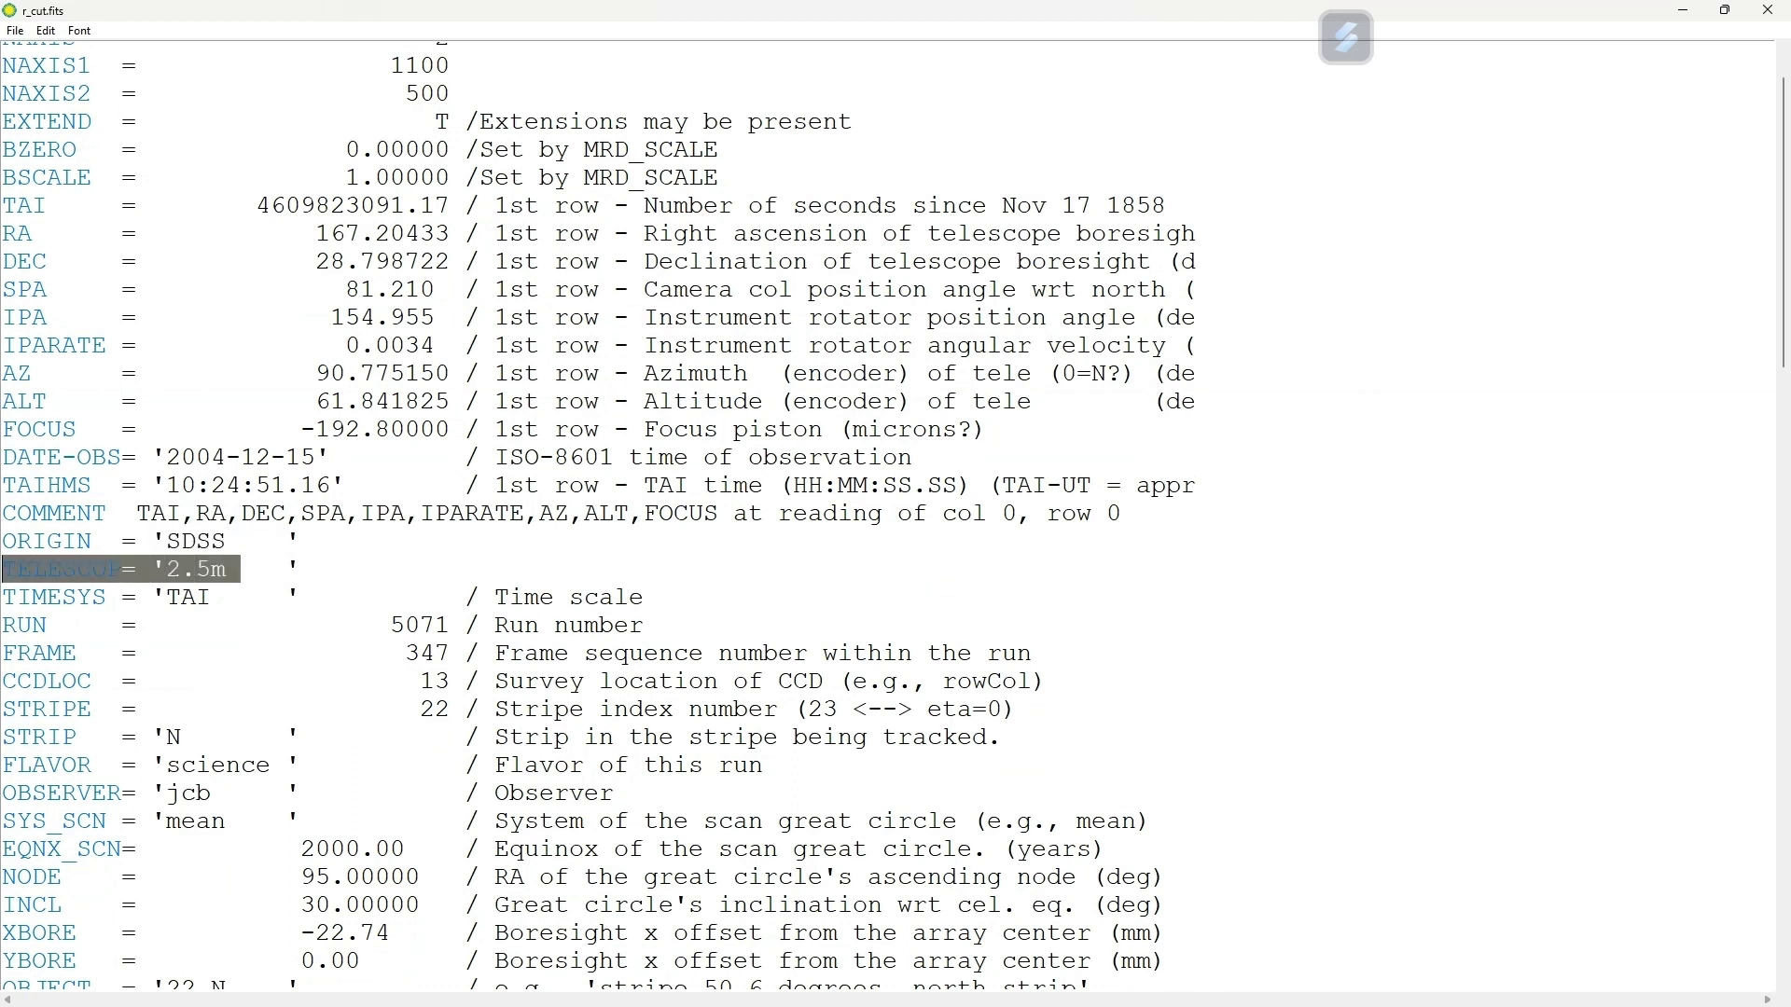
left_click(194, 570)
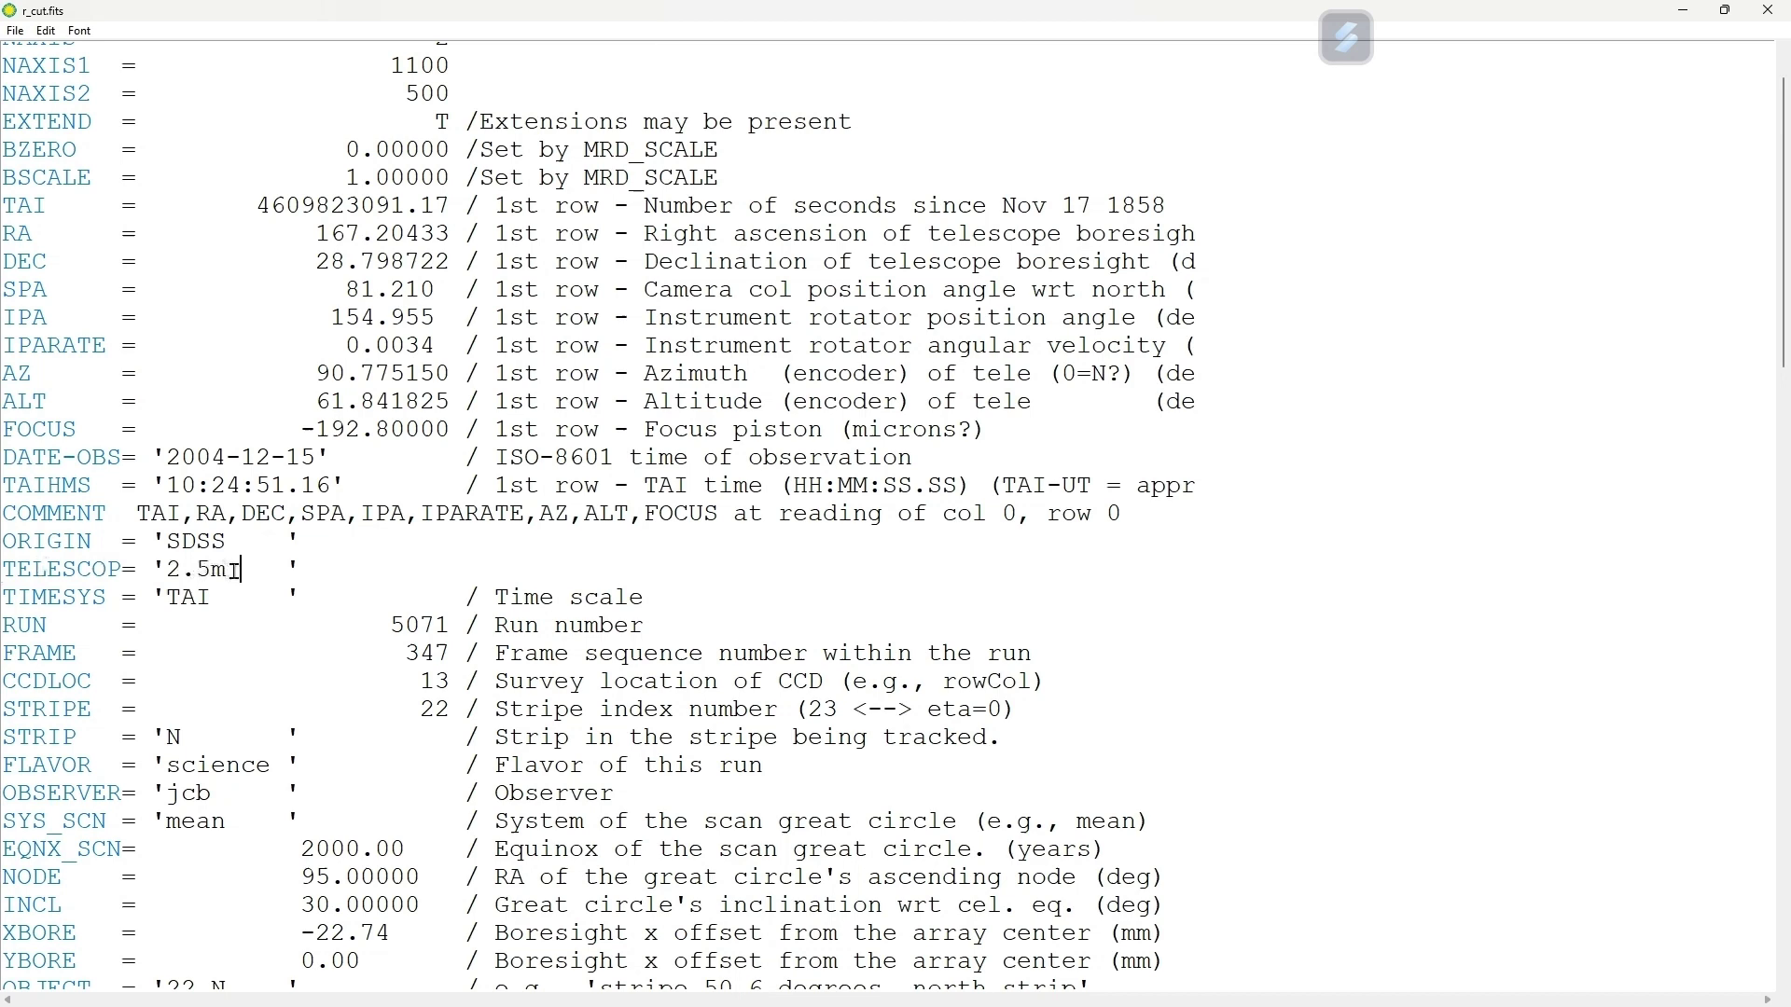
left_click_drag(286, 571, 163, 571)
Highlight the BUNIT value nanomaggy, then close the header window
scroll(308, 658, "down", 4)
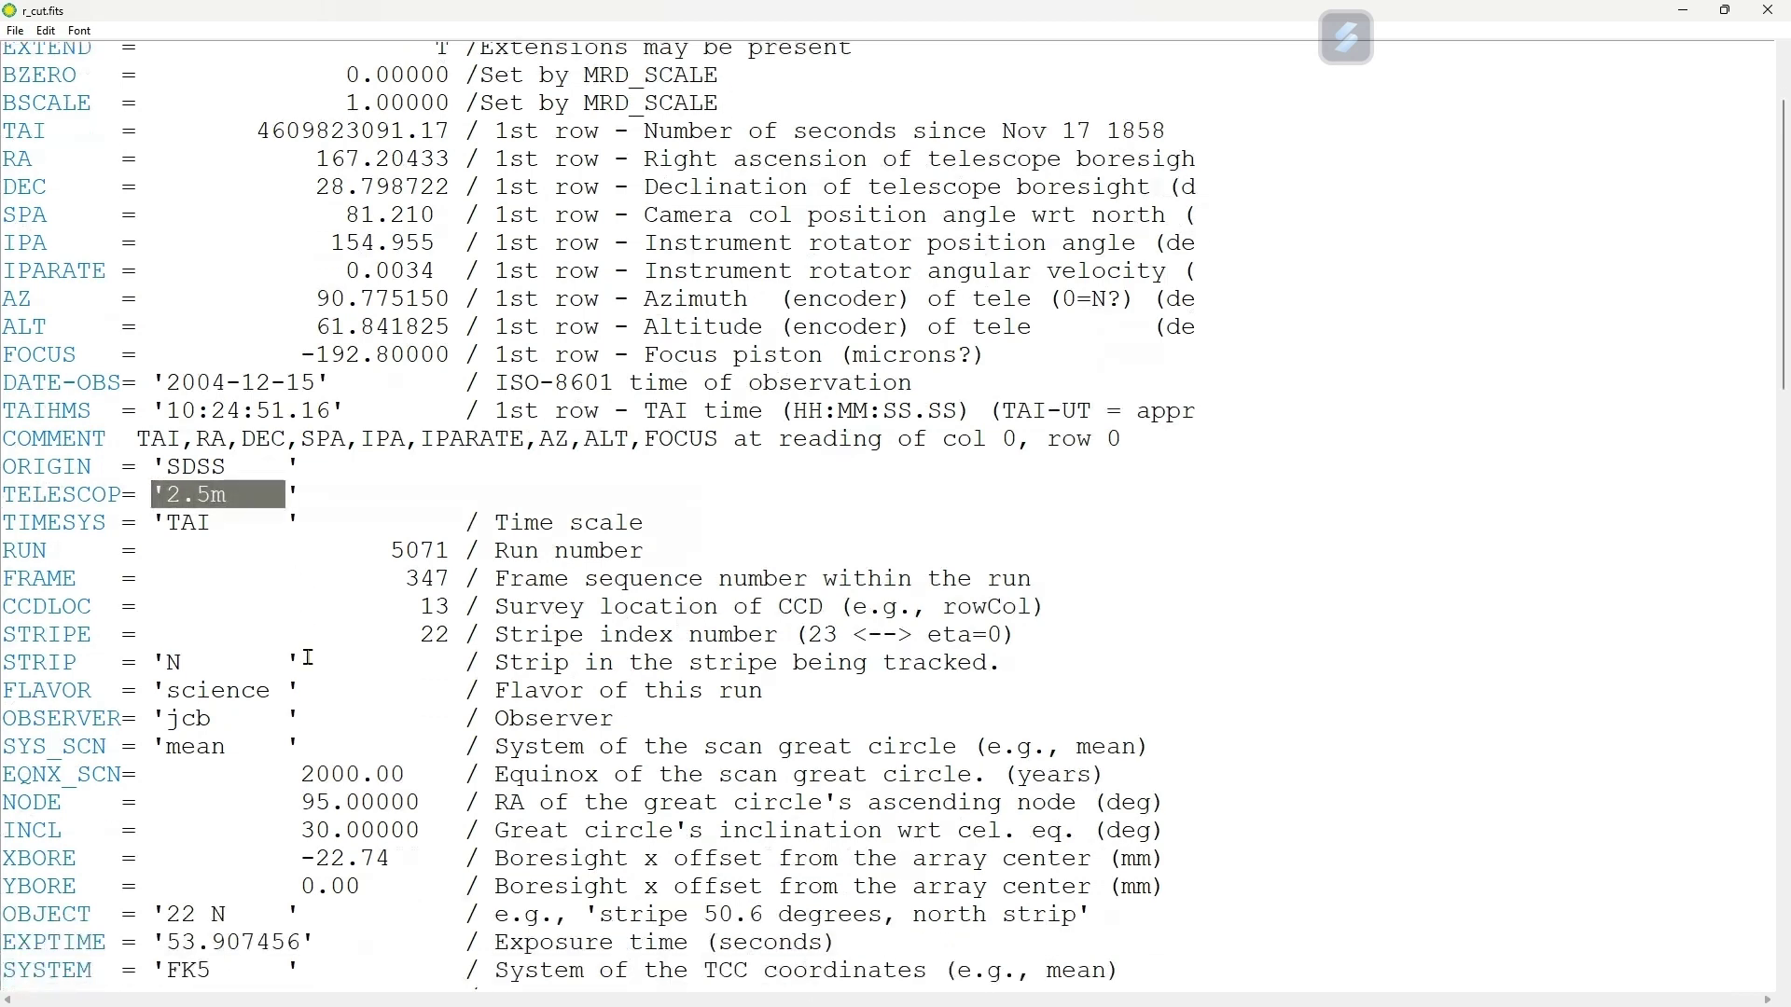
scroll(308, 657, "down", 10)
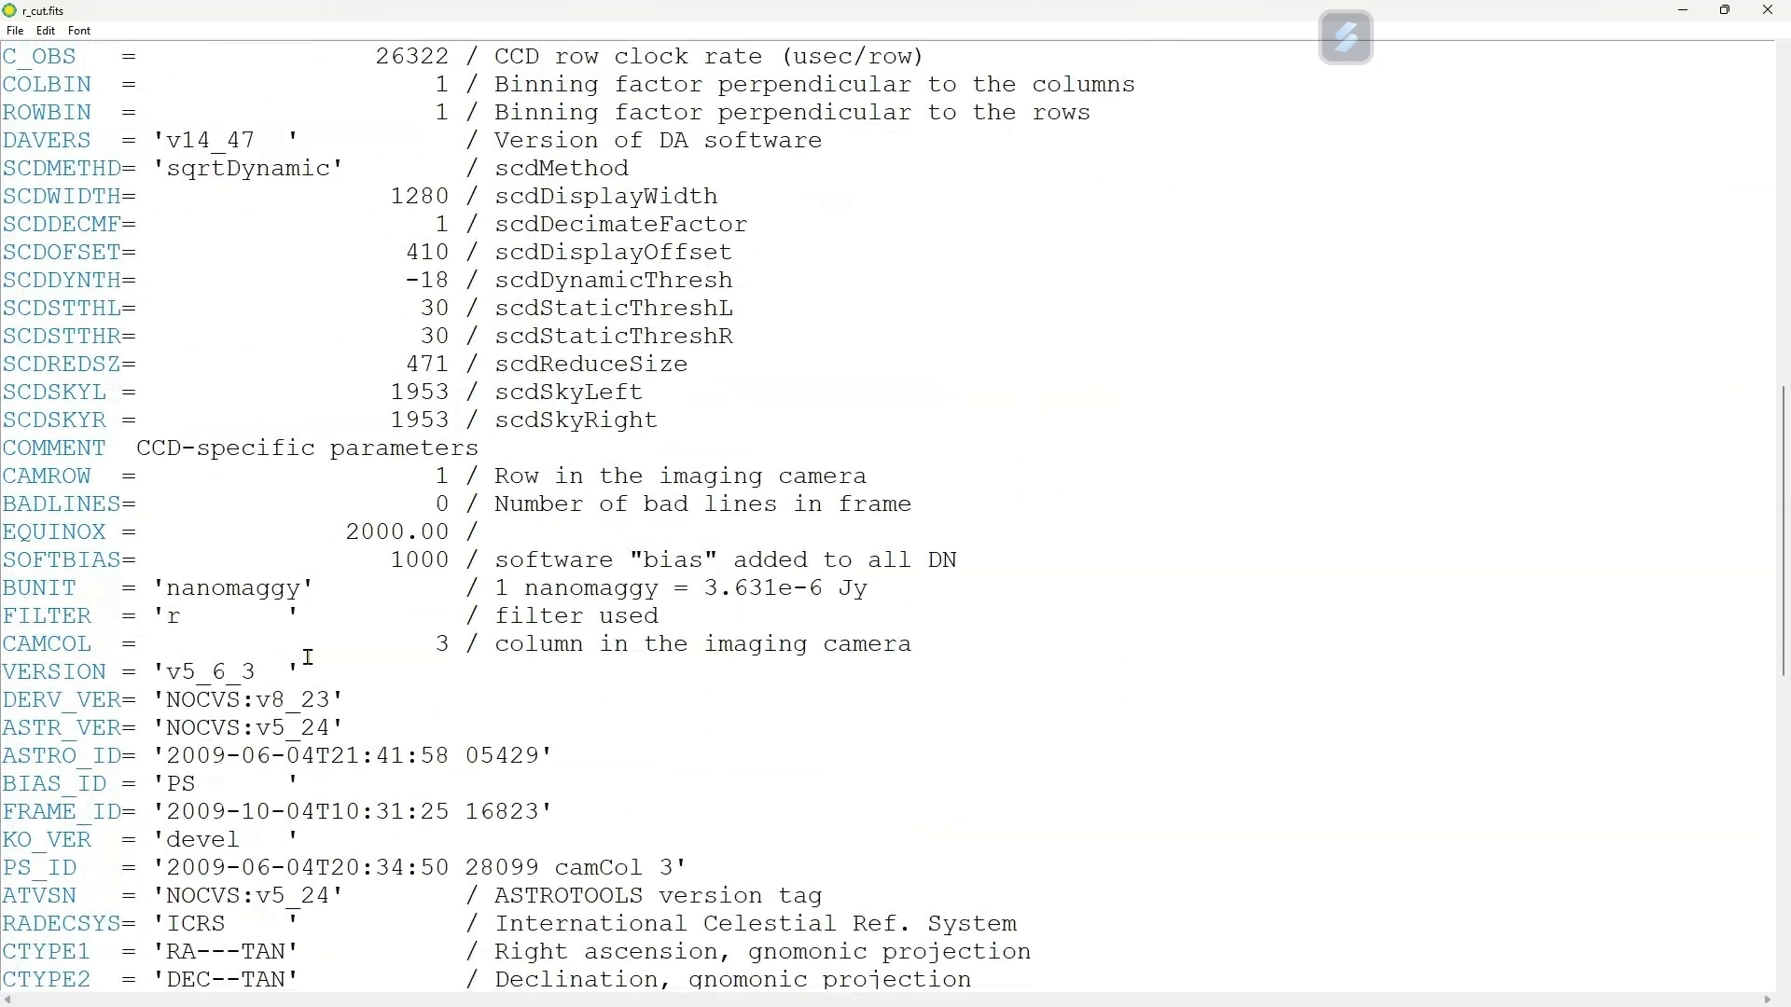
scroll(308, 658, "down", 1)
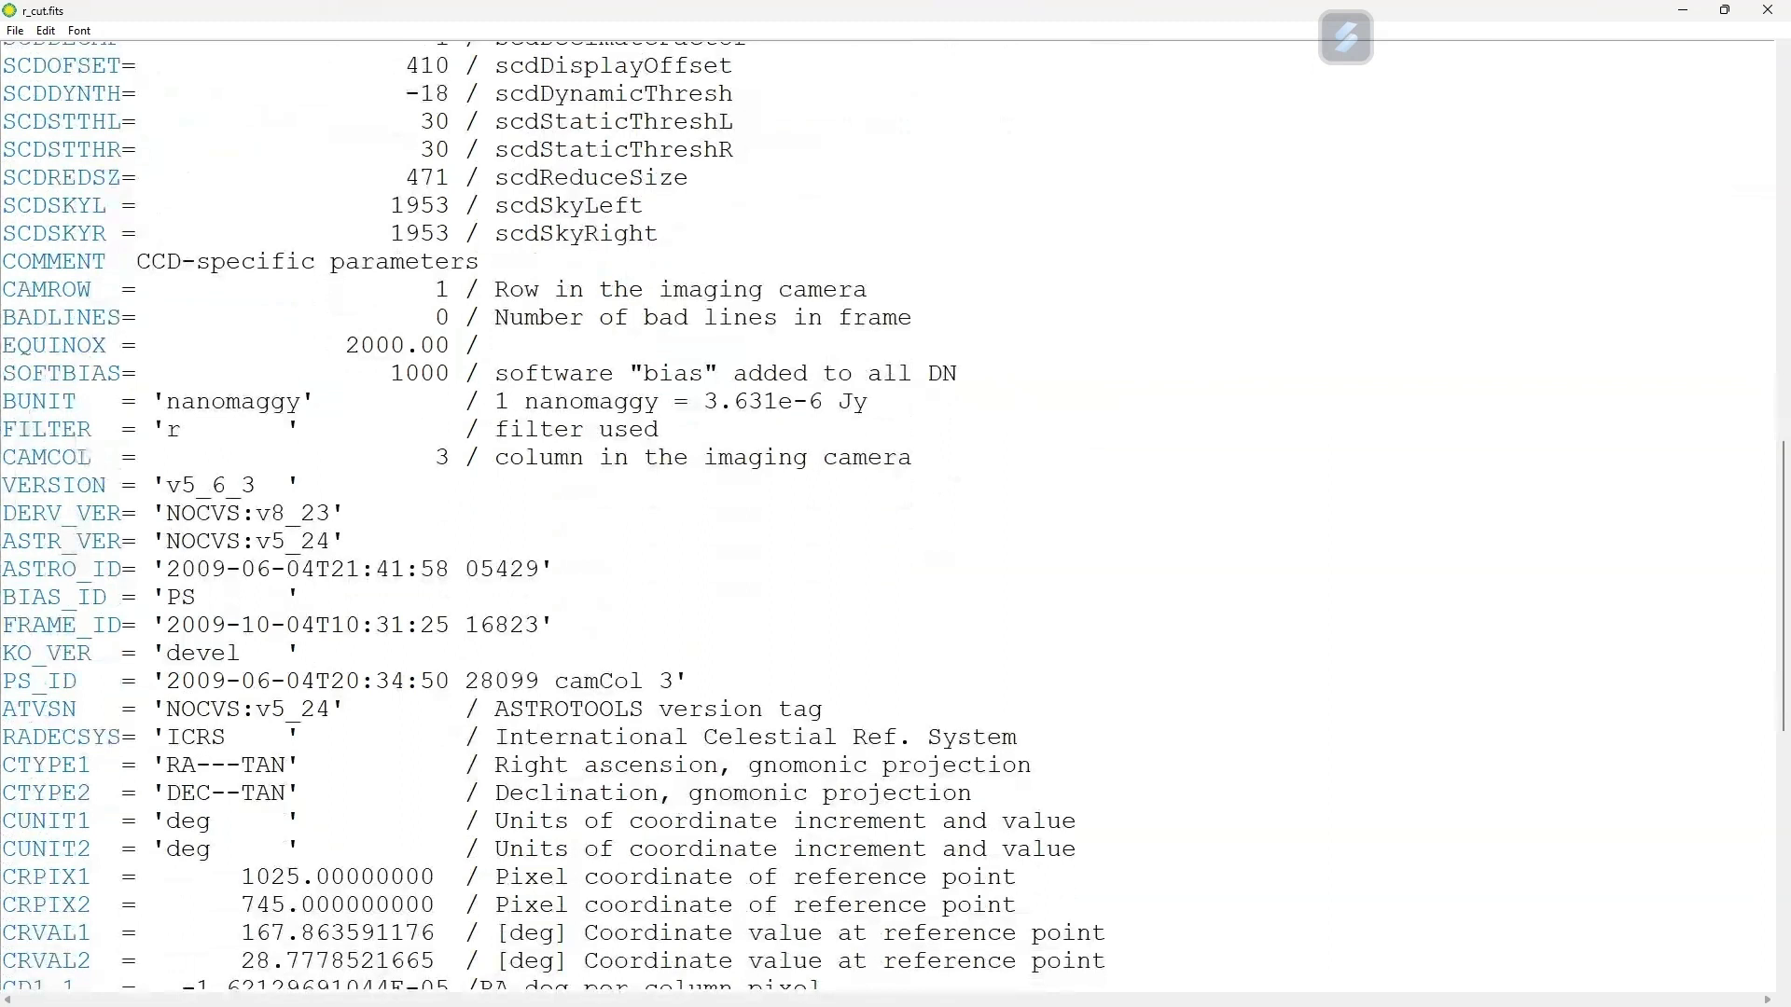
left_click_drag(3, 401, 338, 403)
left_click_drag(341, 403, 33, 433)
left_click(183, 403)
left_click(32, 433)
scroll(337, 647, "down", 4)
scroll(337, 648, "up", 2)
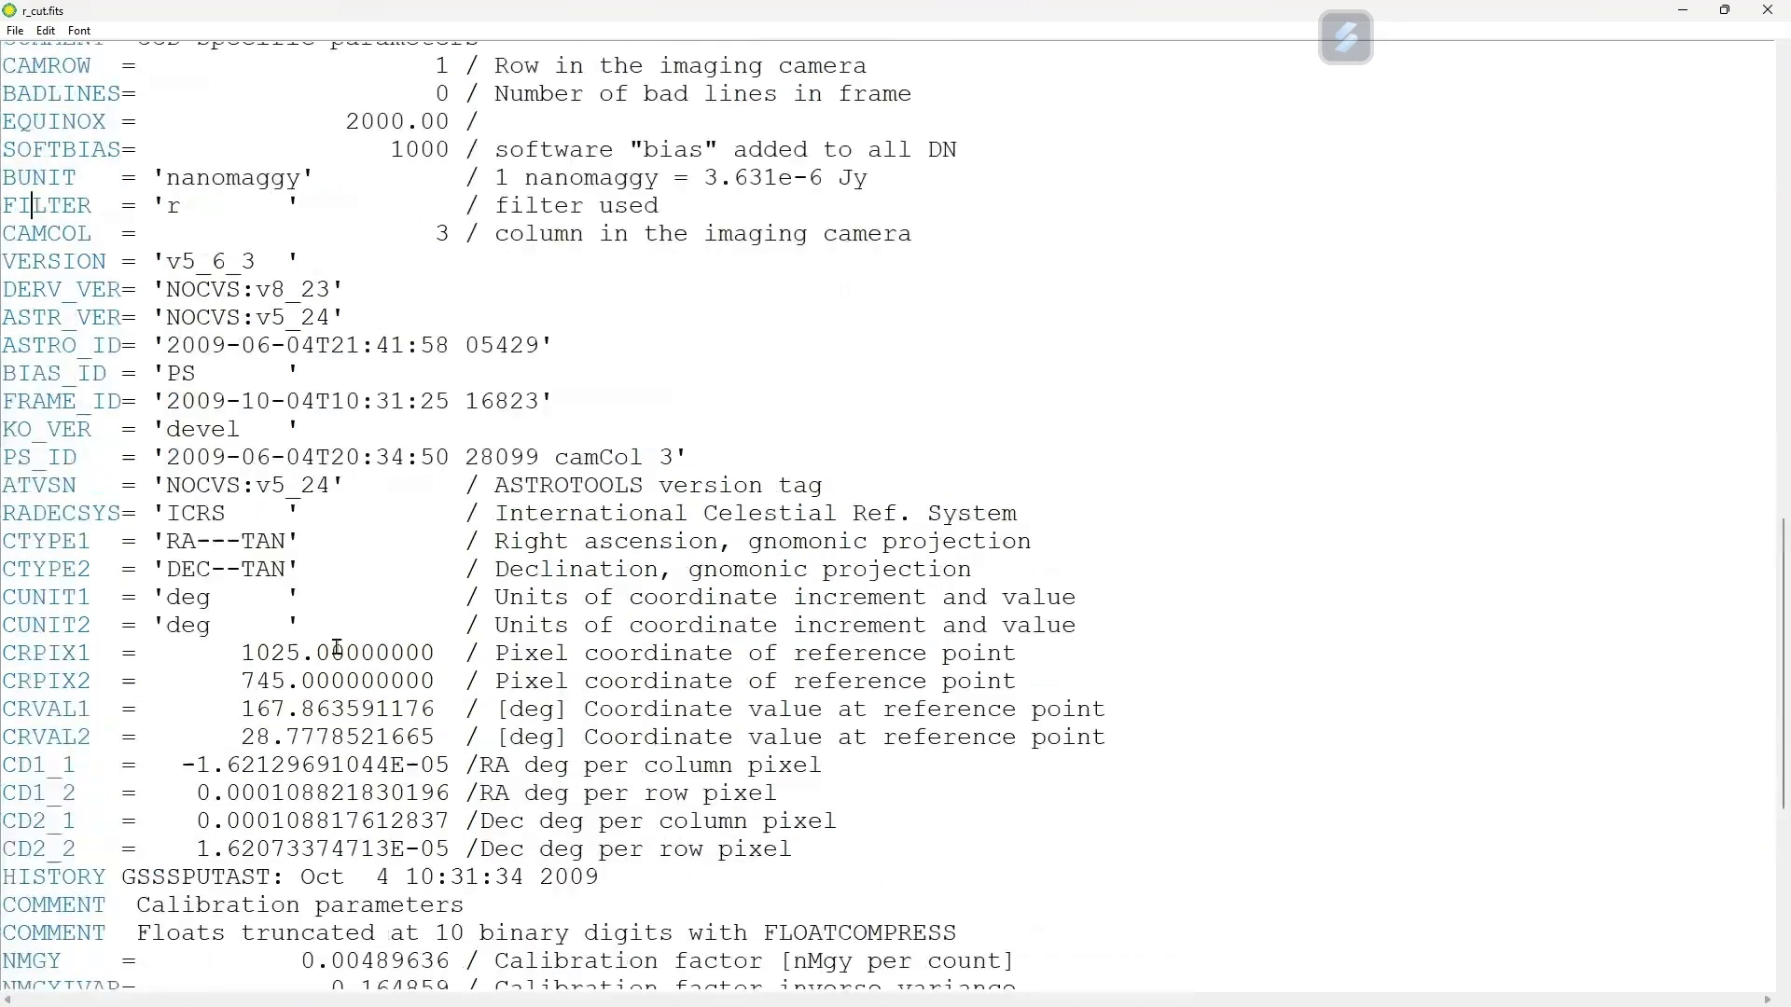
scroll(337, 647, "up", 20)
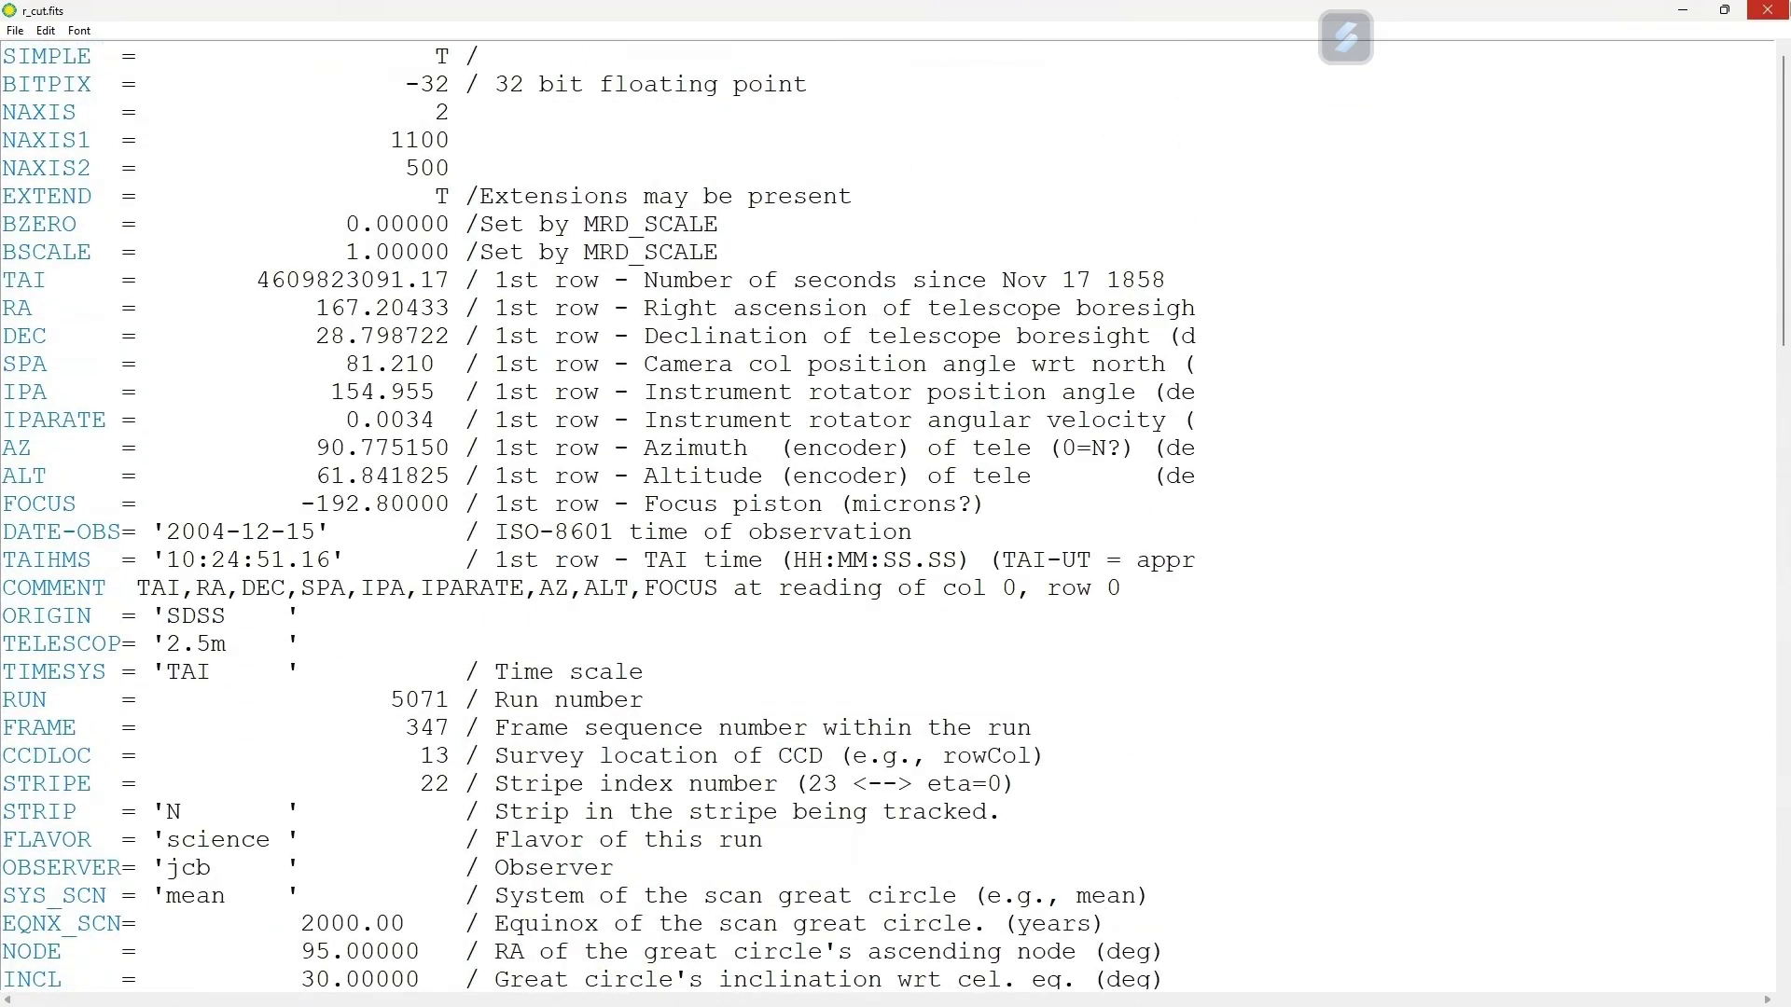
left_click(1772, 14)
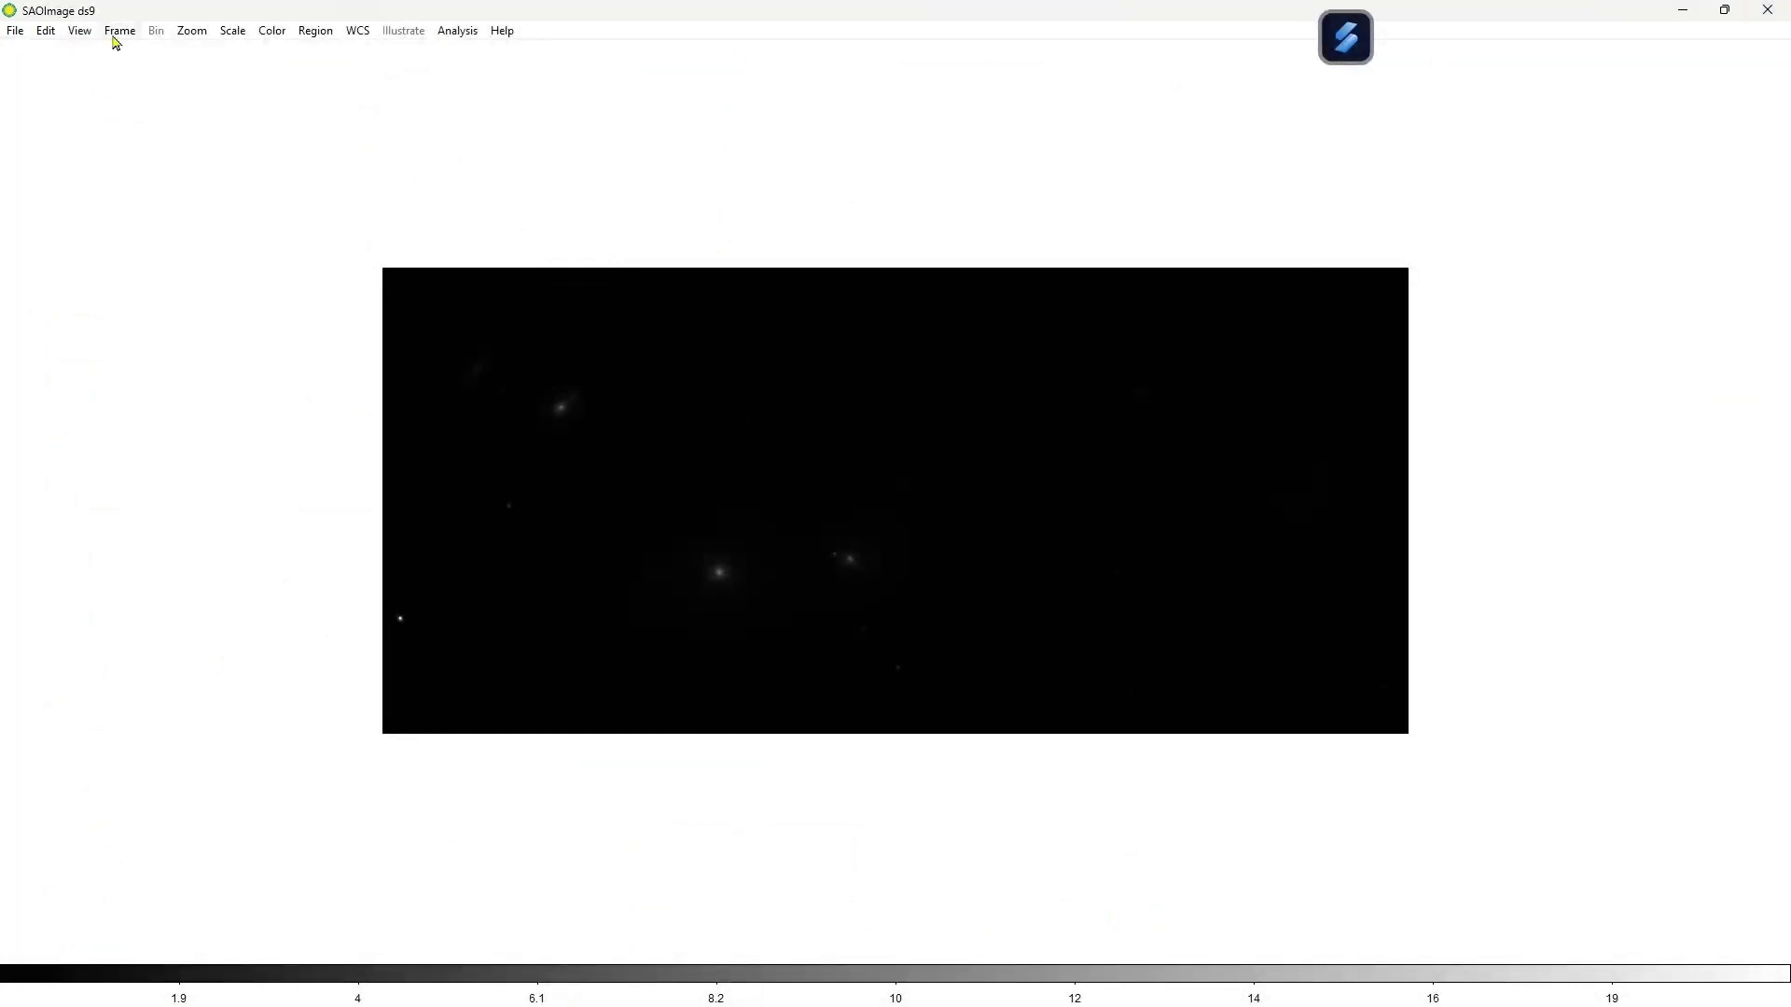
Switch to the Horizontal view layout with info panel, buttons, panner and magnifier
left_click(73, 32)
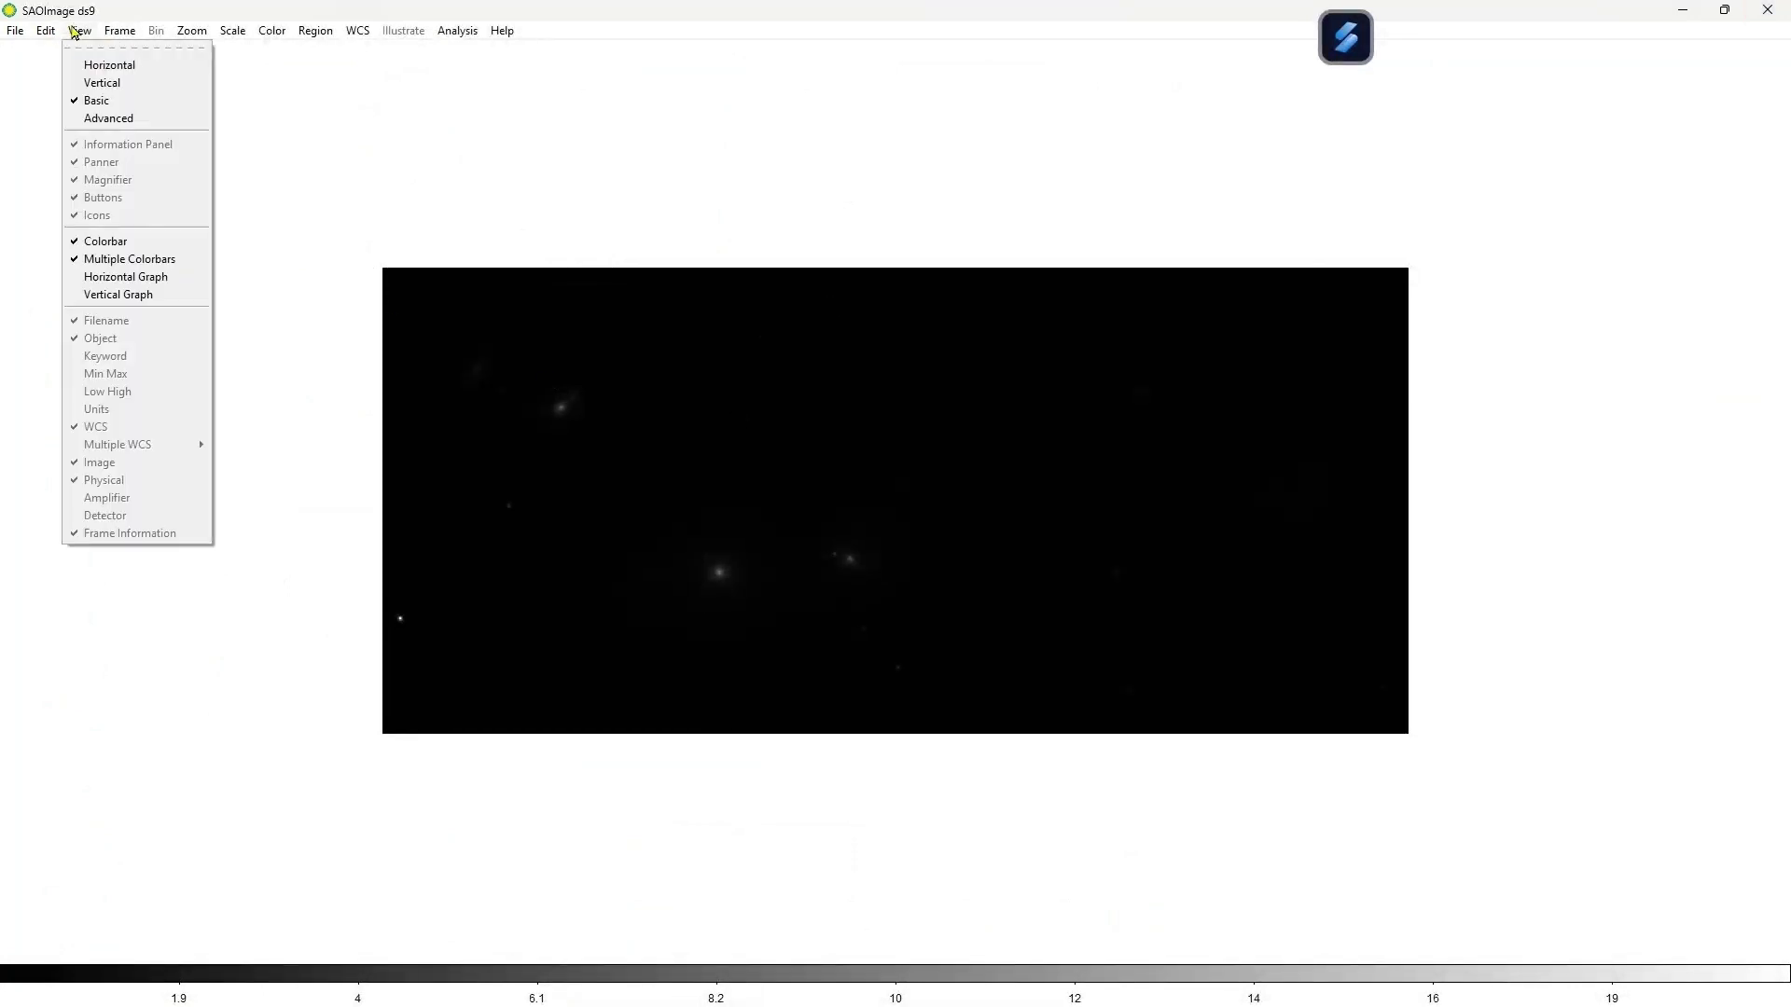
left_click(110, 66)
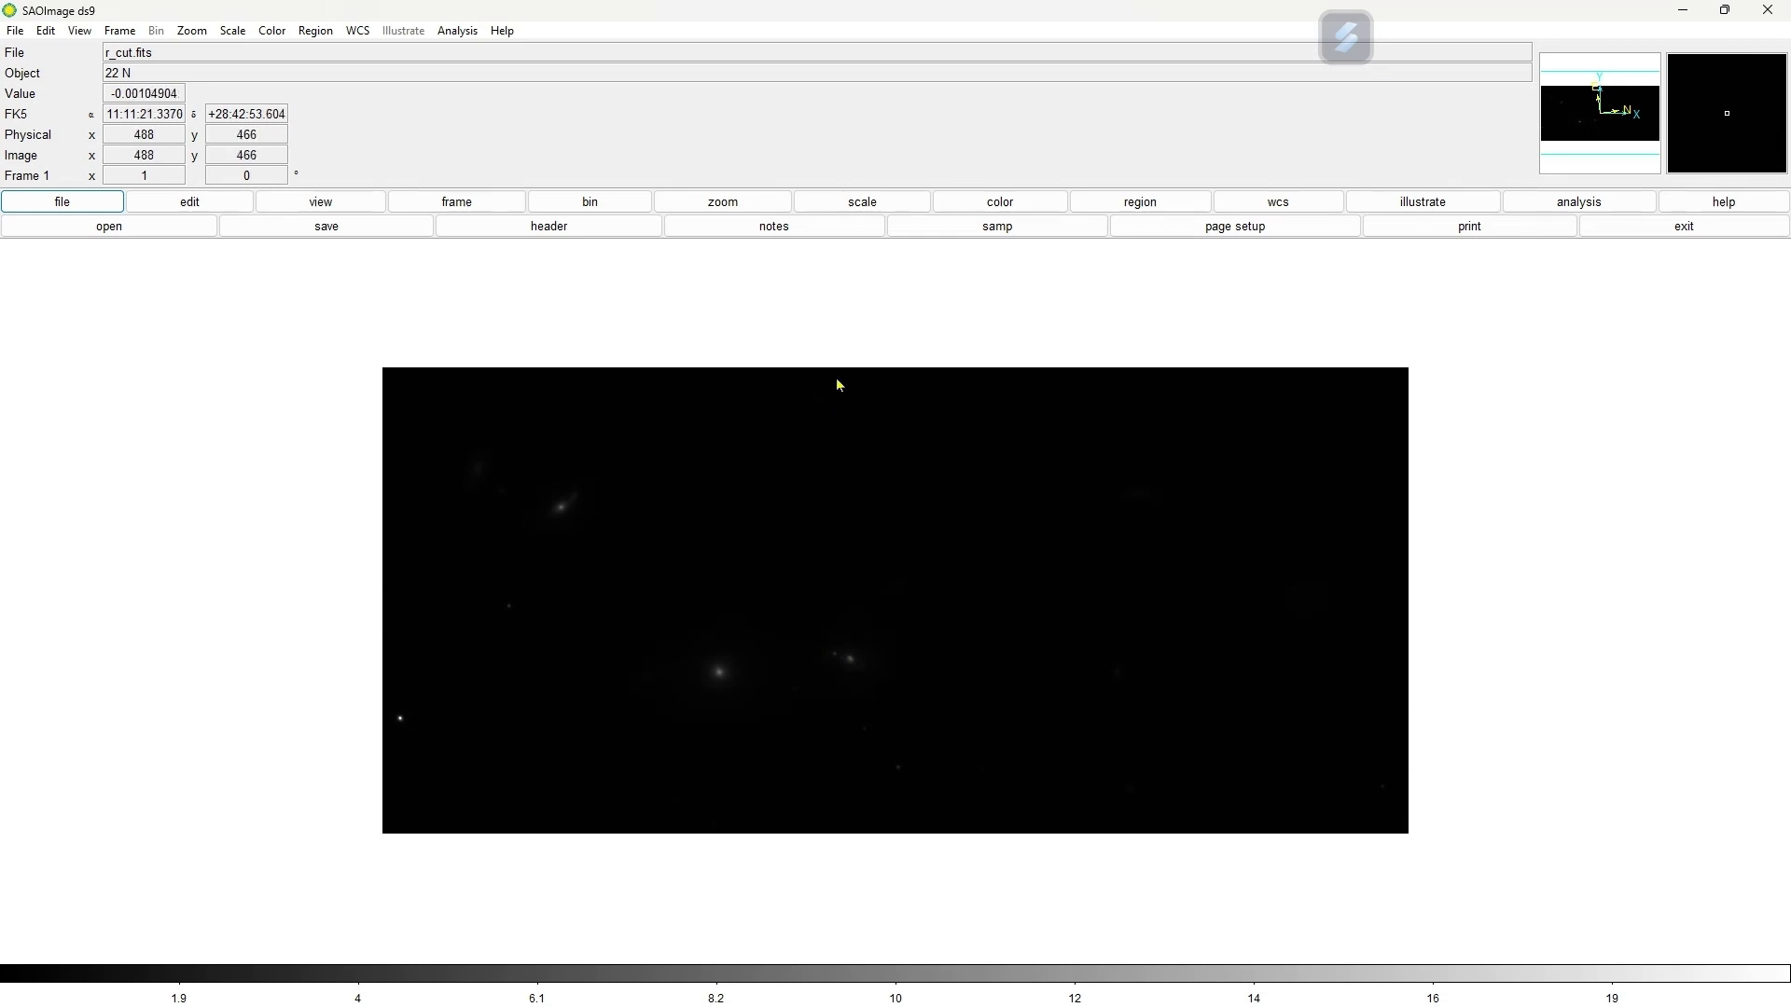
Try log, power, sqrt and squared stretches, adjusting contrast on the colorbar
left_click(873, 202)
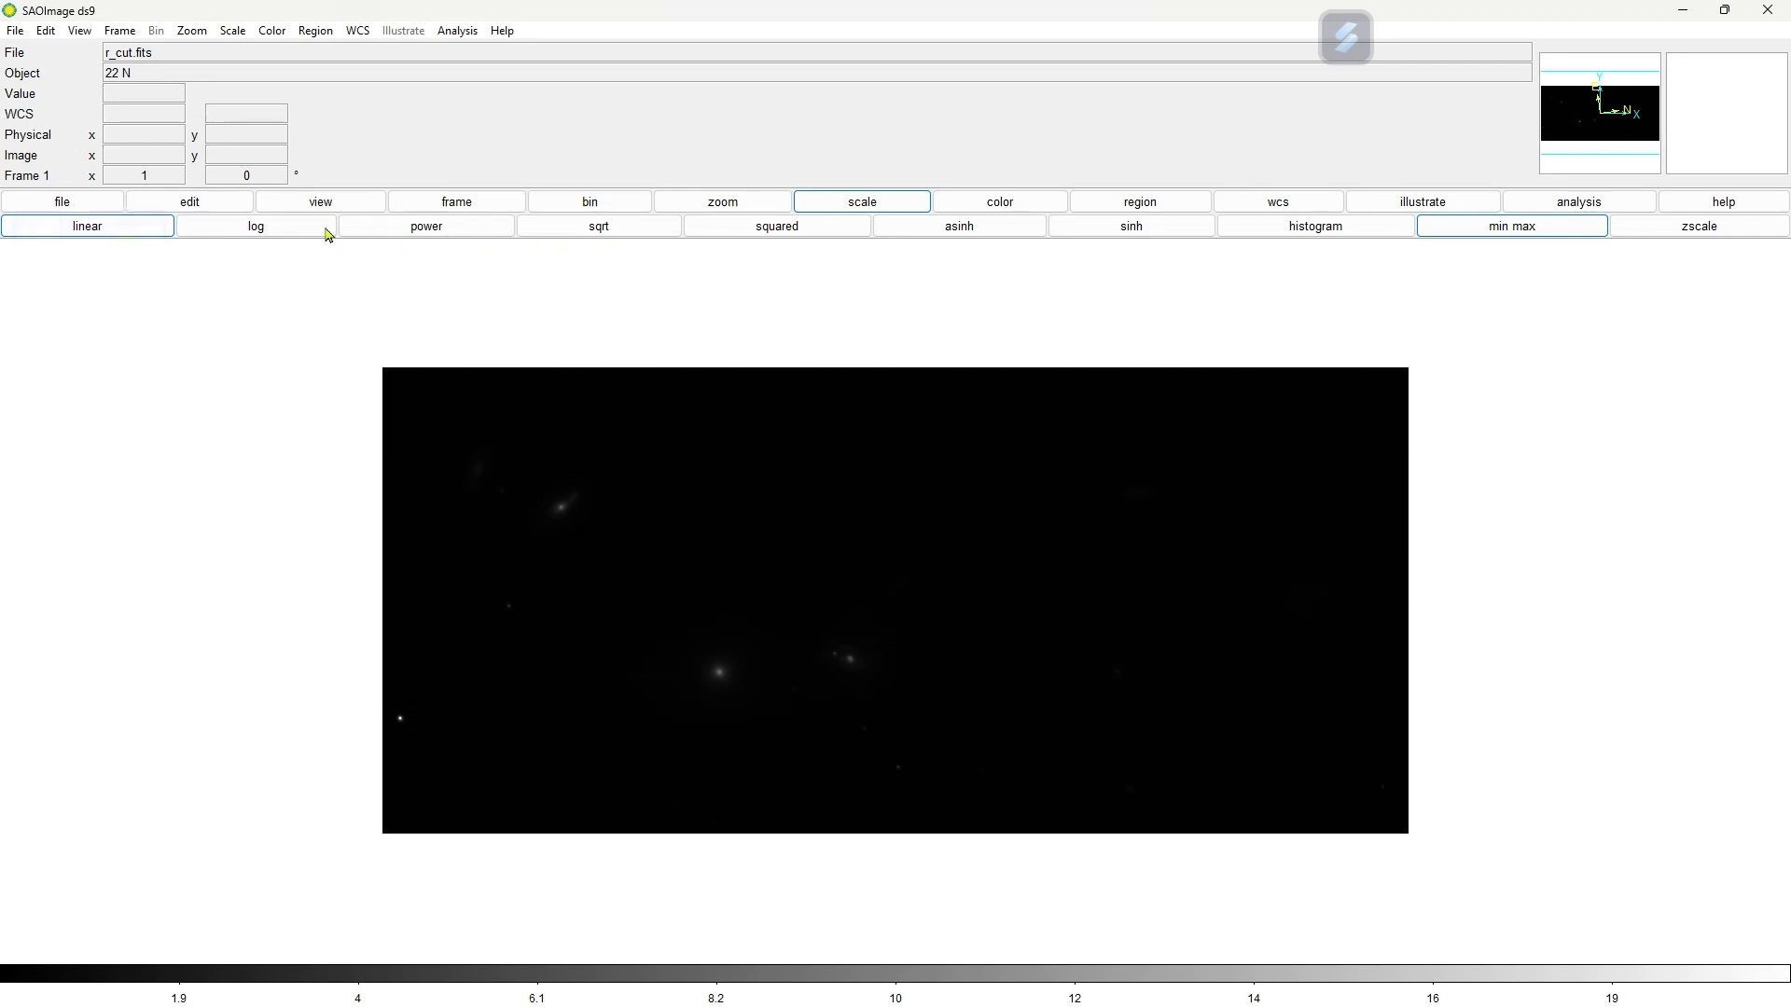
left_click(295, 234)
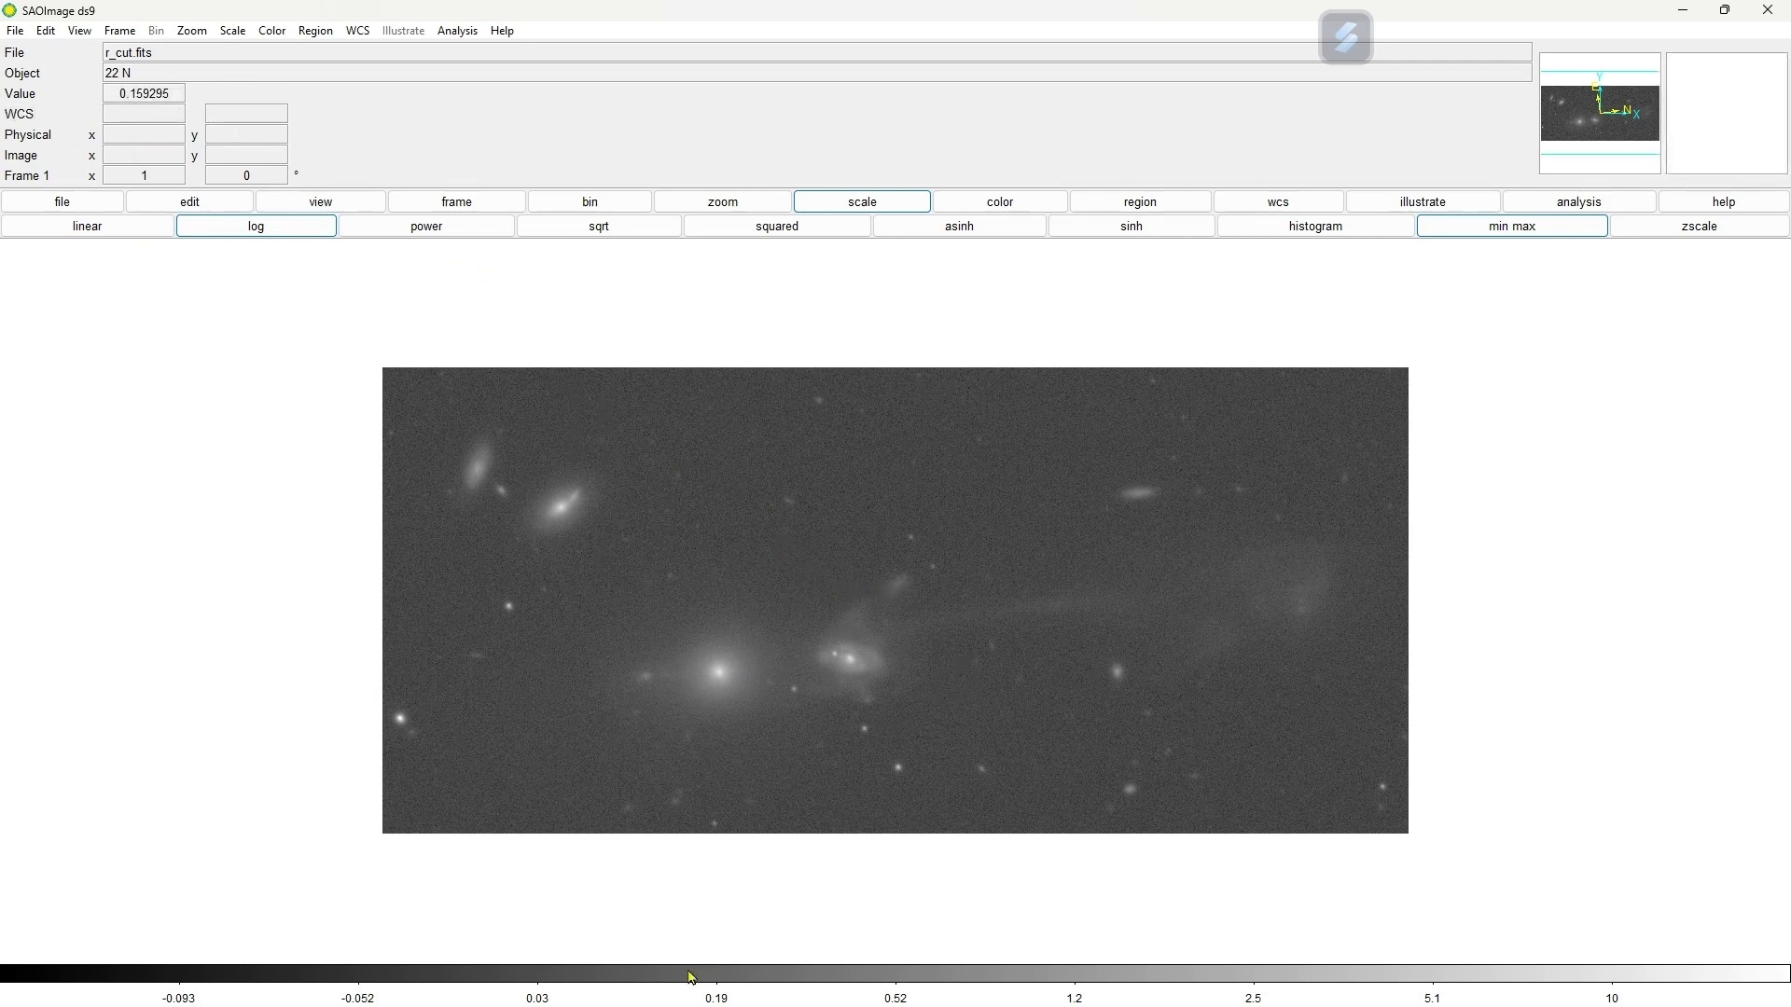
left_click_drag(691, 977, 551, 978)
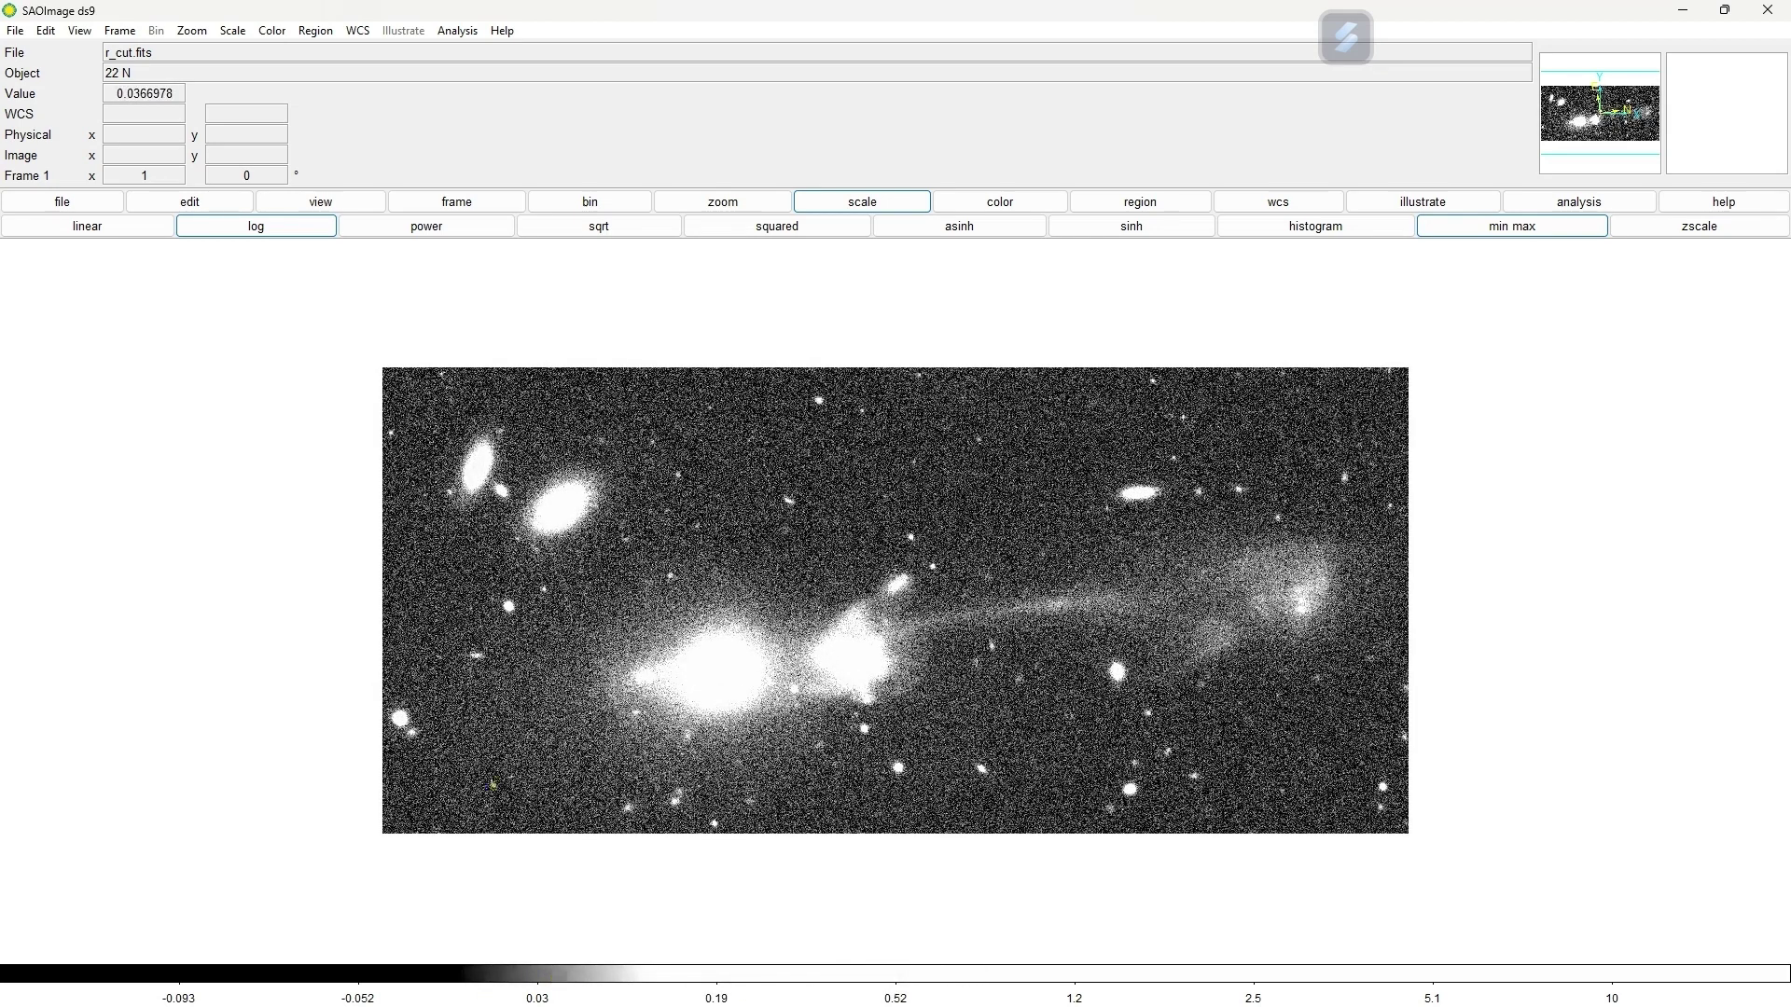
left_click(431, 229)
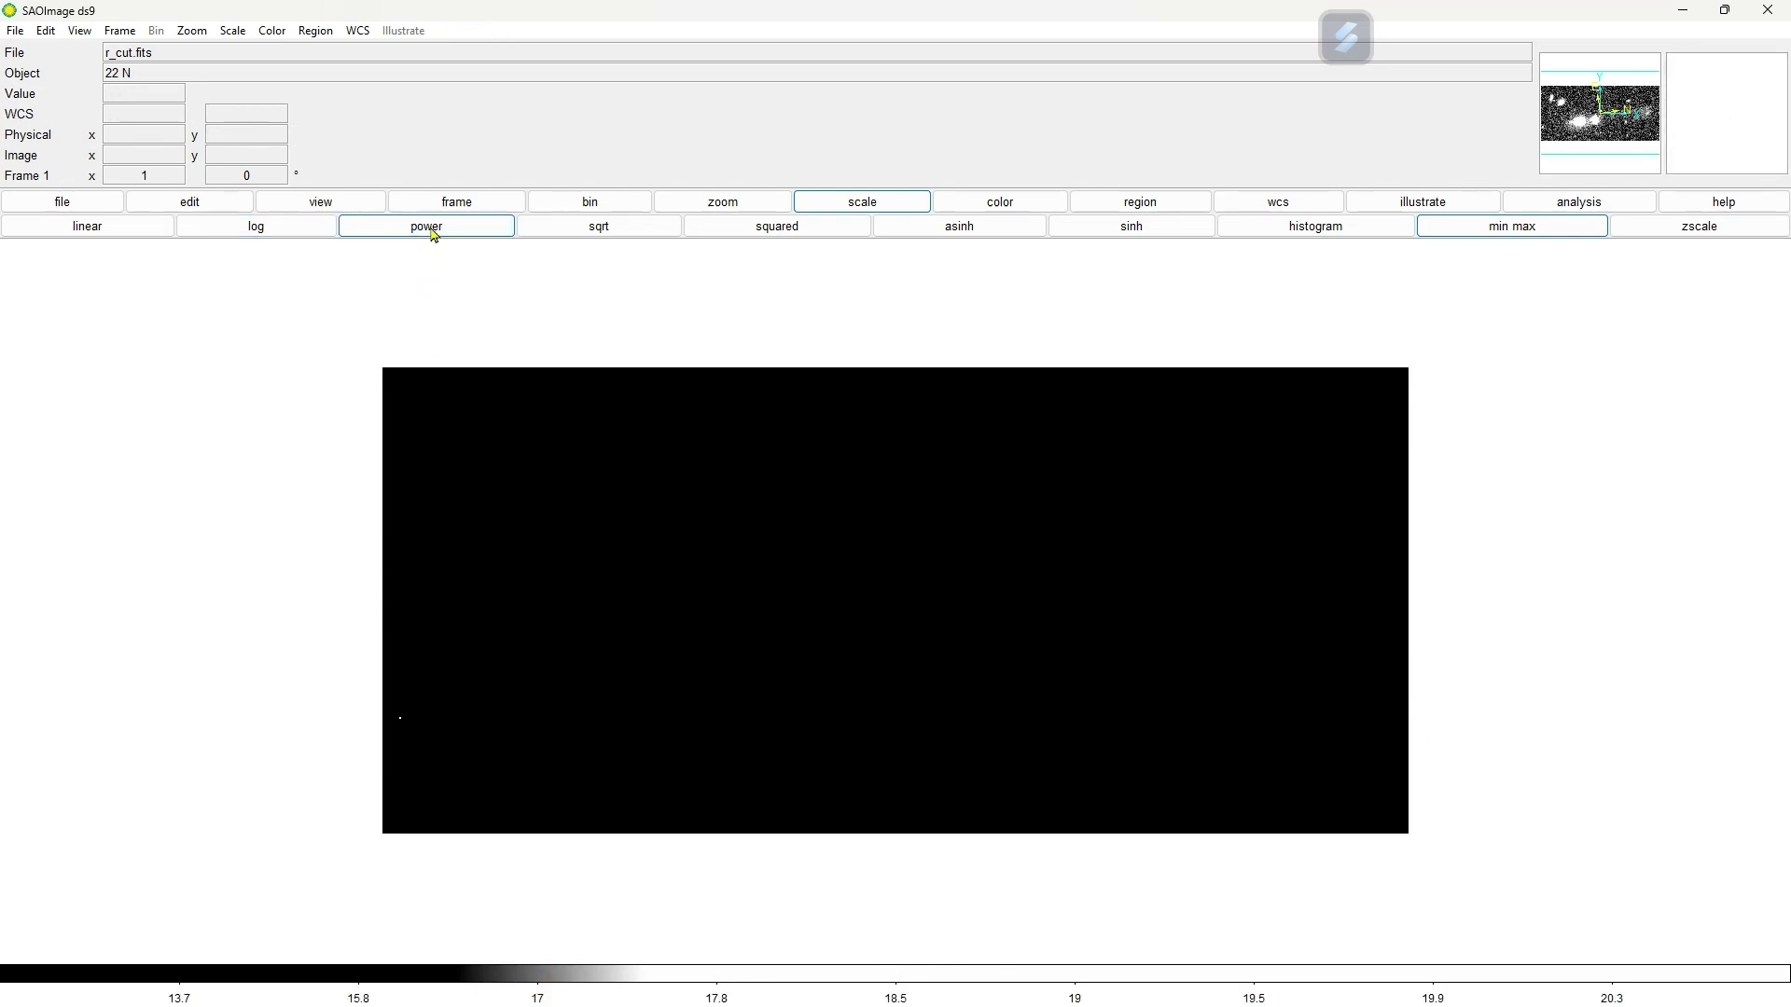
left_click(620, 232)
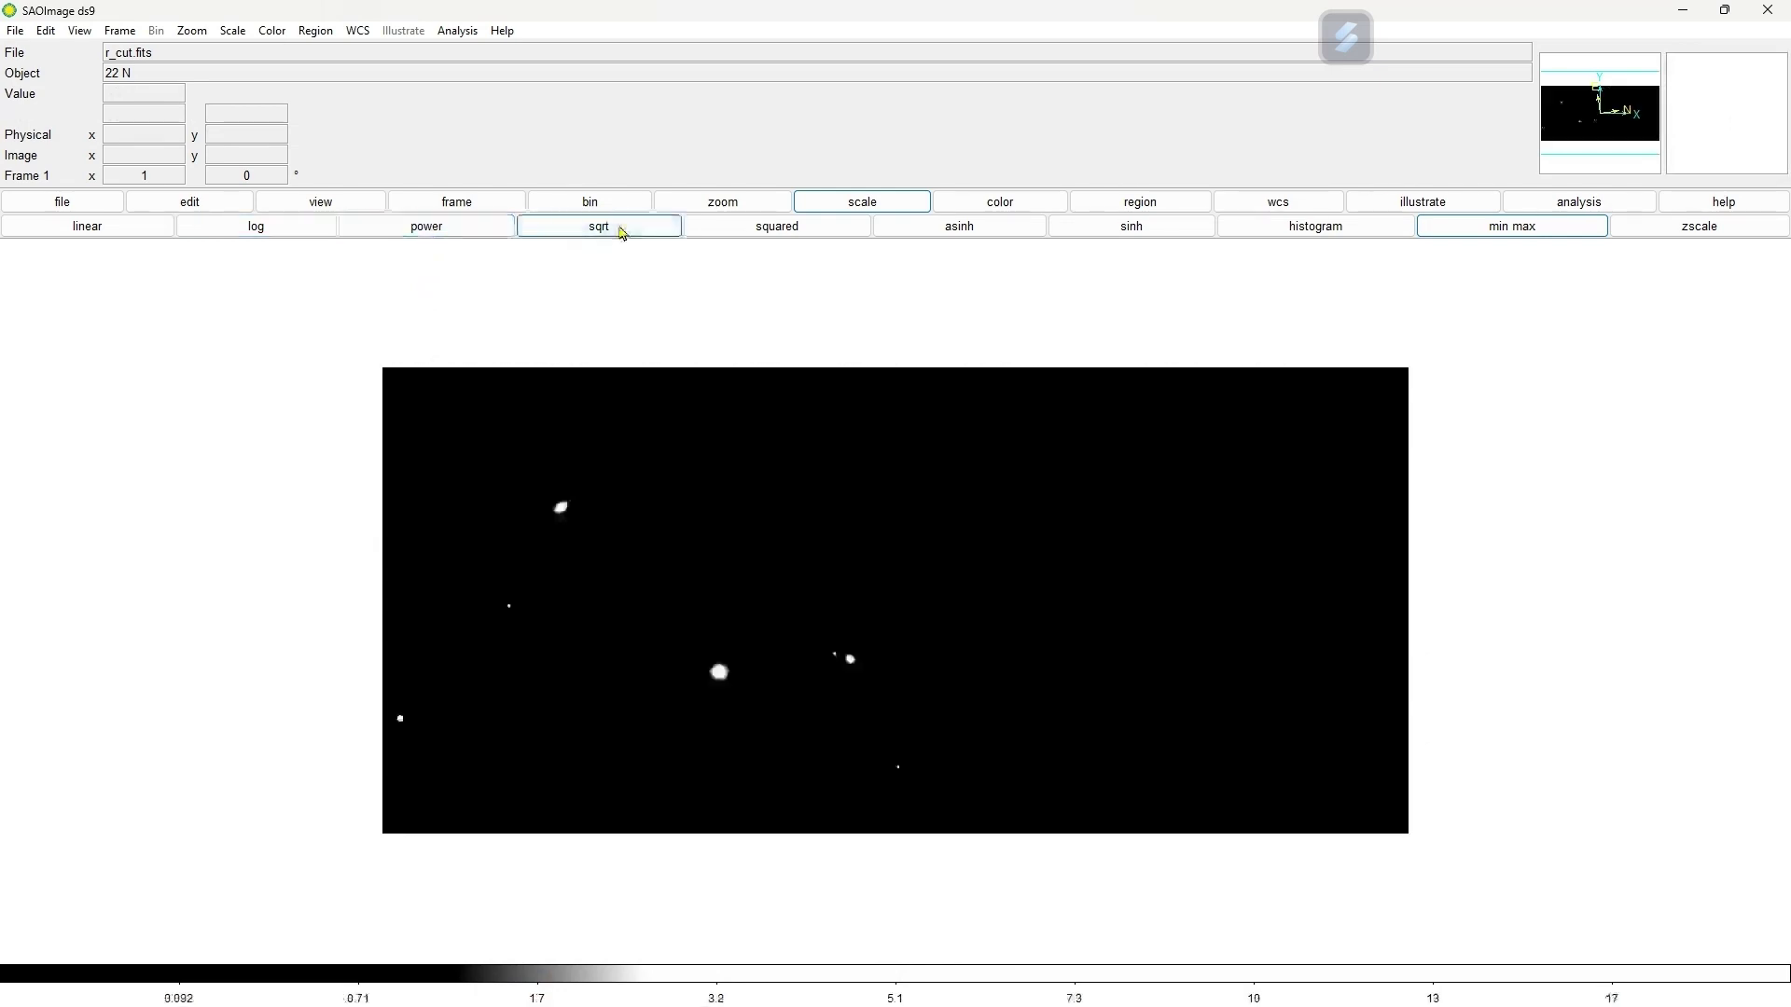
left_click(762, 236)
Try asinh, sinh and histogram stretches, raising the histogram contrast
left_click(948, 232)
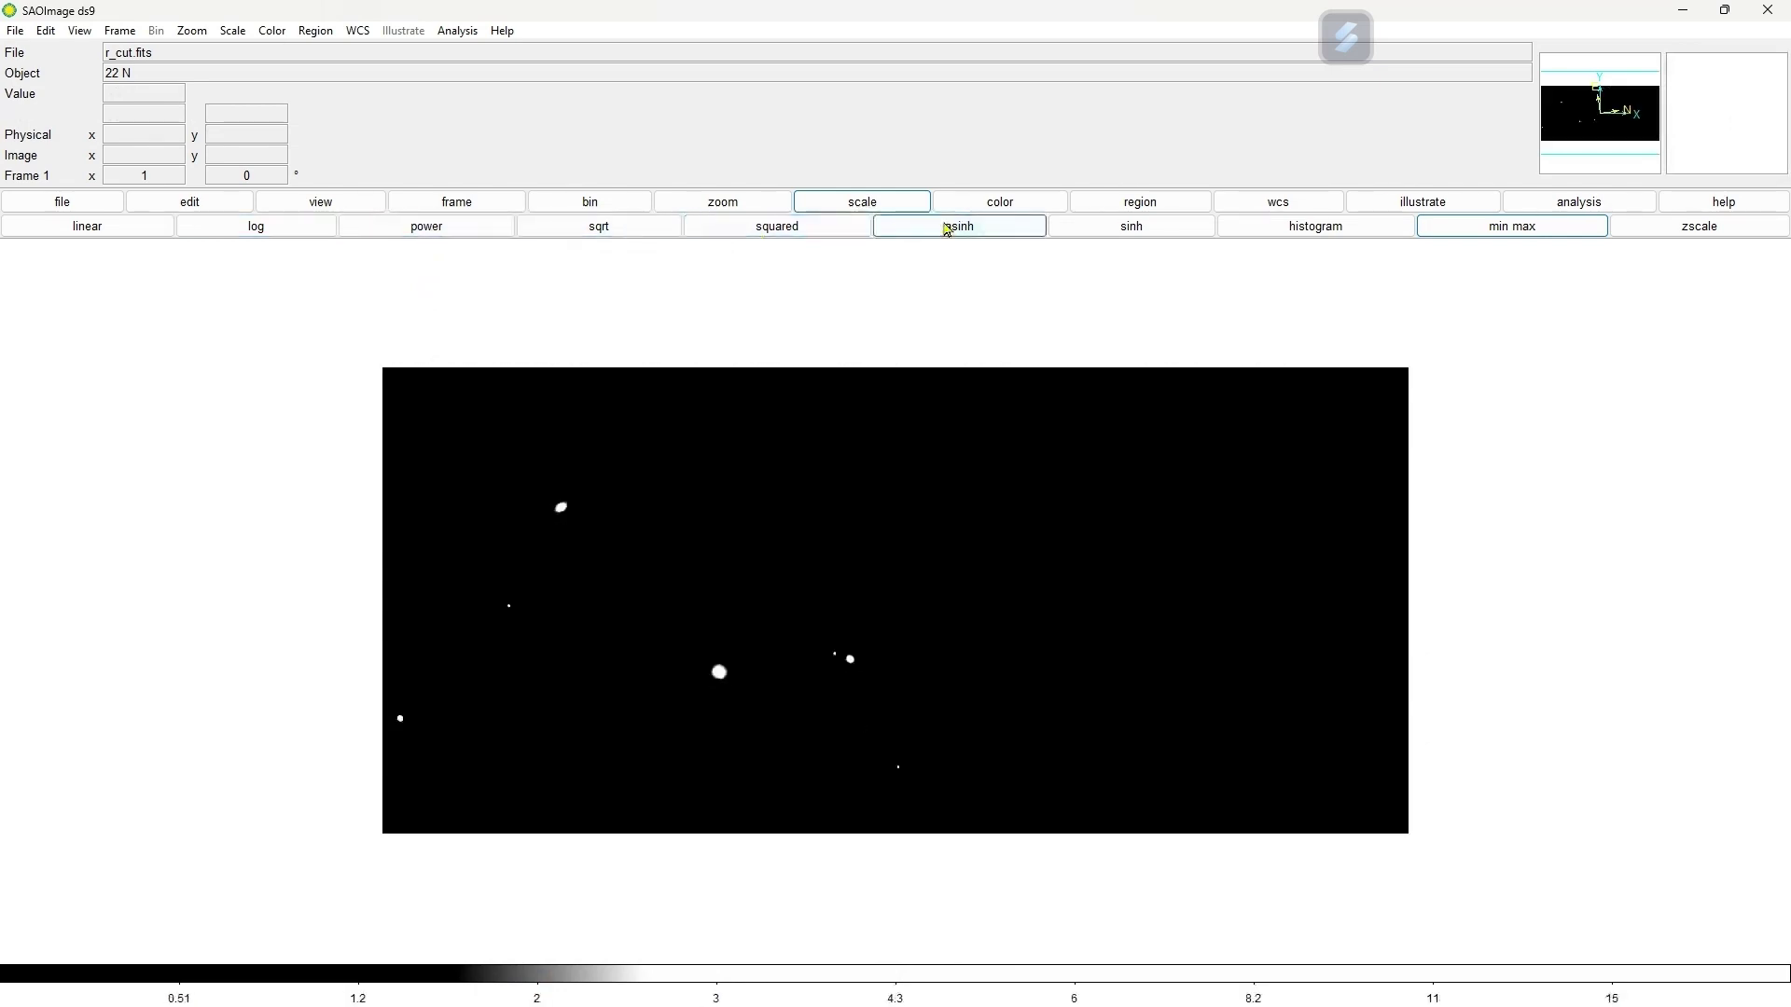
left_click(1136, 233)
left_click(1328, 233)
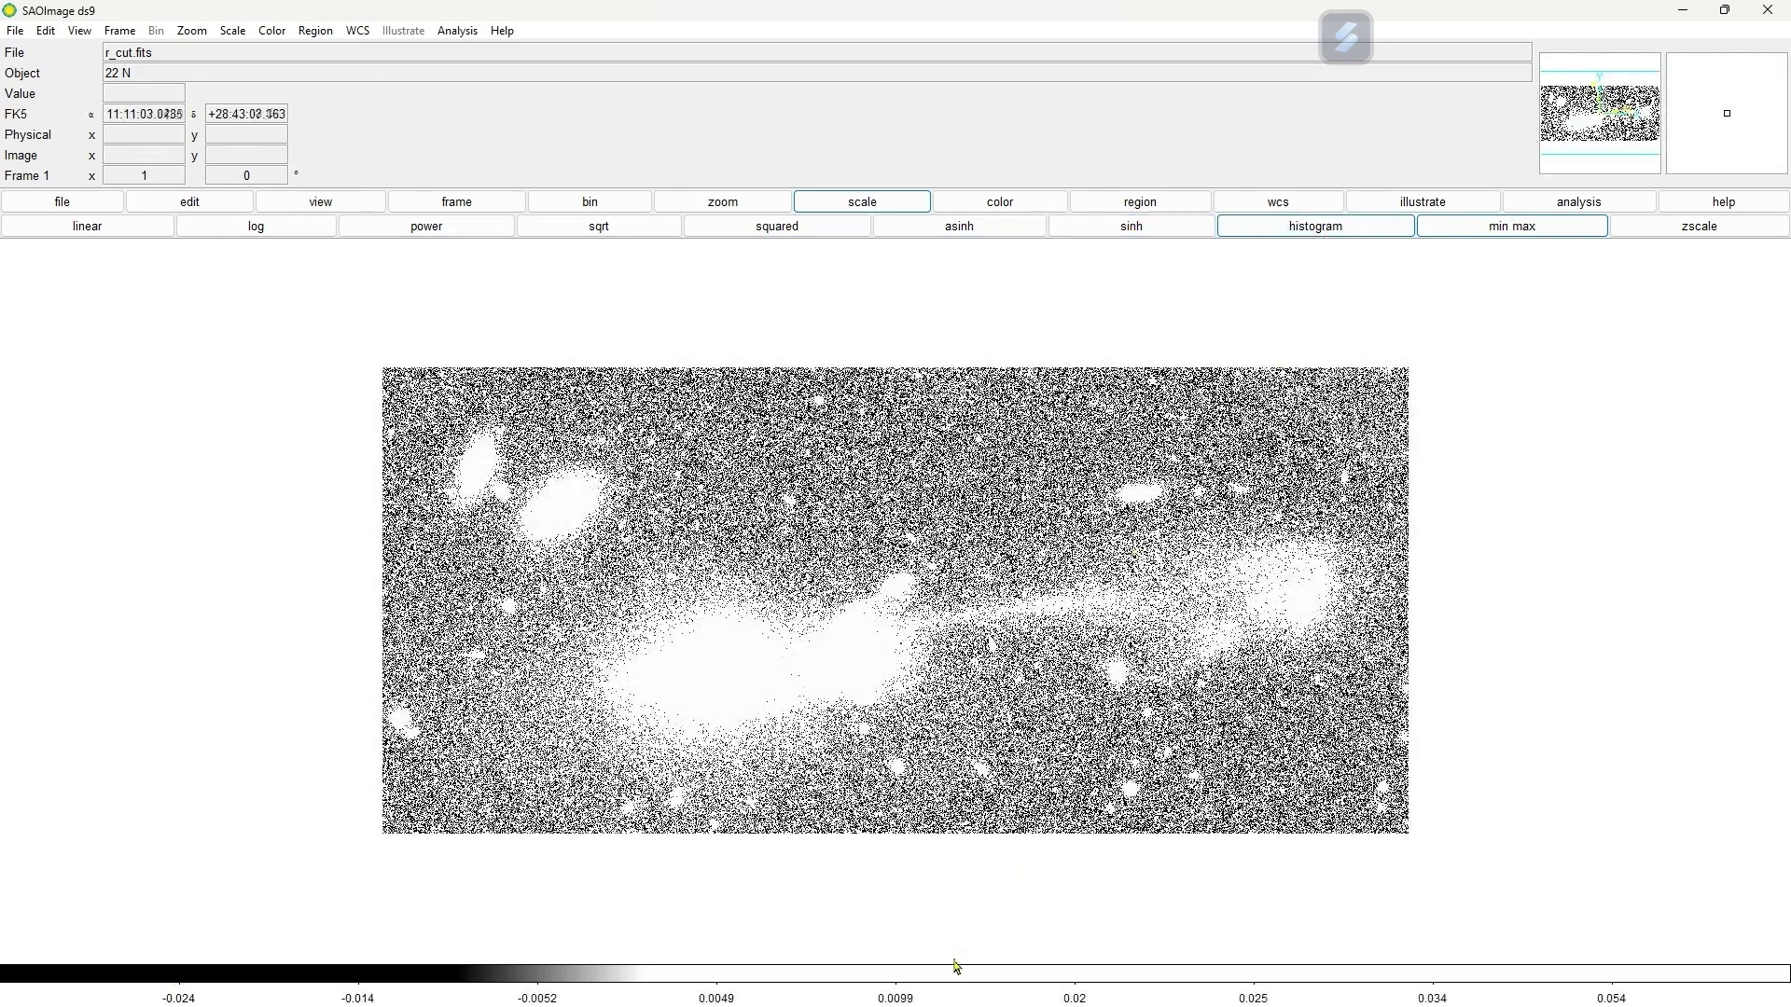
left_click_drag(955, 970, 1381, 989)
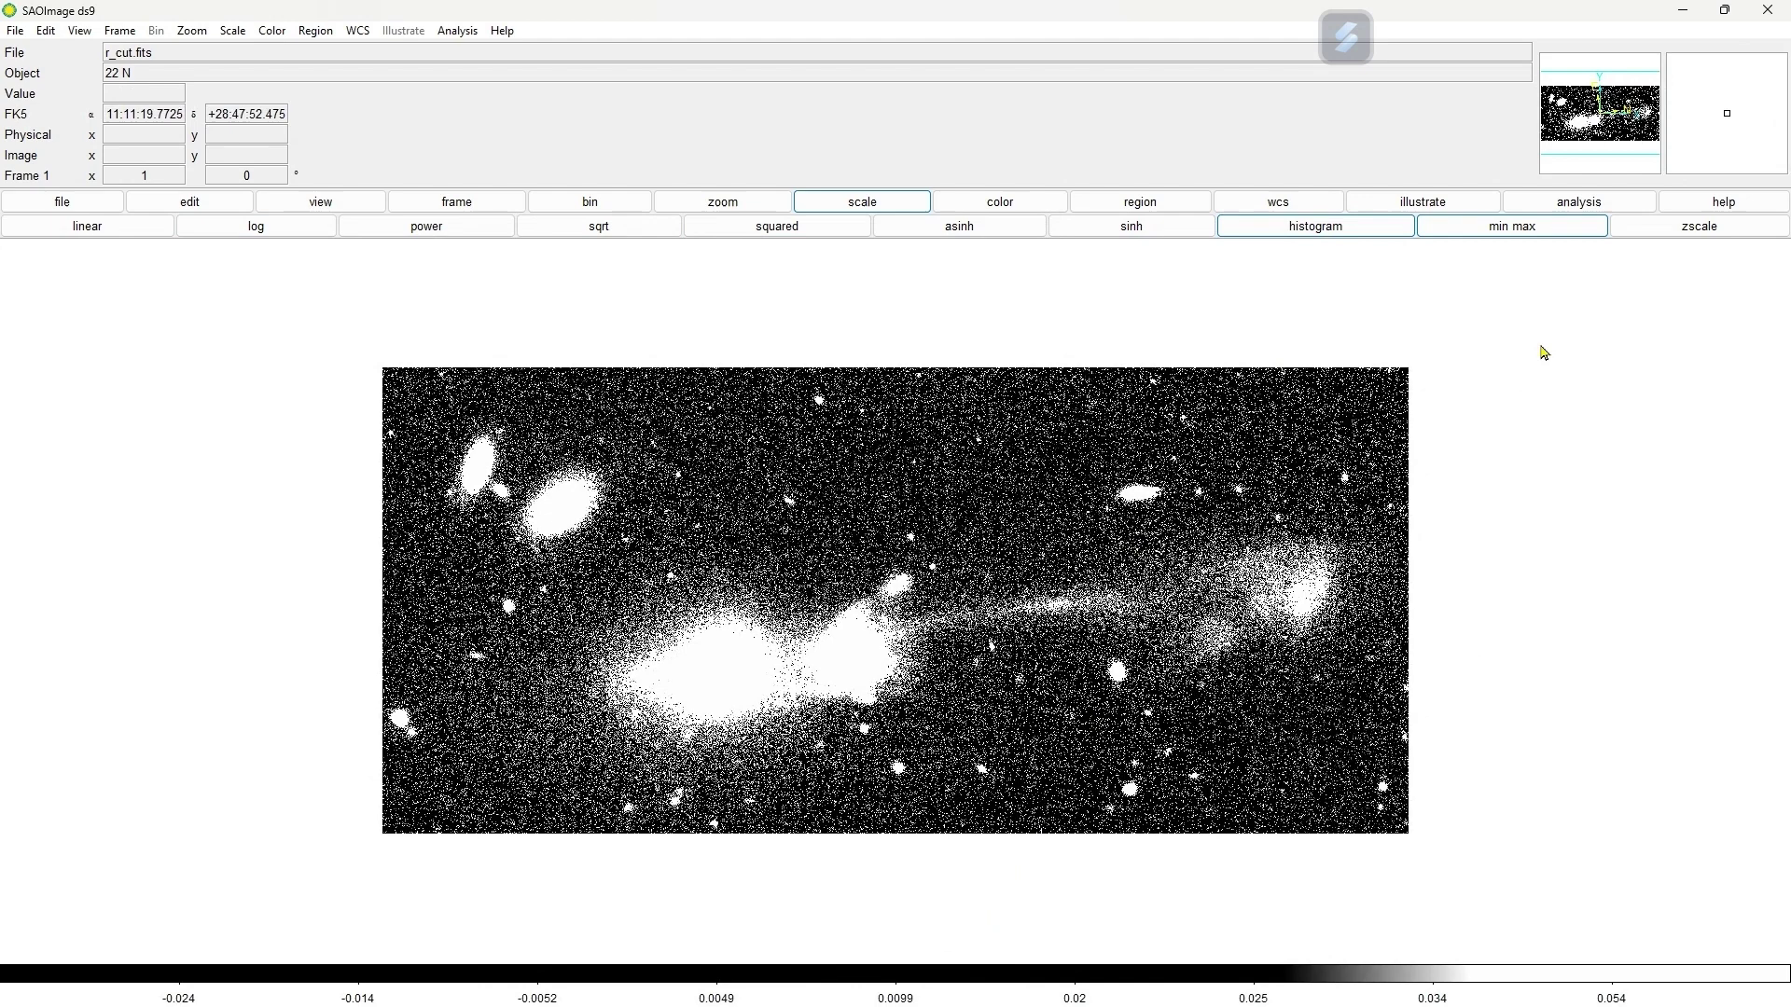
Set zscale limits and settle on a linear stretch after rechecking log and histogram
left_click(1679, 225)
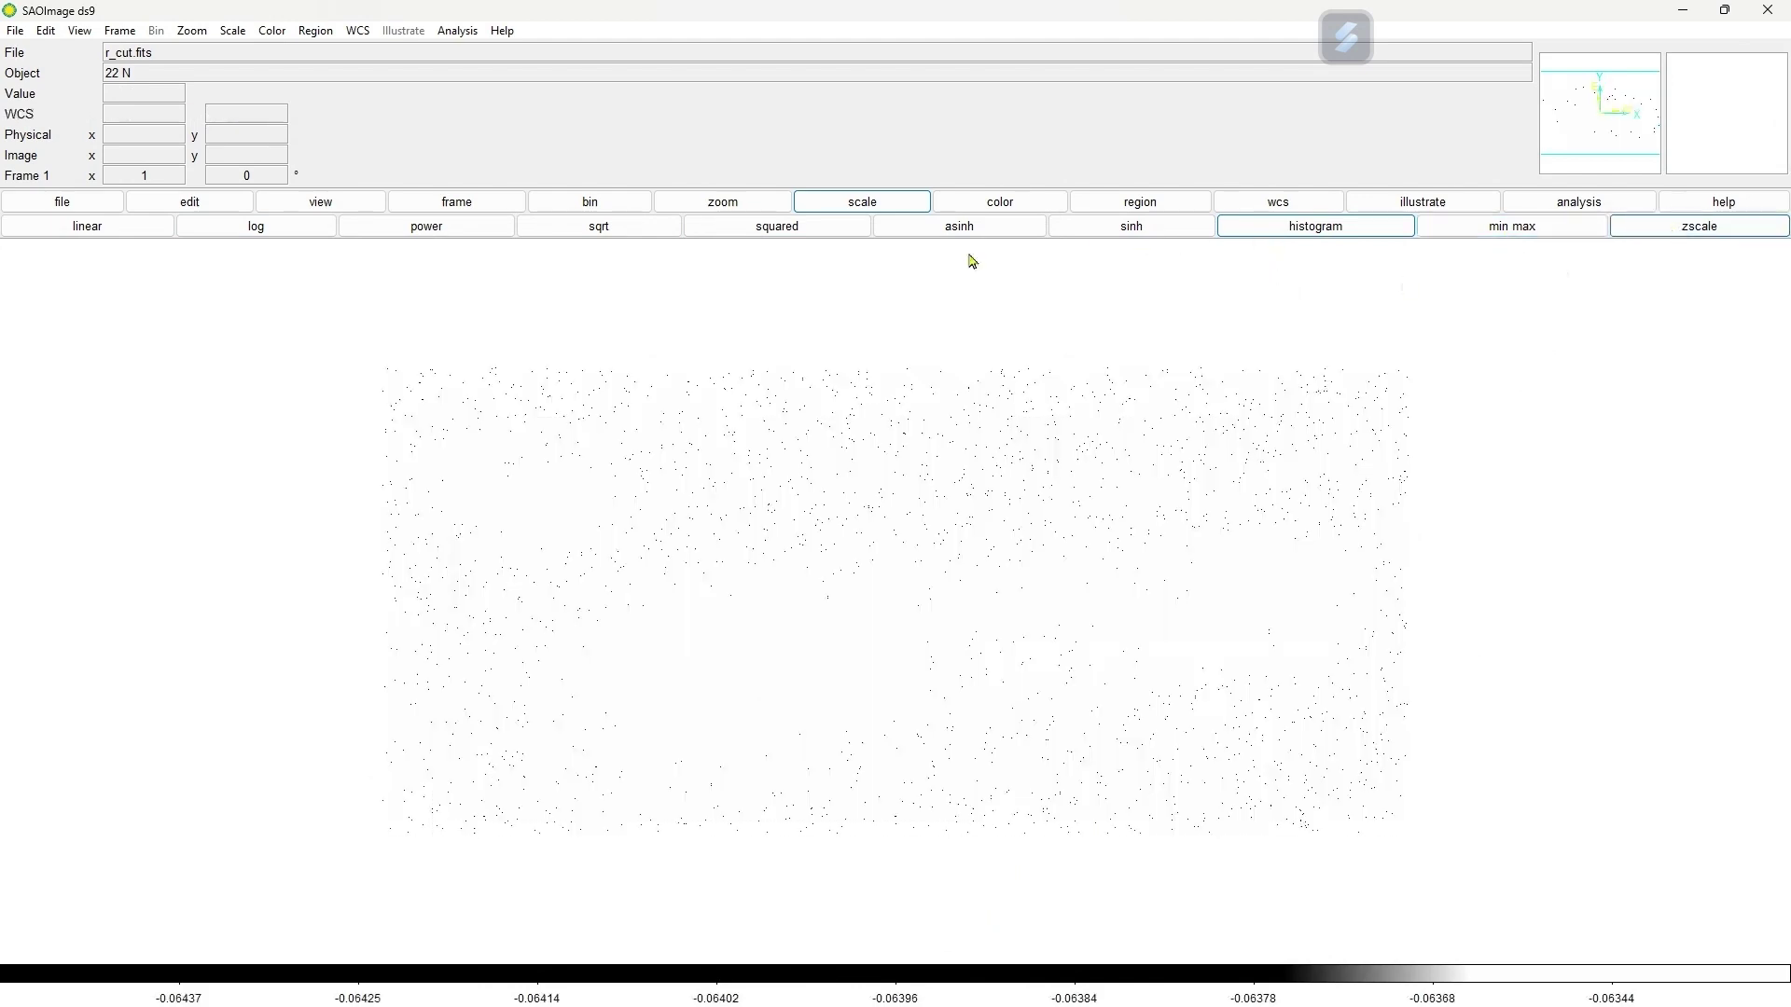
left_click(305, 238)
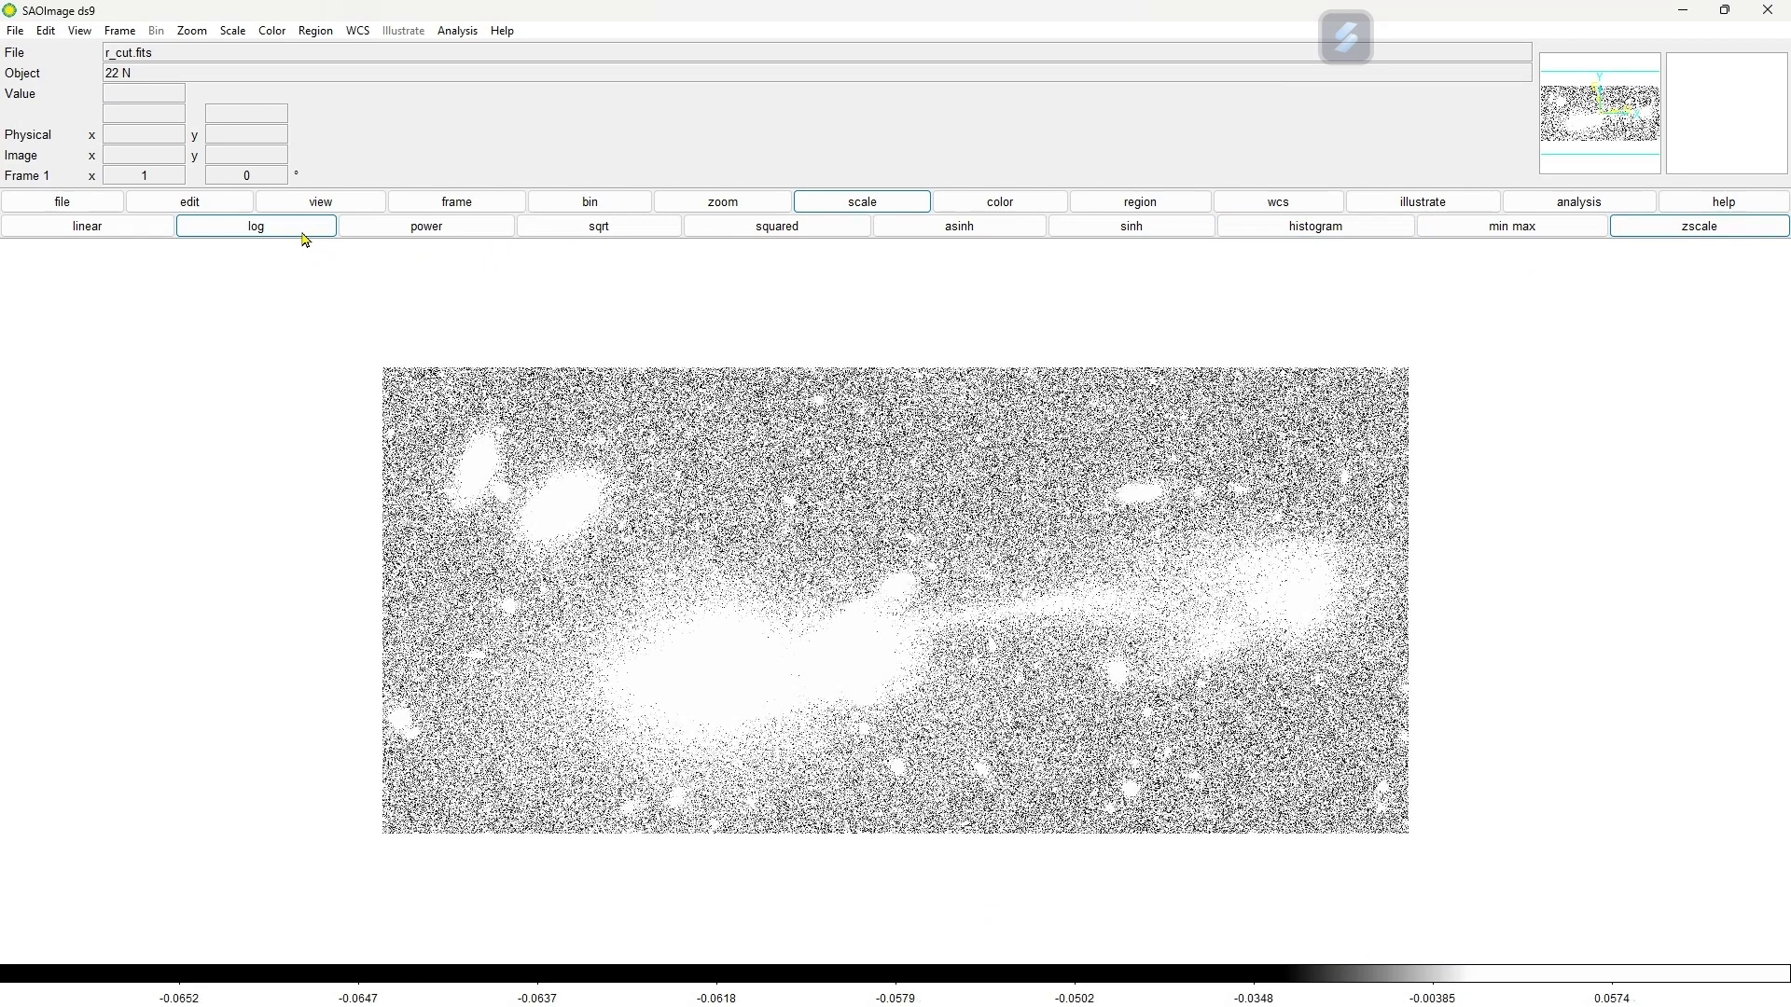
left_click(1349, 230)
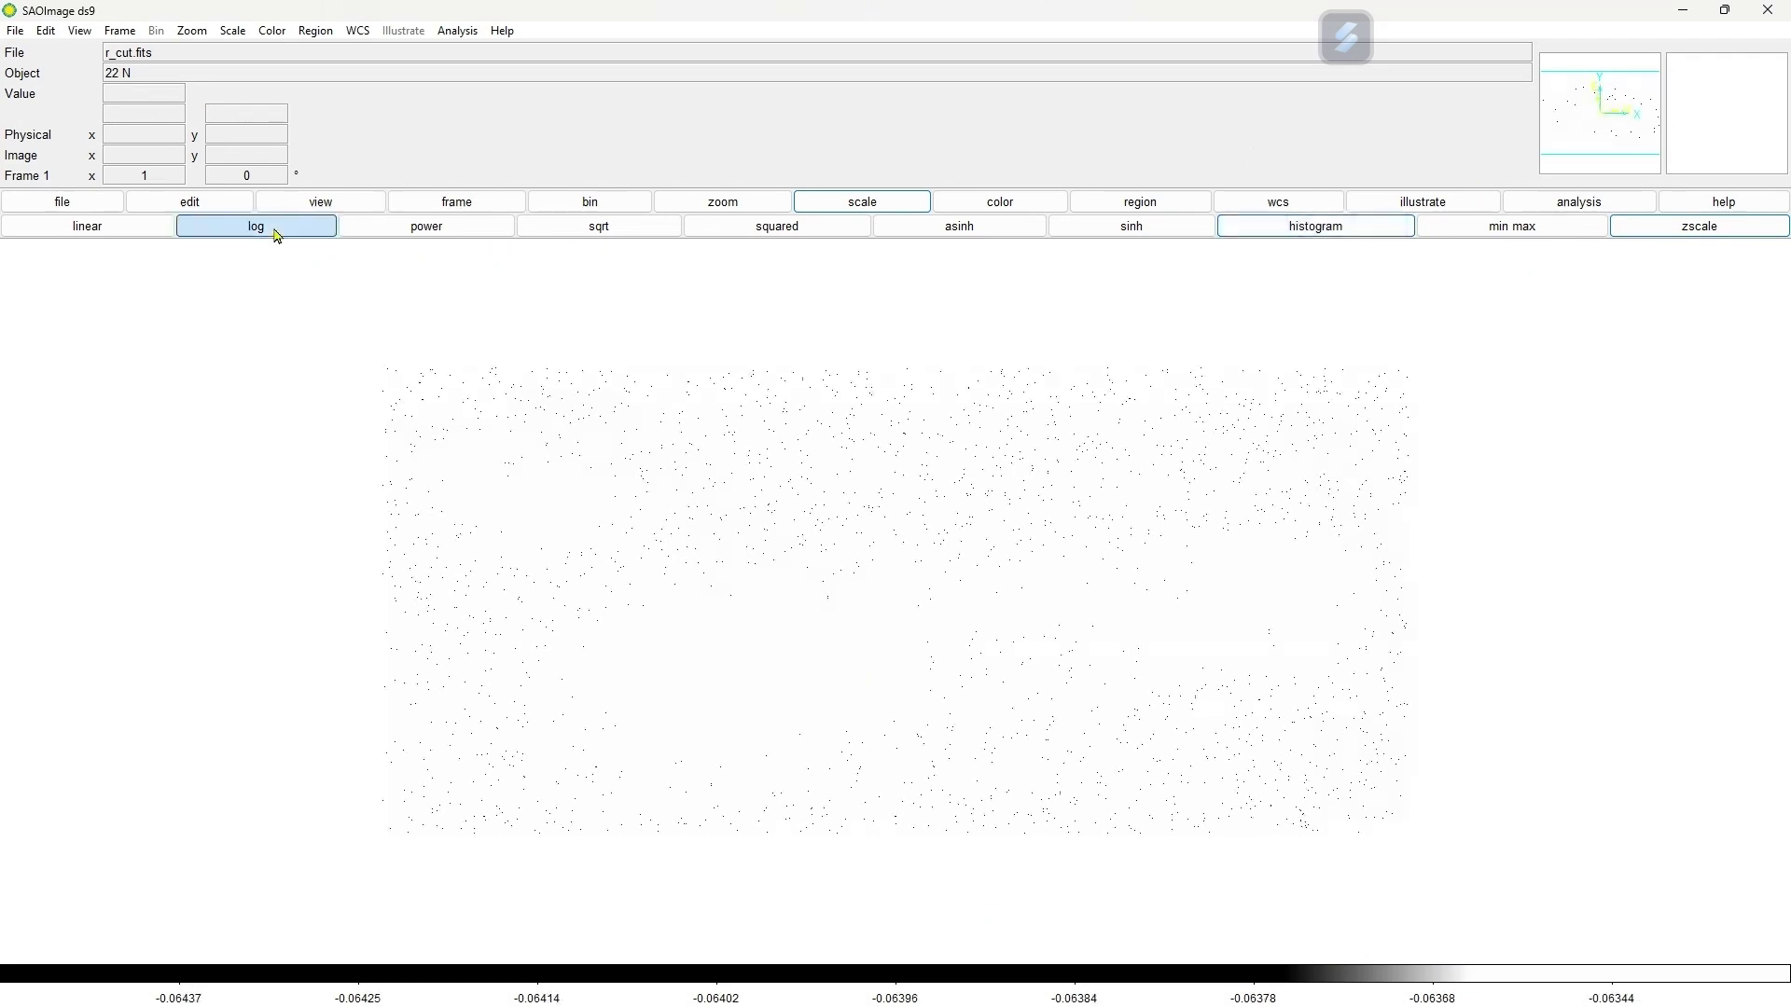
left_click(278, 236)
left_click(157, 234)
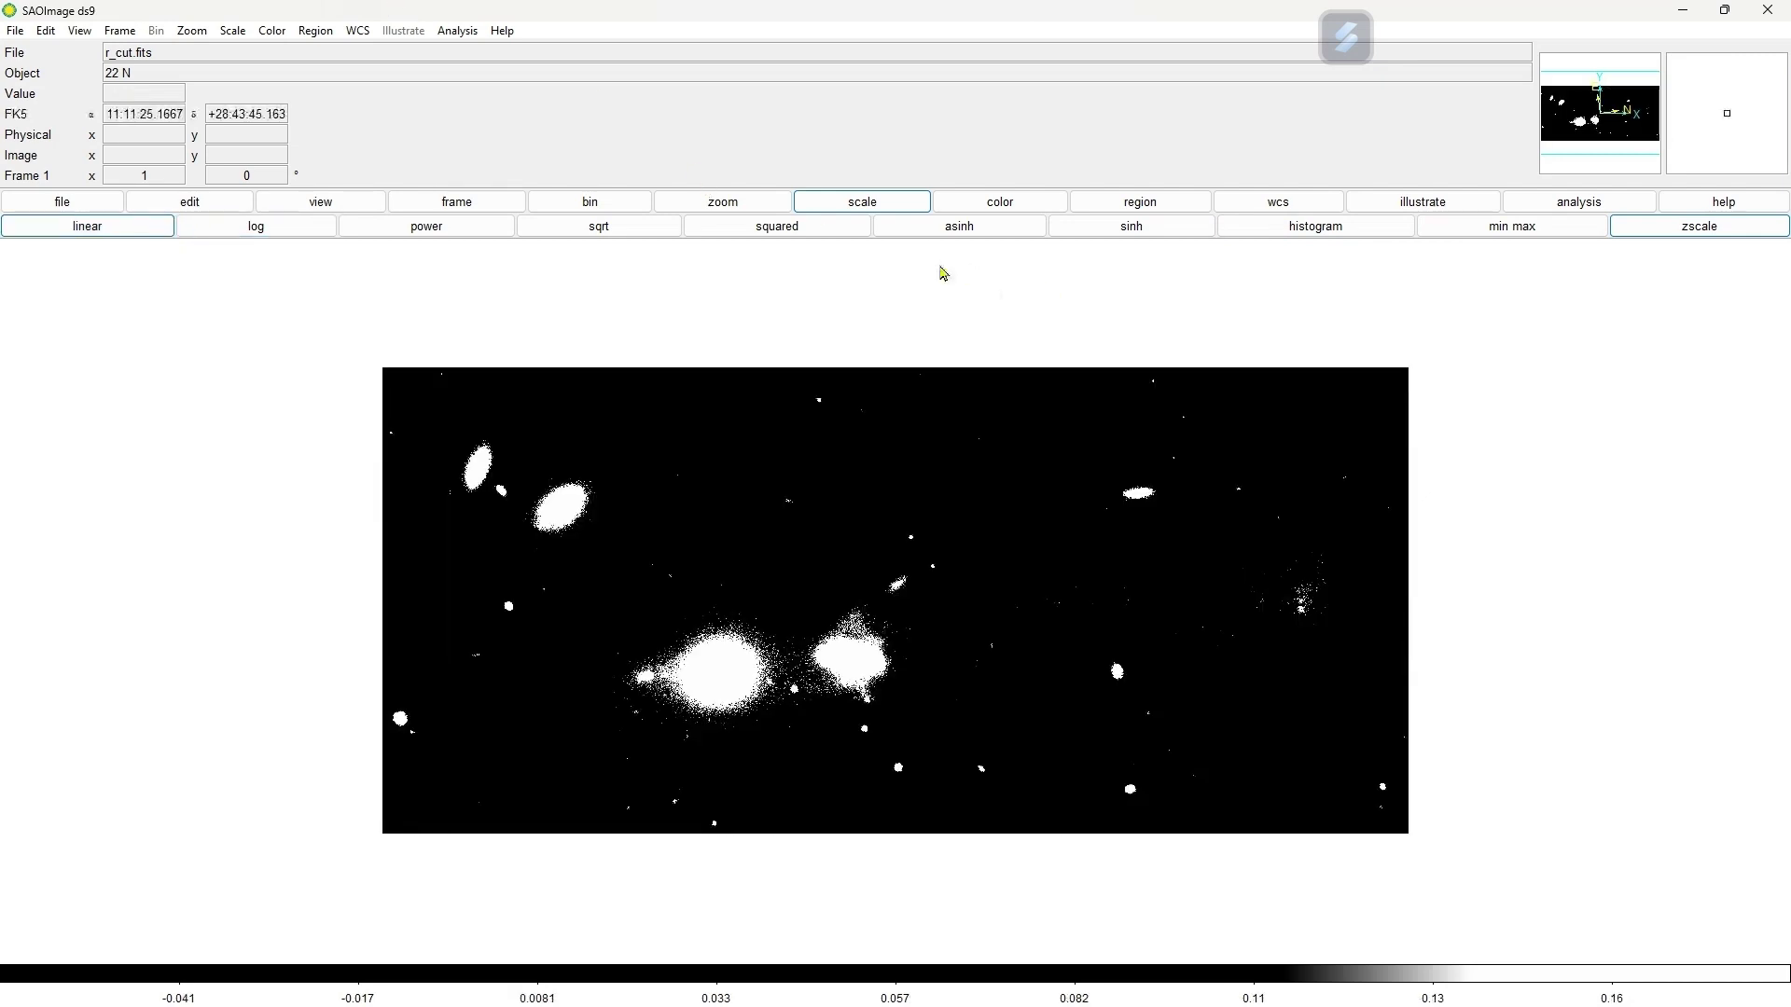
Try the a, b, bb, he, i8 and aips0 colour maps
left_click(1004, 207)
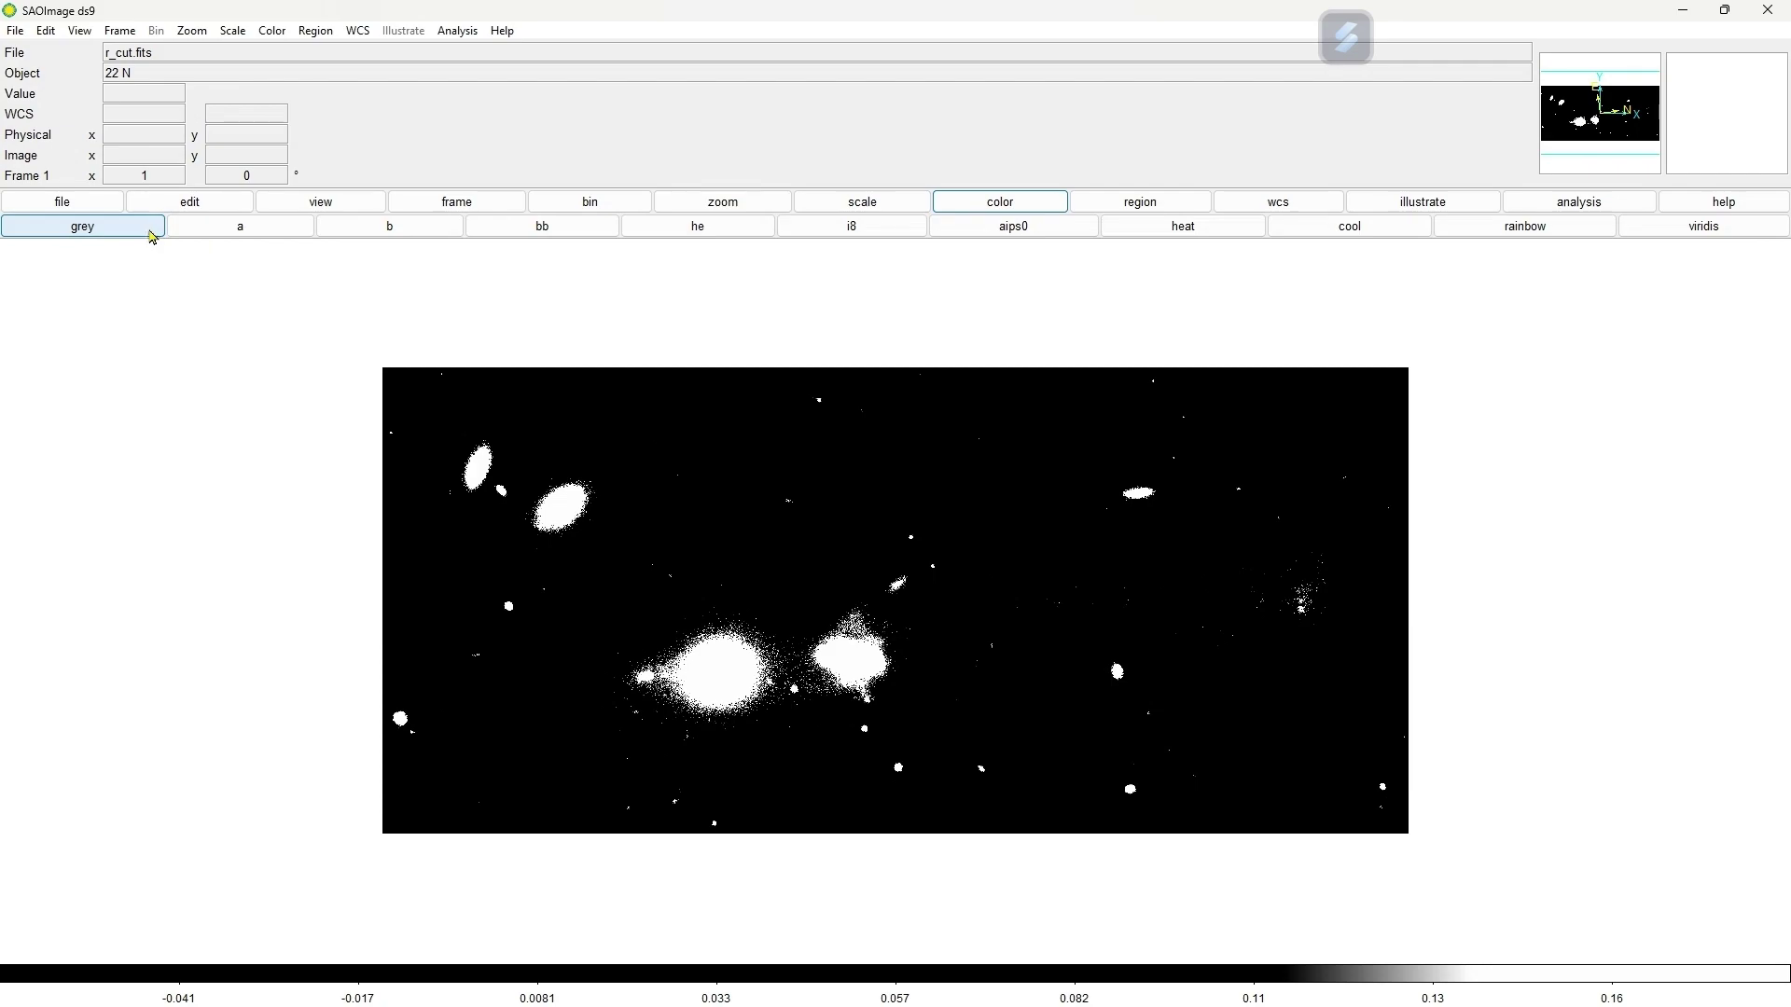
left_click(221, 230)
left_click(455, 230)
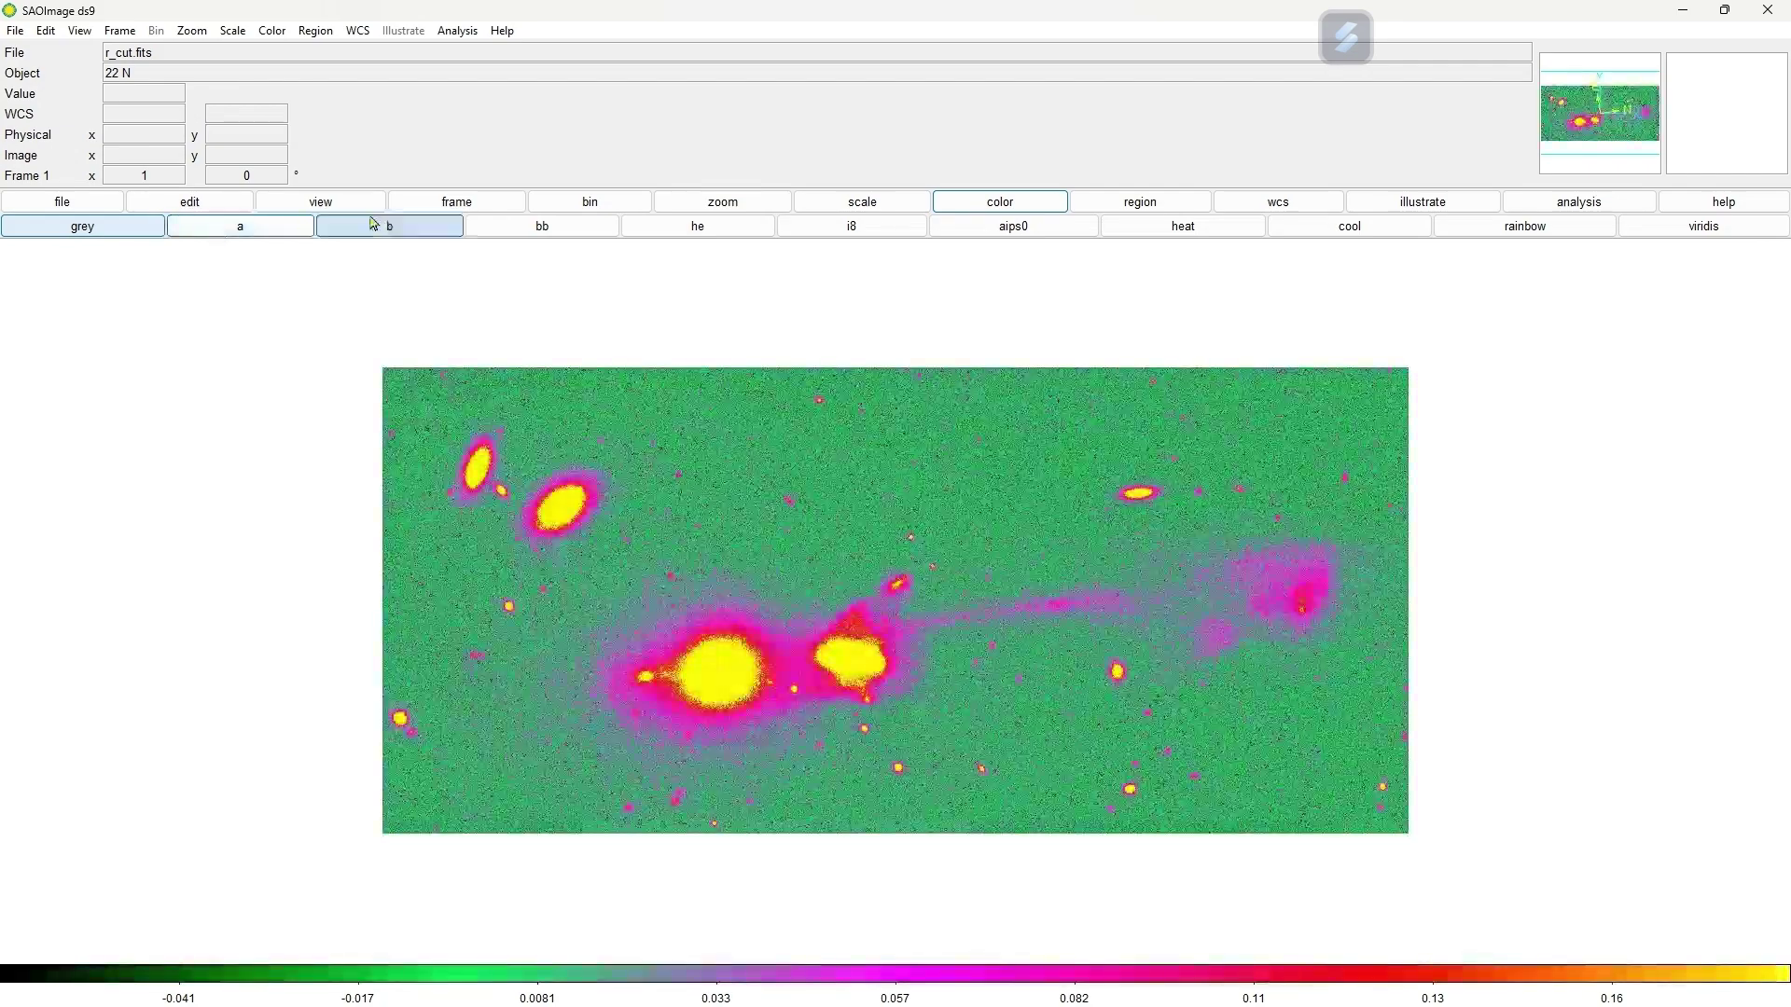
left_click(529, 229)
left_click(686, 227)
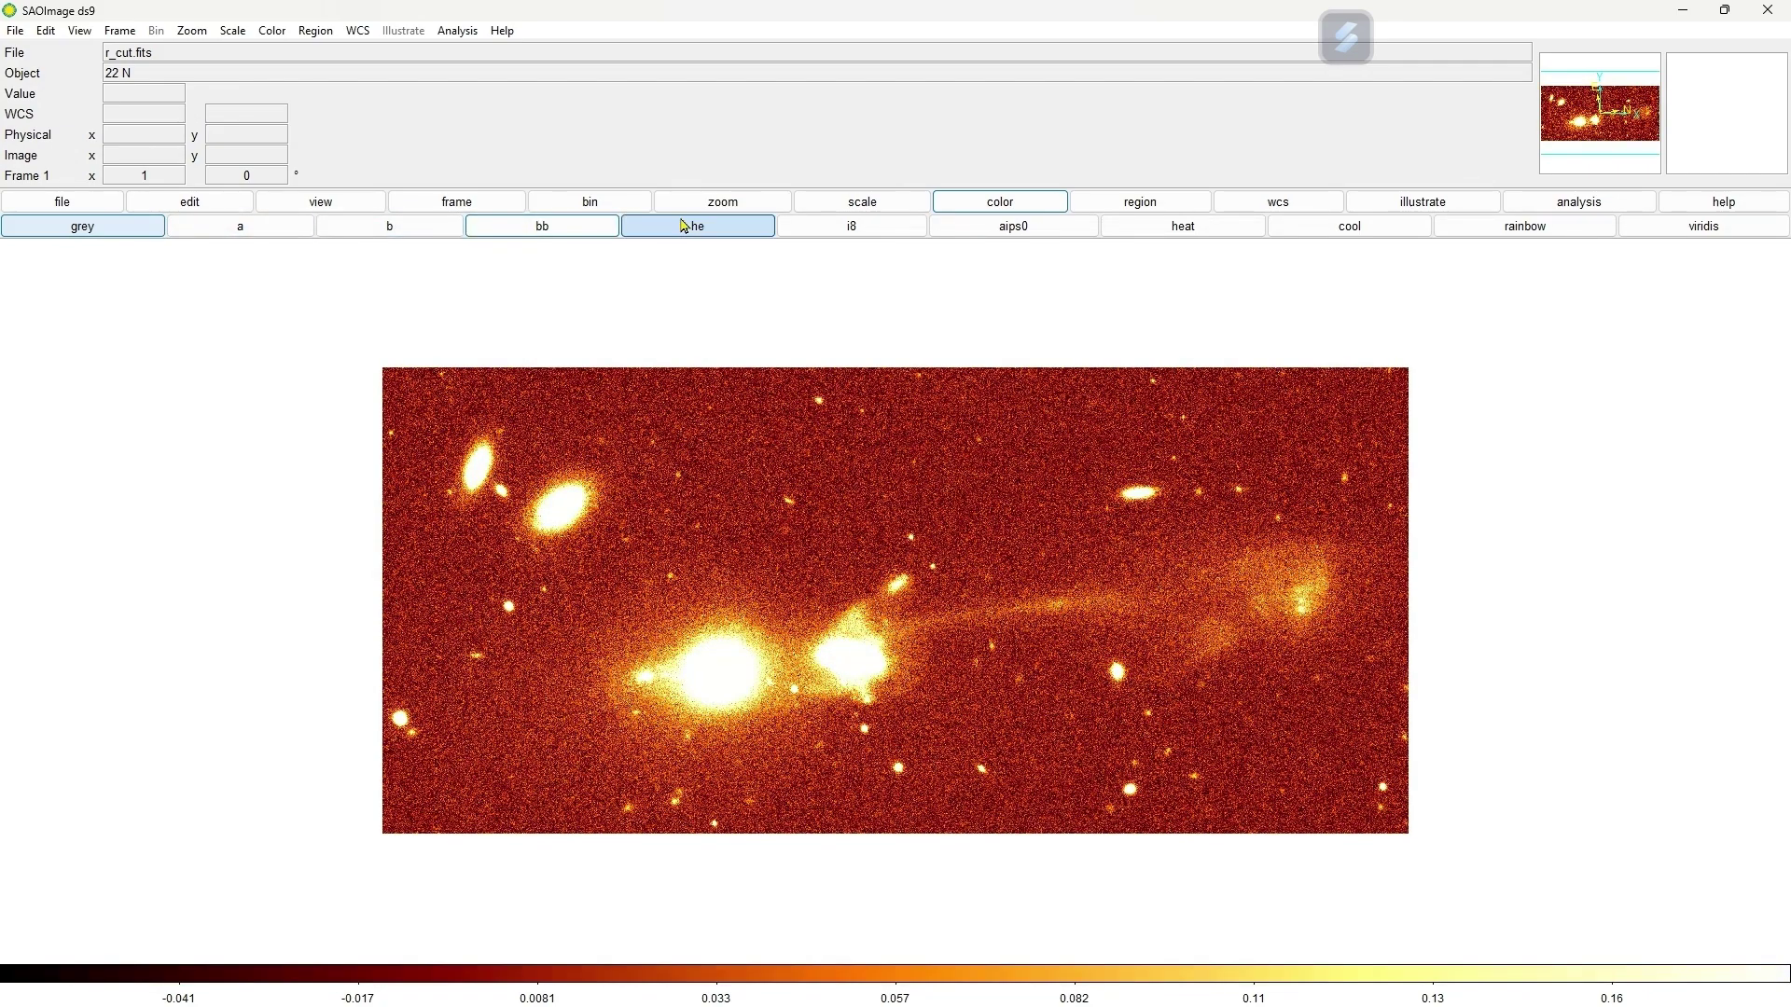
left_click(844, 228)
left_click(977, 229)
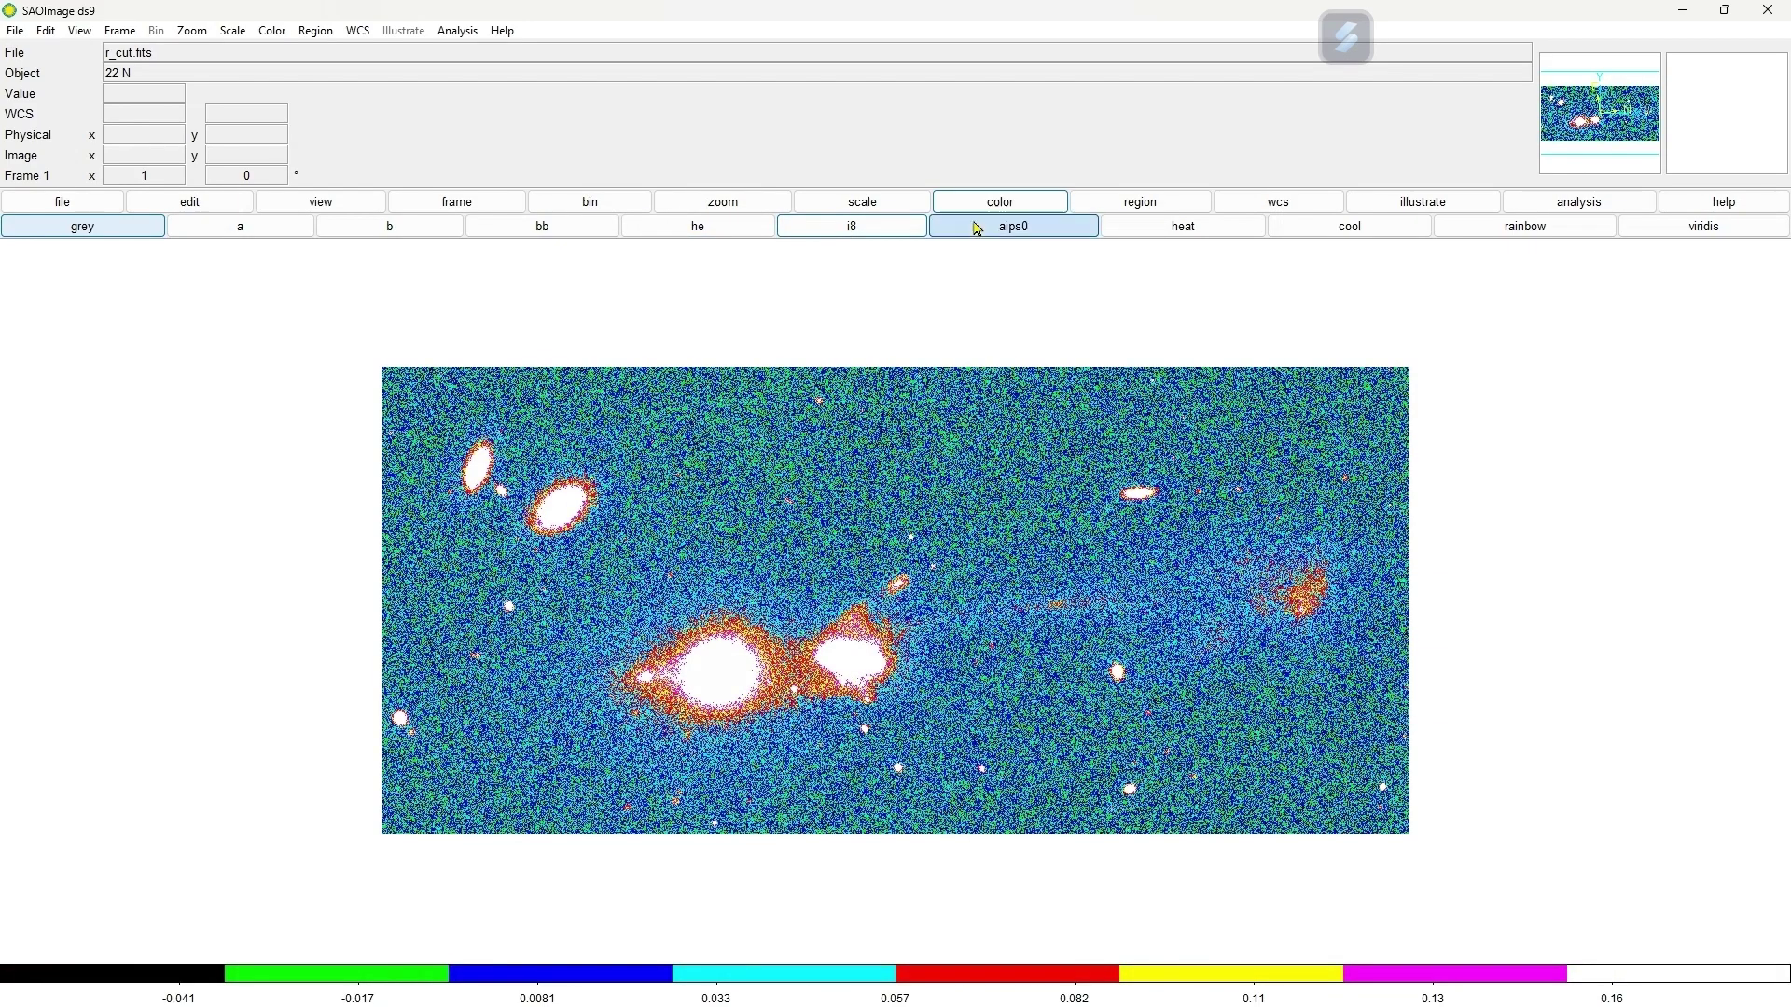
Compare heat, cool, rainbow and viridis, then apply 'a' stretched for yellow sources on black
left_click(1188, 233)
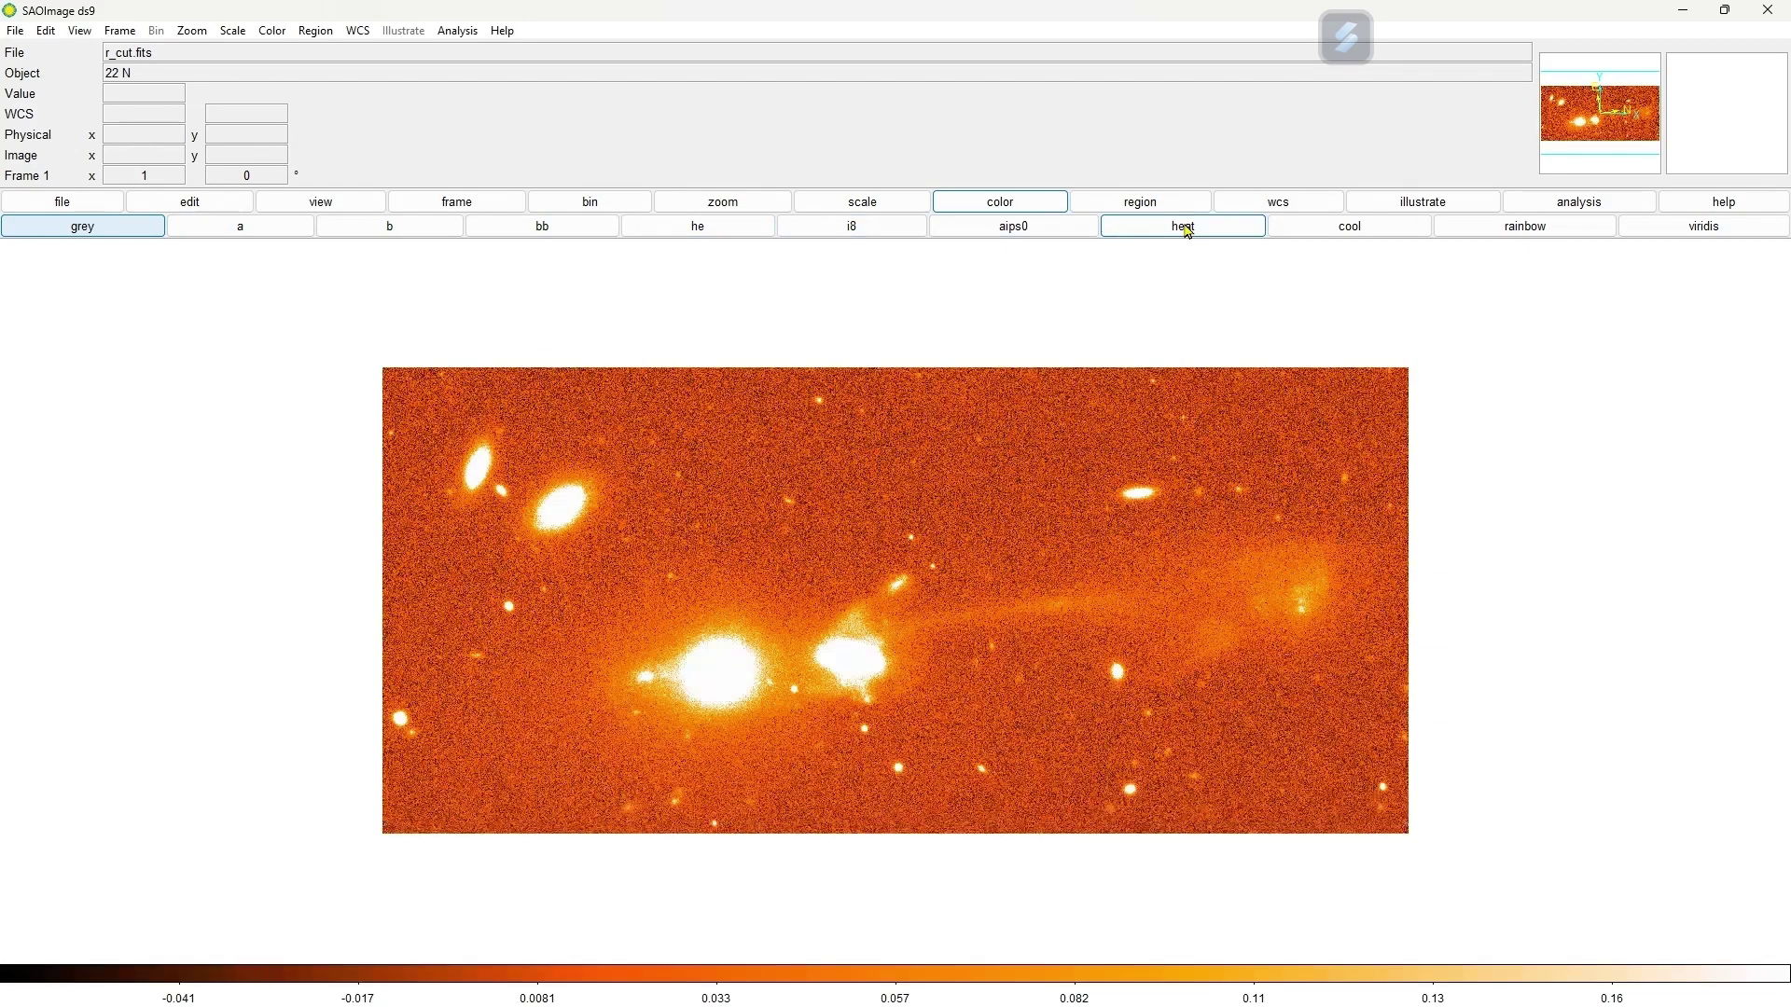
left_click(1389, 235)
left_click(1506, 235)
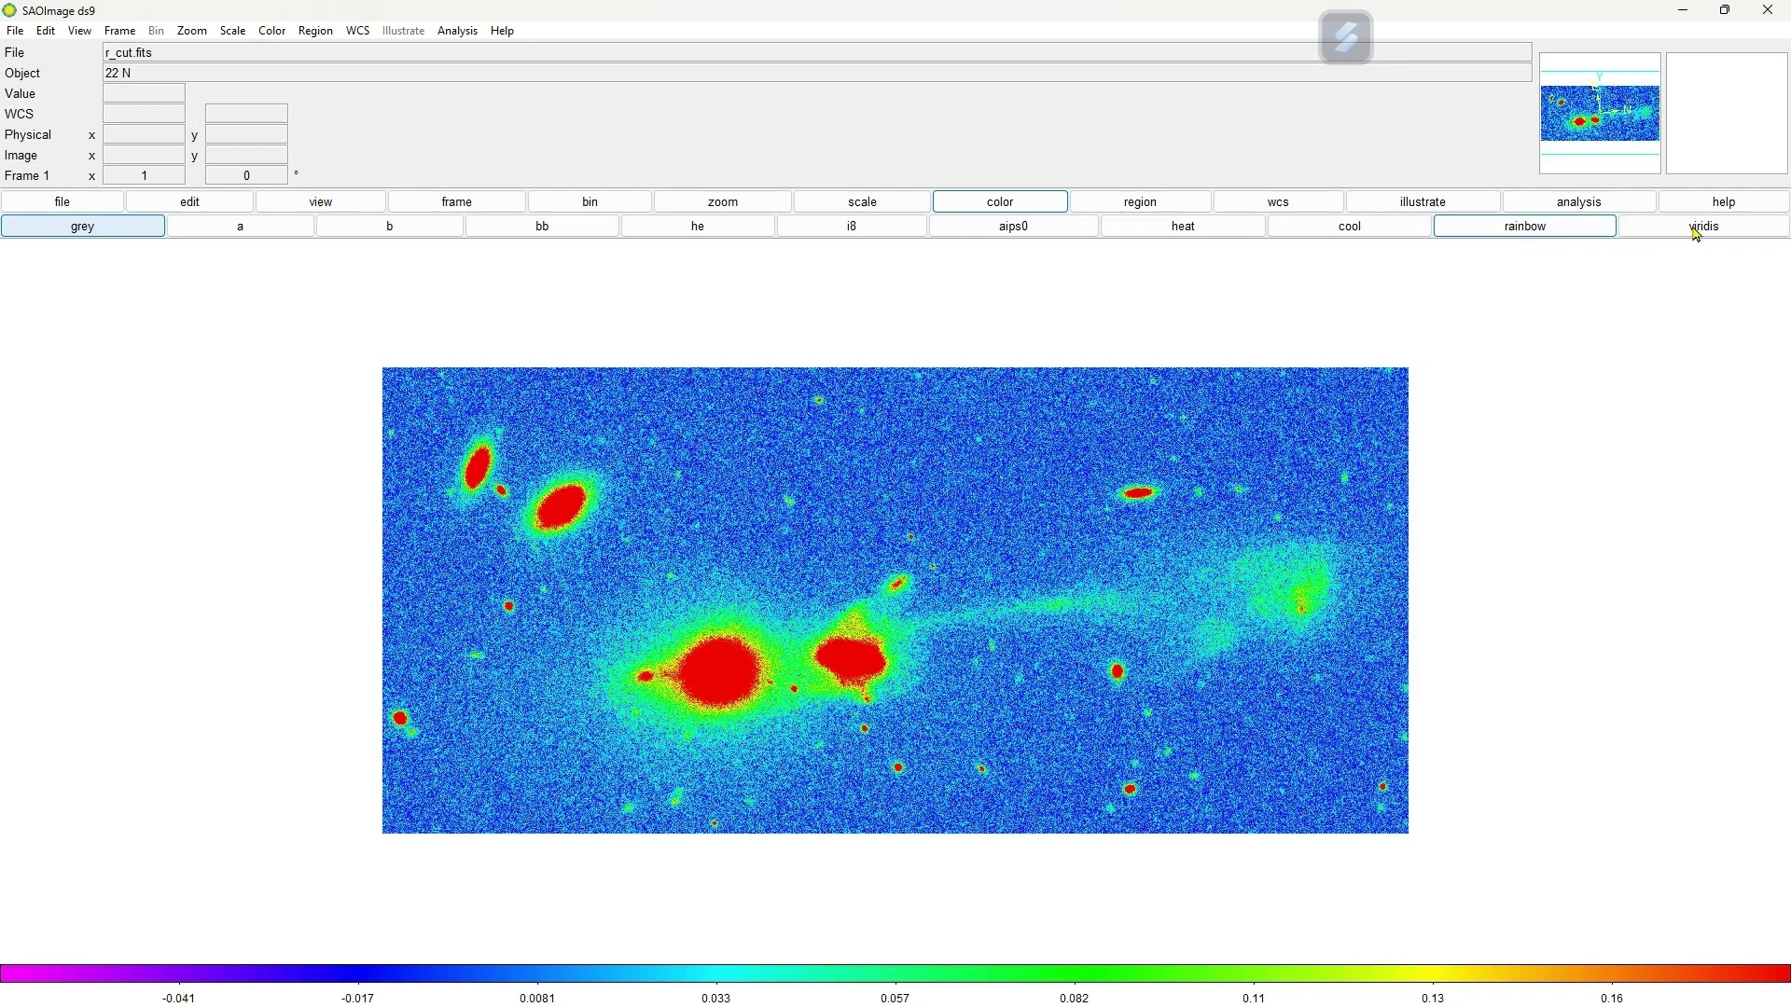
left_click(1698, 233)
left_click(1513, 240)
left_click(273, 240)
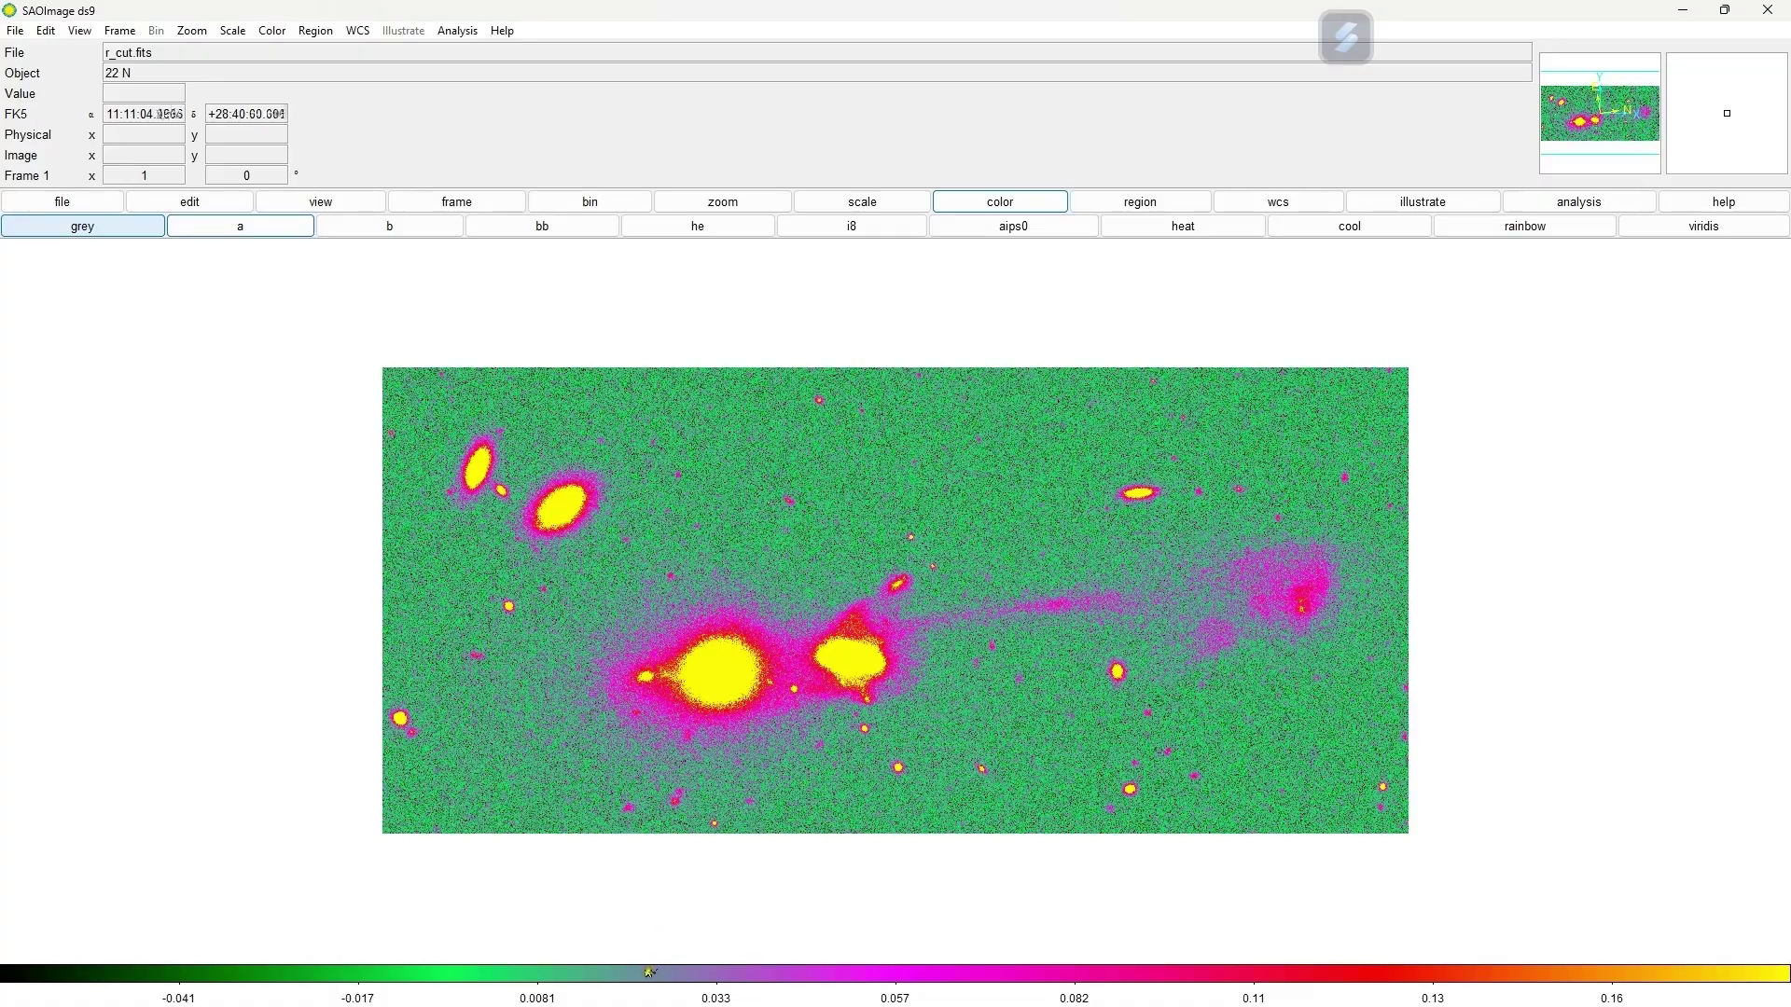
left_click_drag(650, 973, 832, 968)
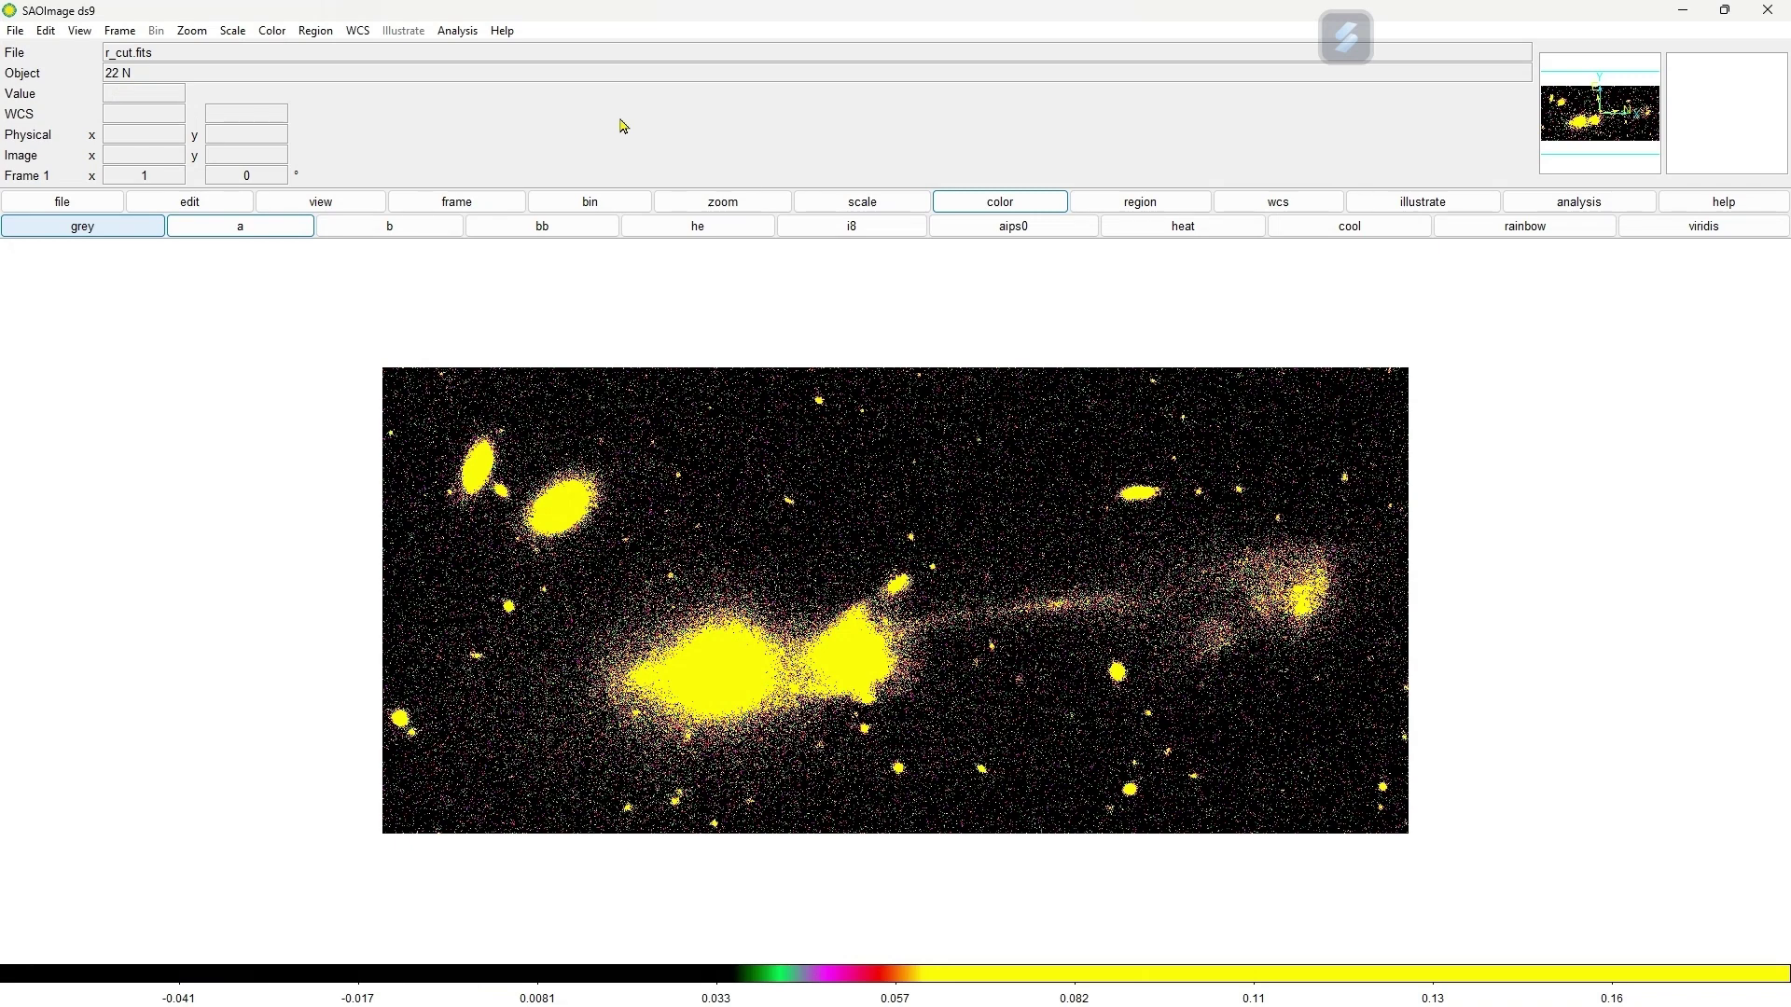
Try zoom fit, then zoom levels 1/4, 1/2, 1, 2 and 4
left_click(723, 205)
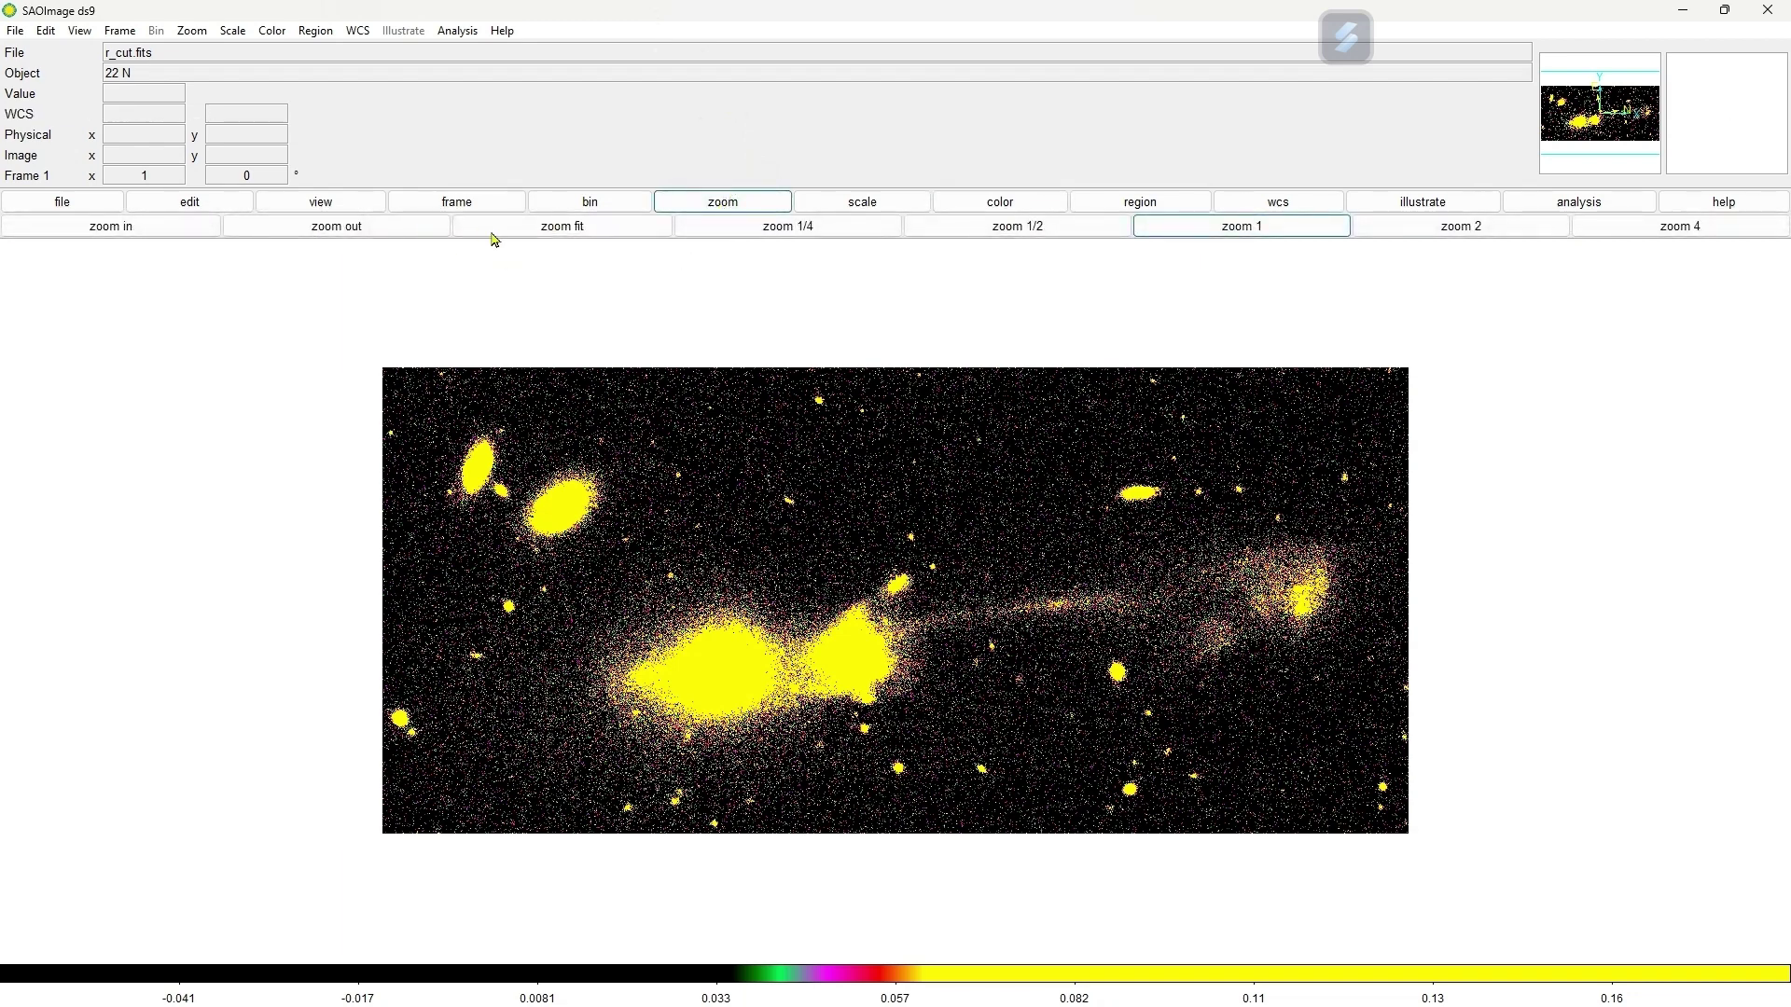
left_click(572, 229)
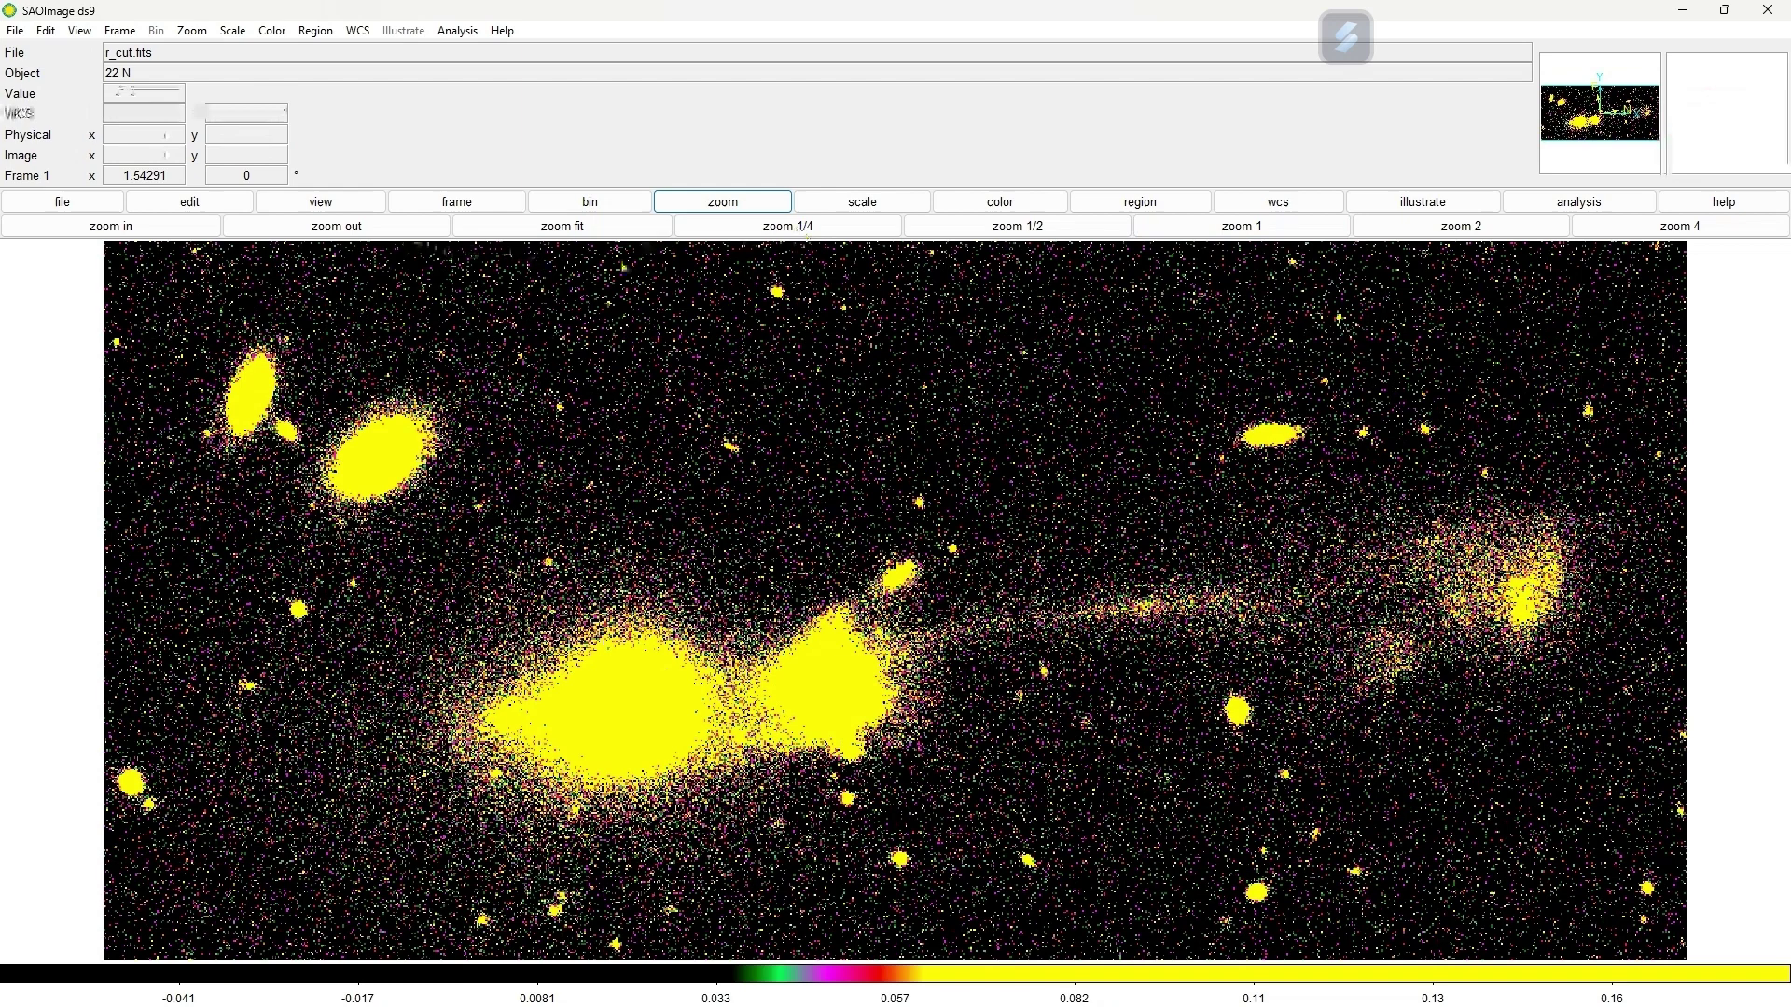
left_click(817, 230)
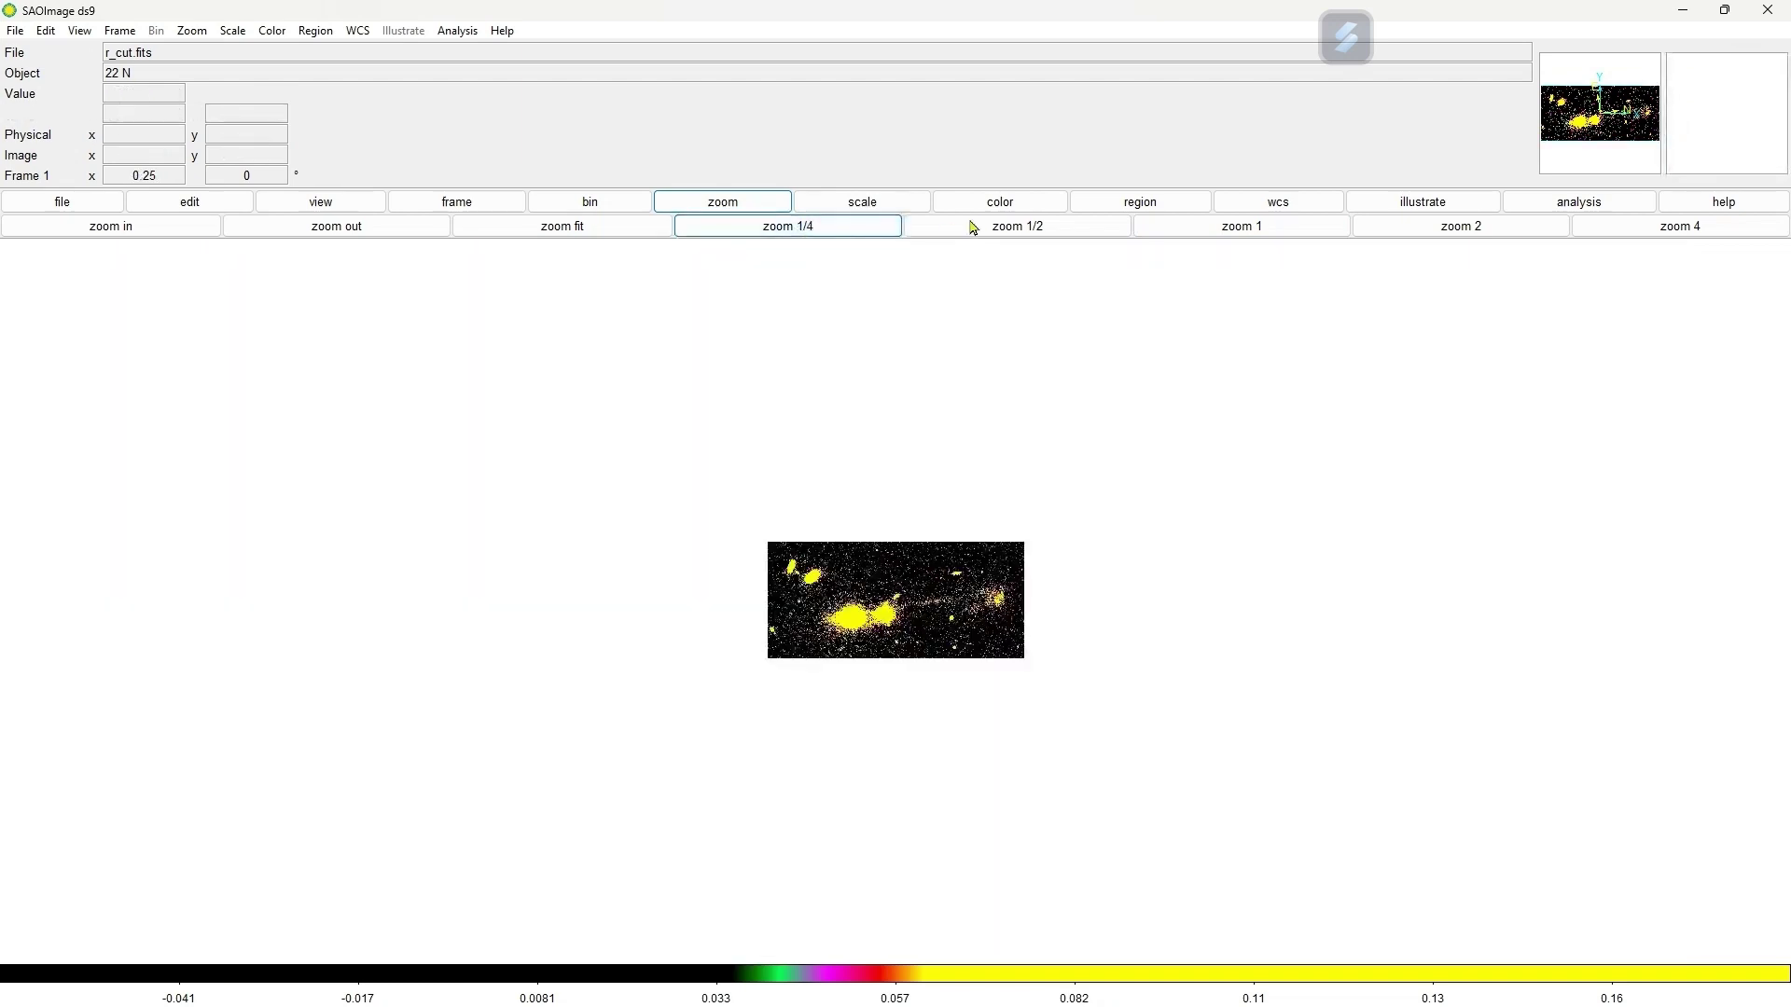
left_click(1021, 229)
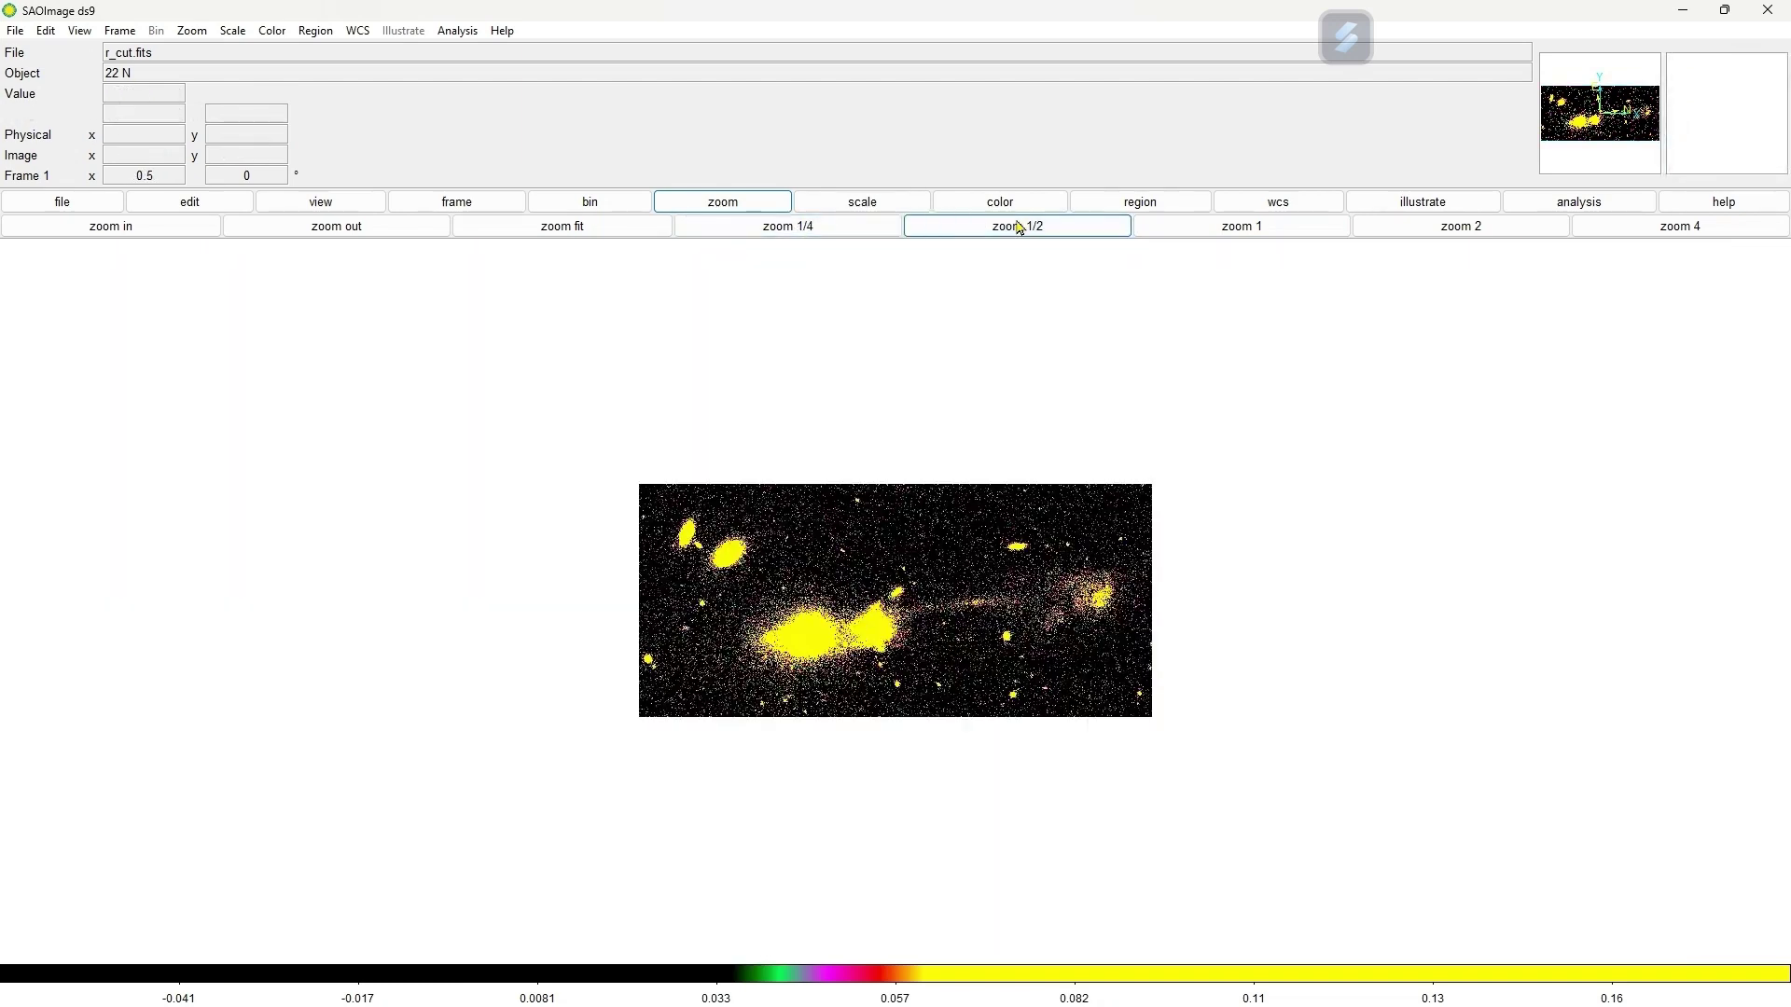
left_click(1230, 230)
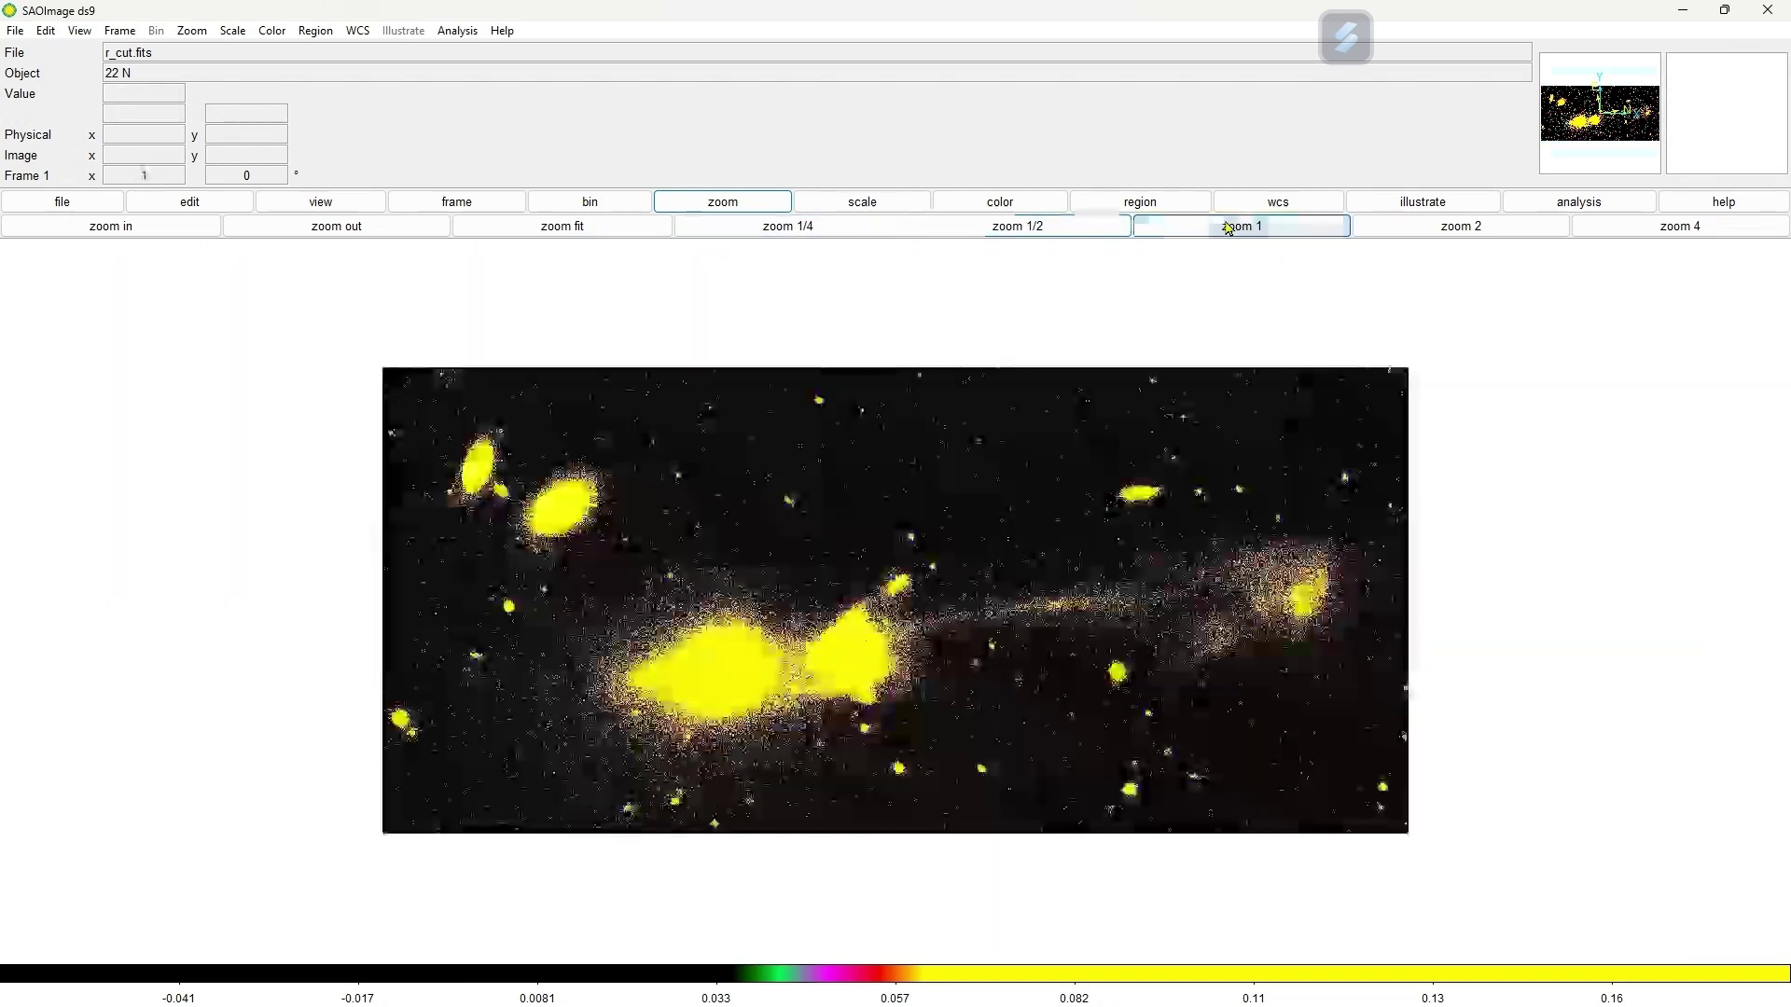
left_click(1466, 229)
left_click(1657, 230)
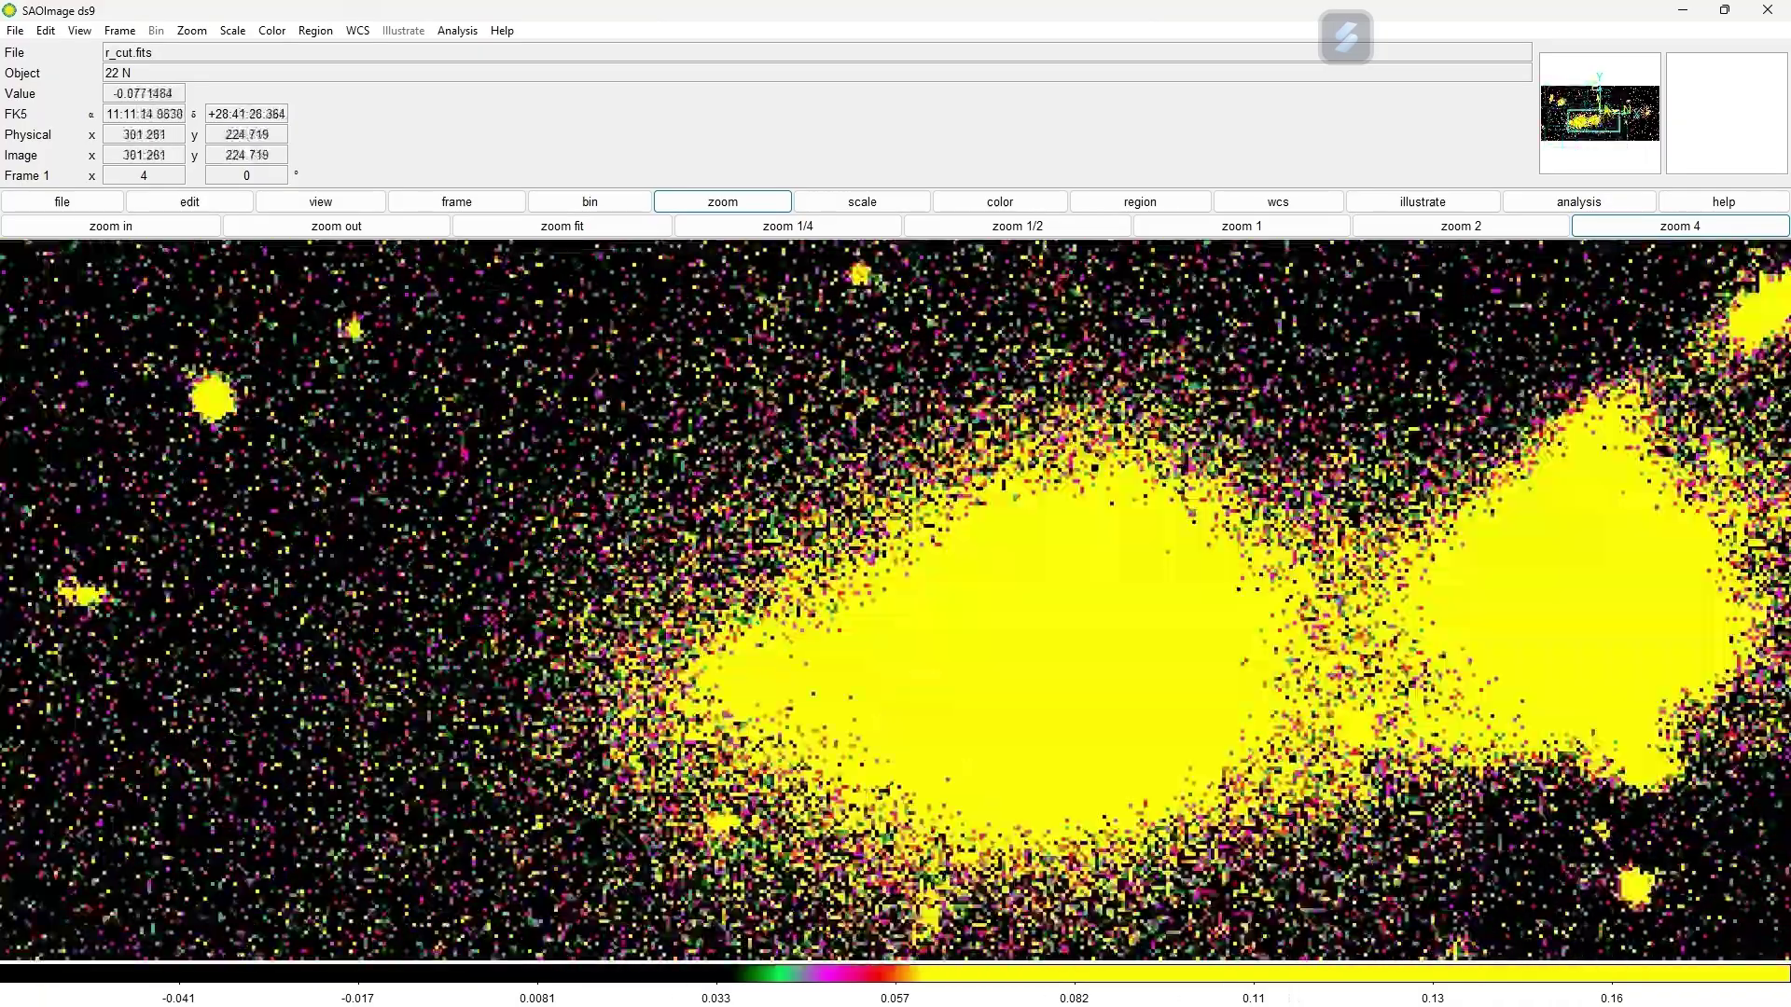
Pan the magnified image, step zoom out and in, then zoom to fit at 1.54291
mouse_move(1598, 117)
left_mouse_down()
mouse_move(1557, 133)
mouse_move(1597, 109)
left_mouse_up()
left_click(382, 229)
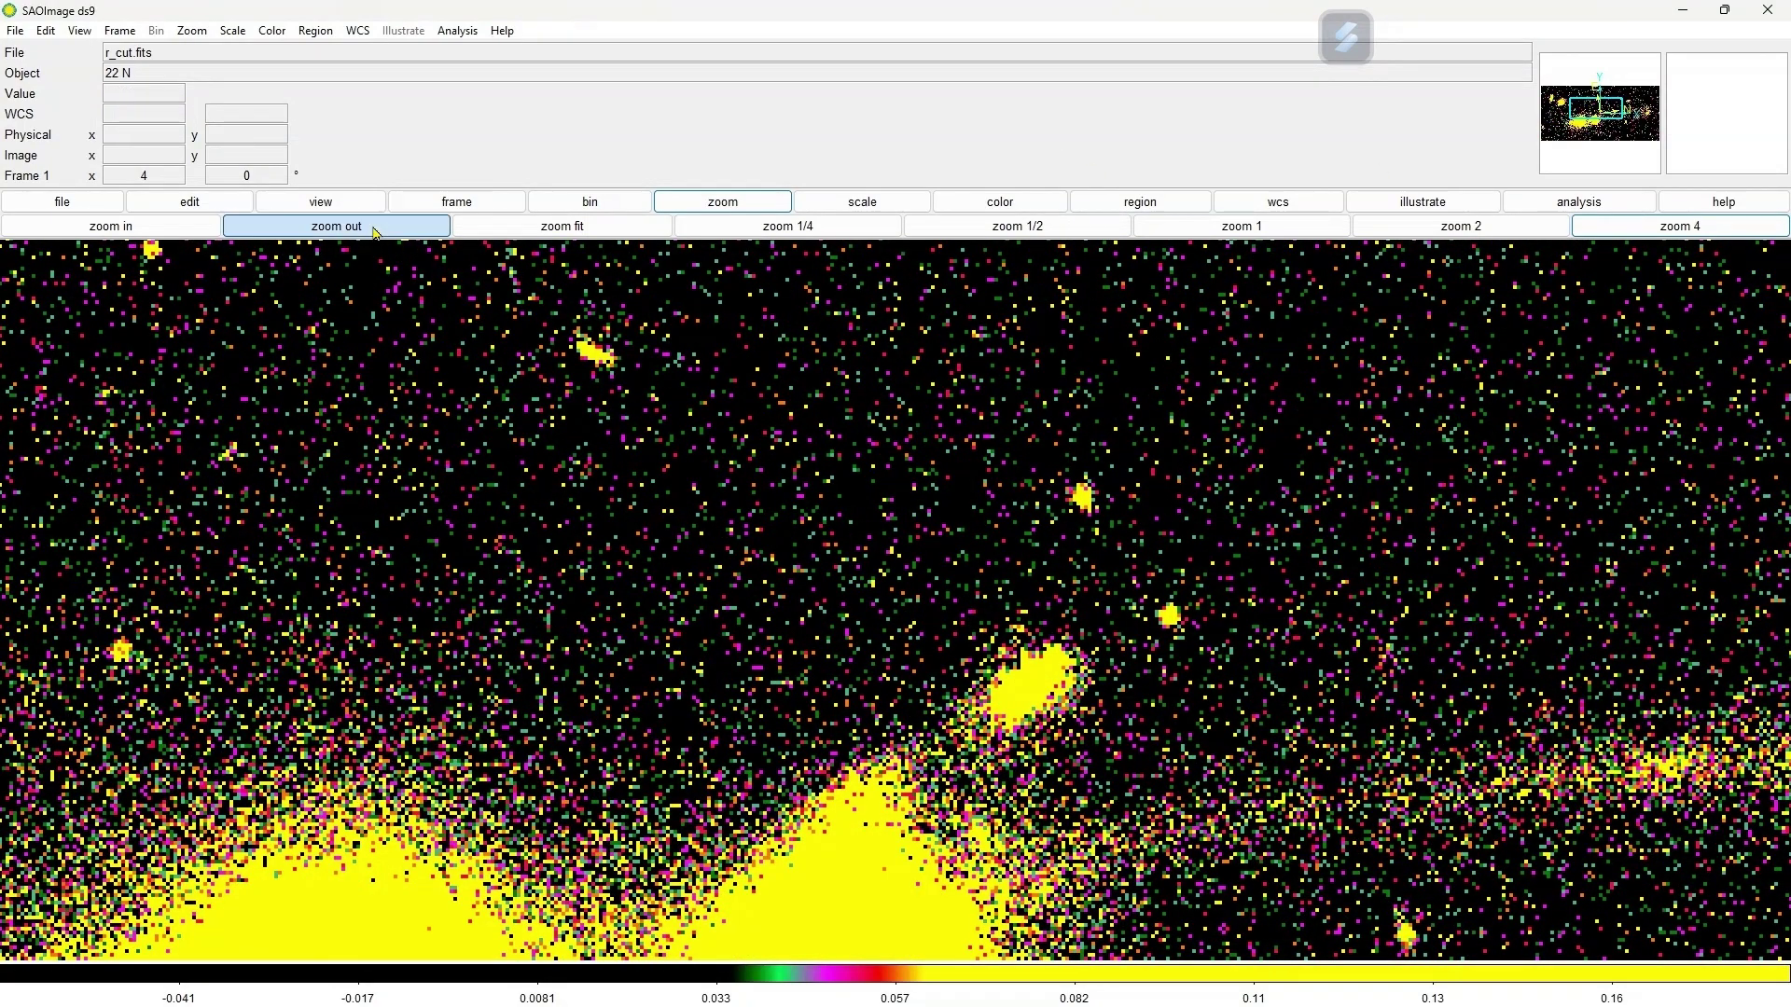
left_click(174, 235)
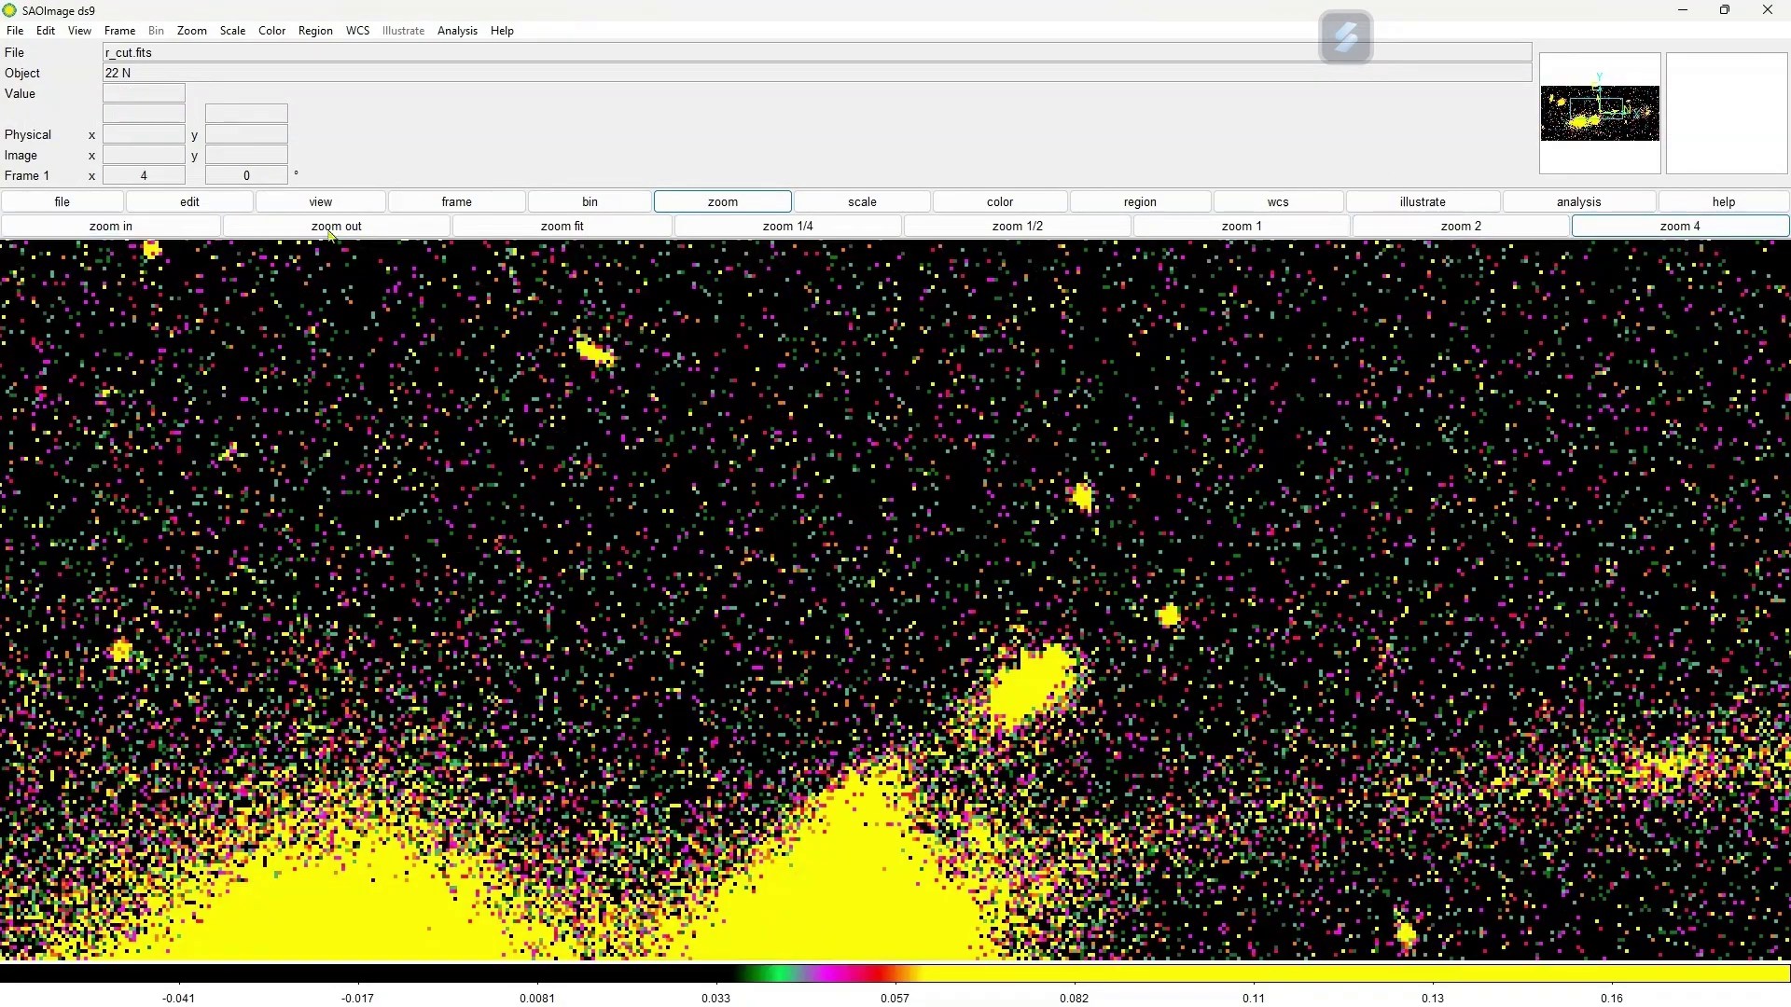
left_click(516, 233)
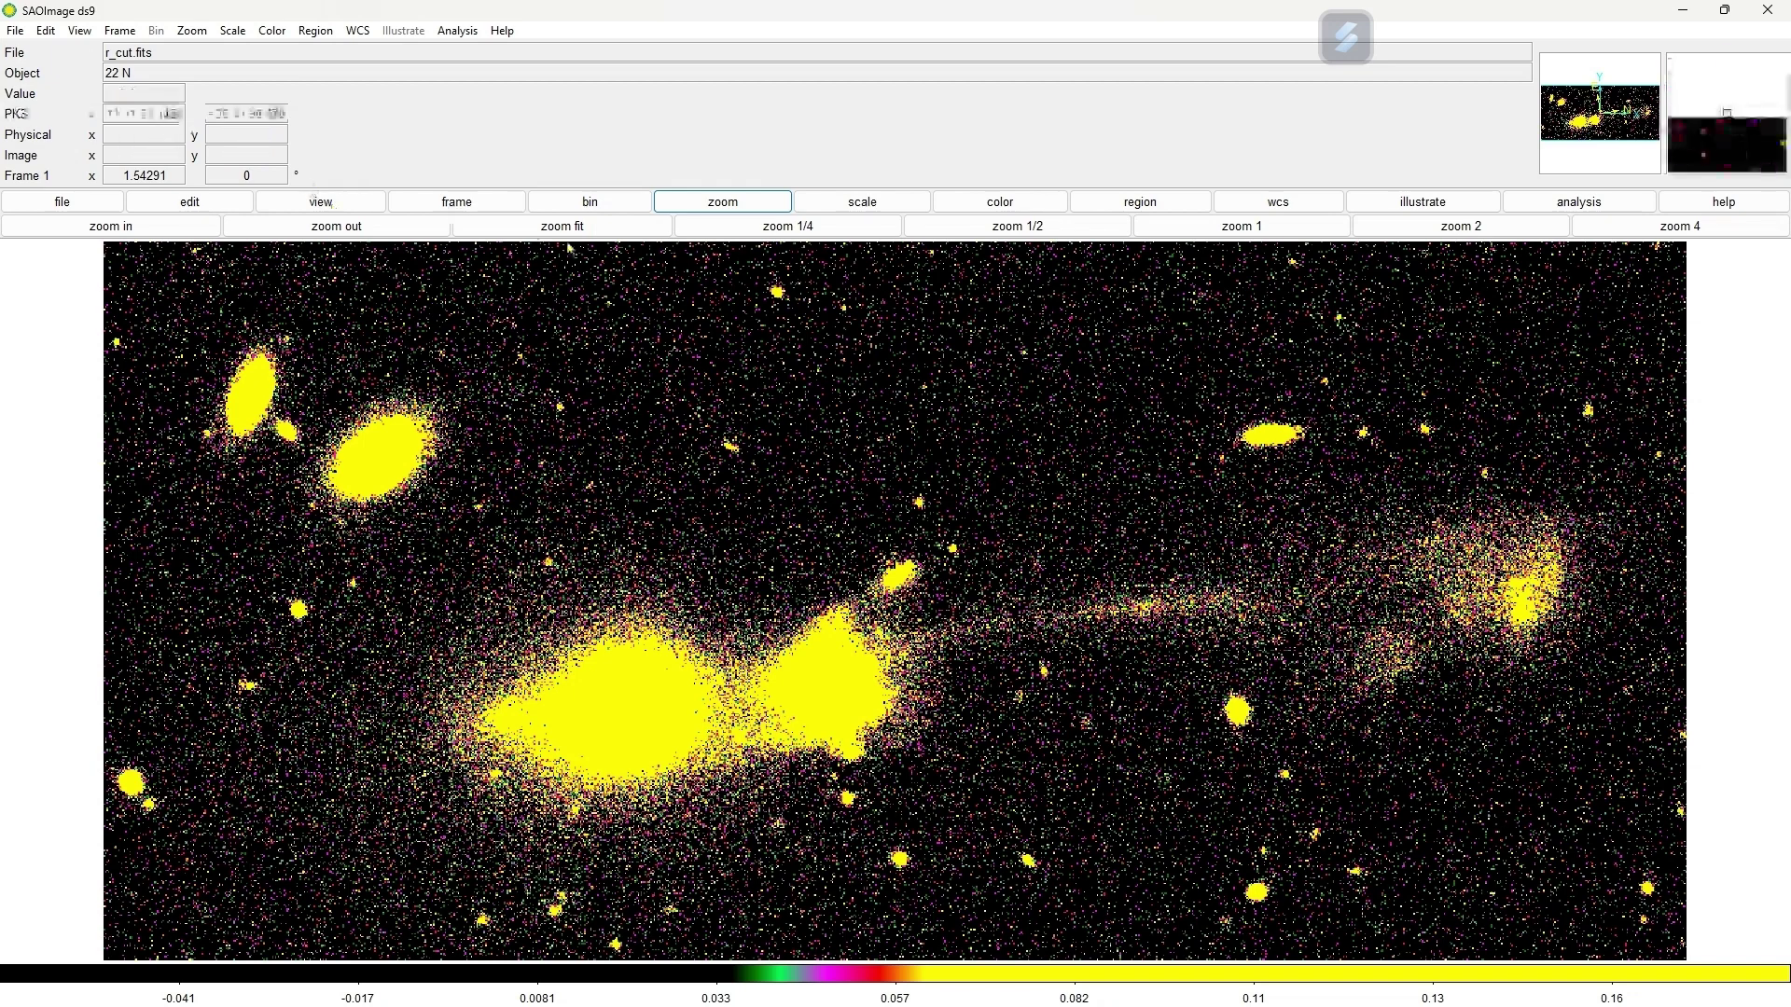
Turn on Tile Frames from the Frame menu
left_click(468, 204)
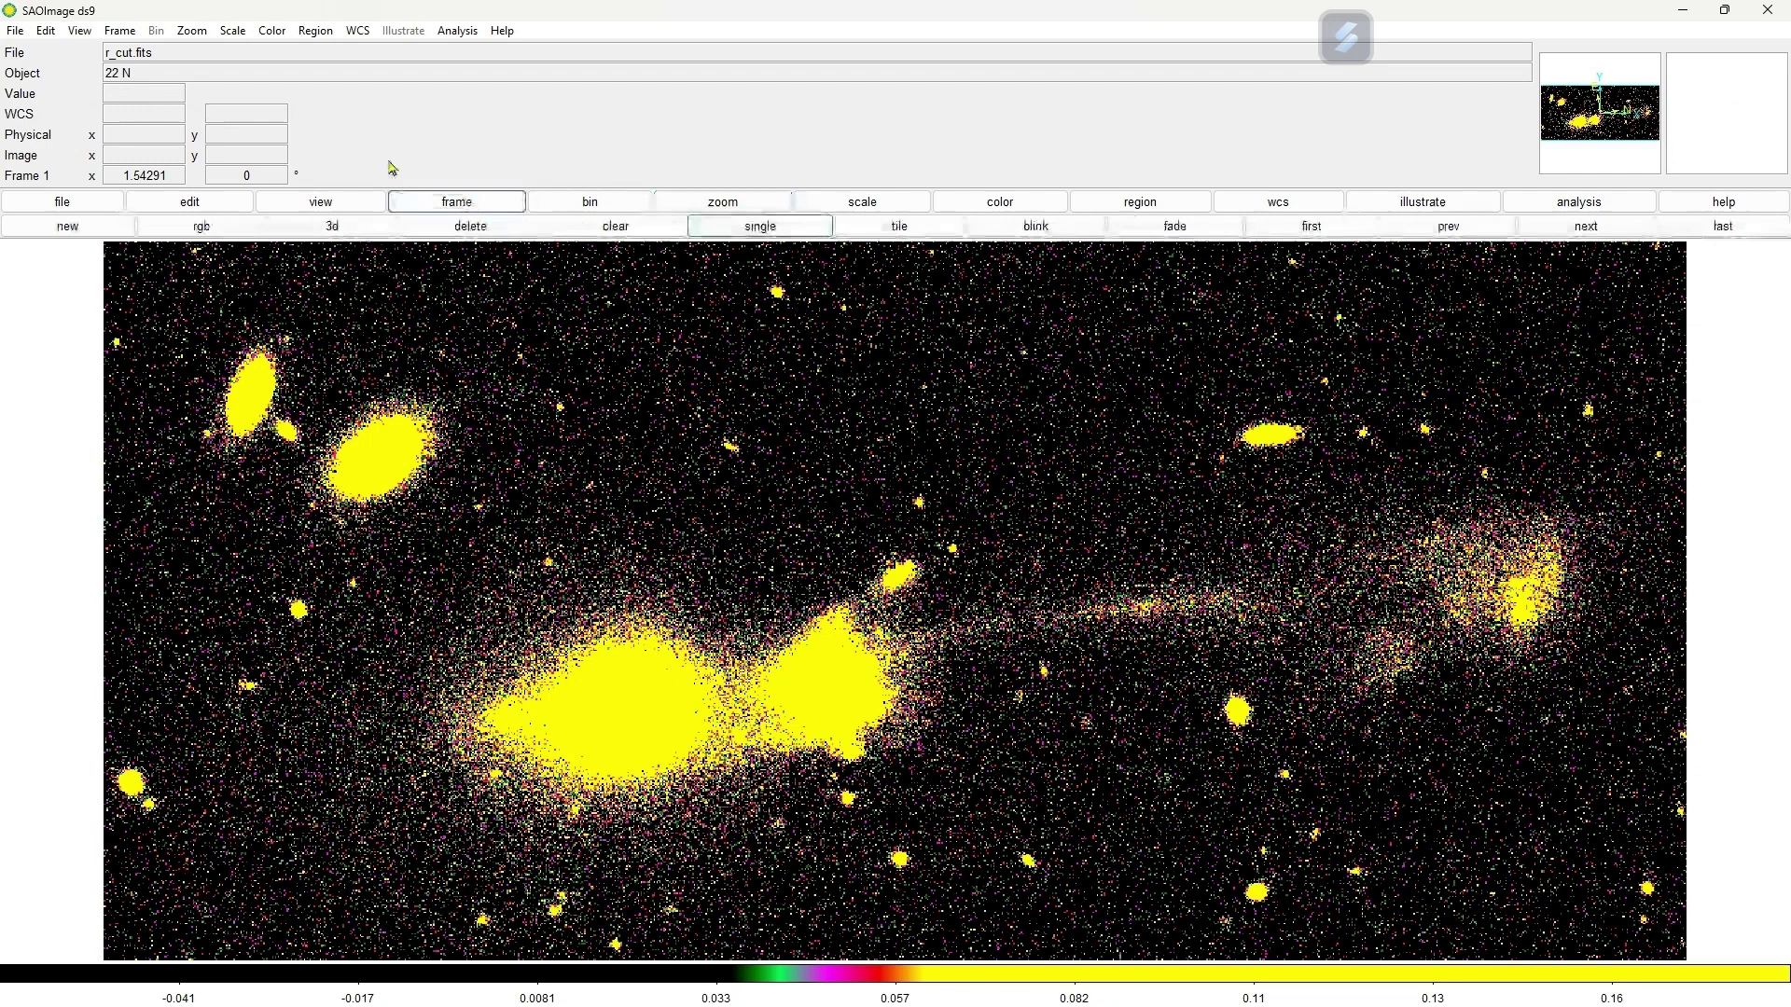
left_click(128, 38)
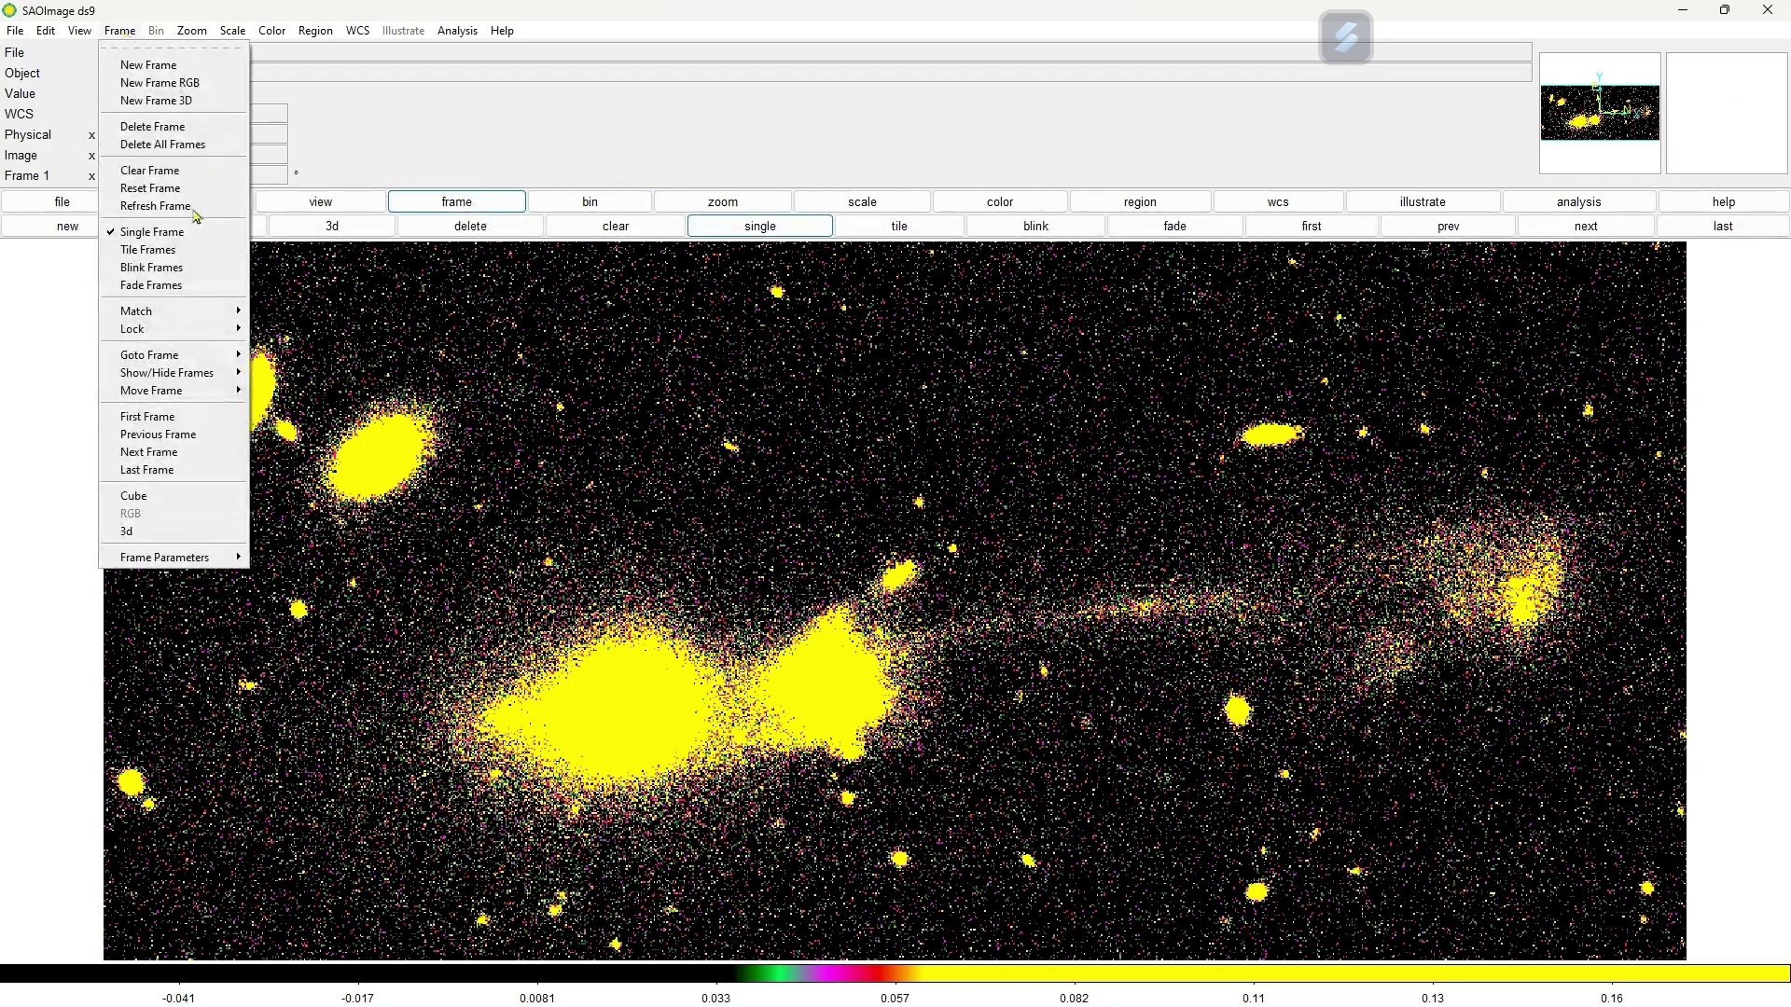
left_click(149, 250)
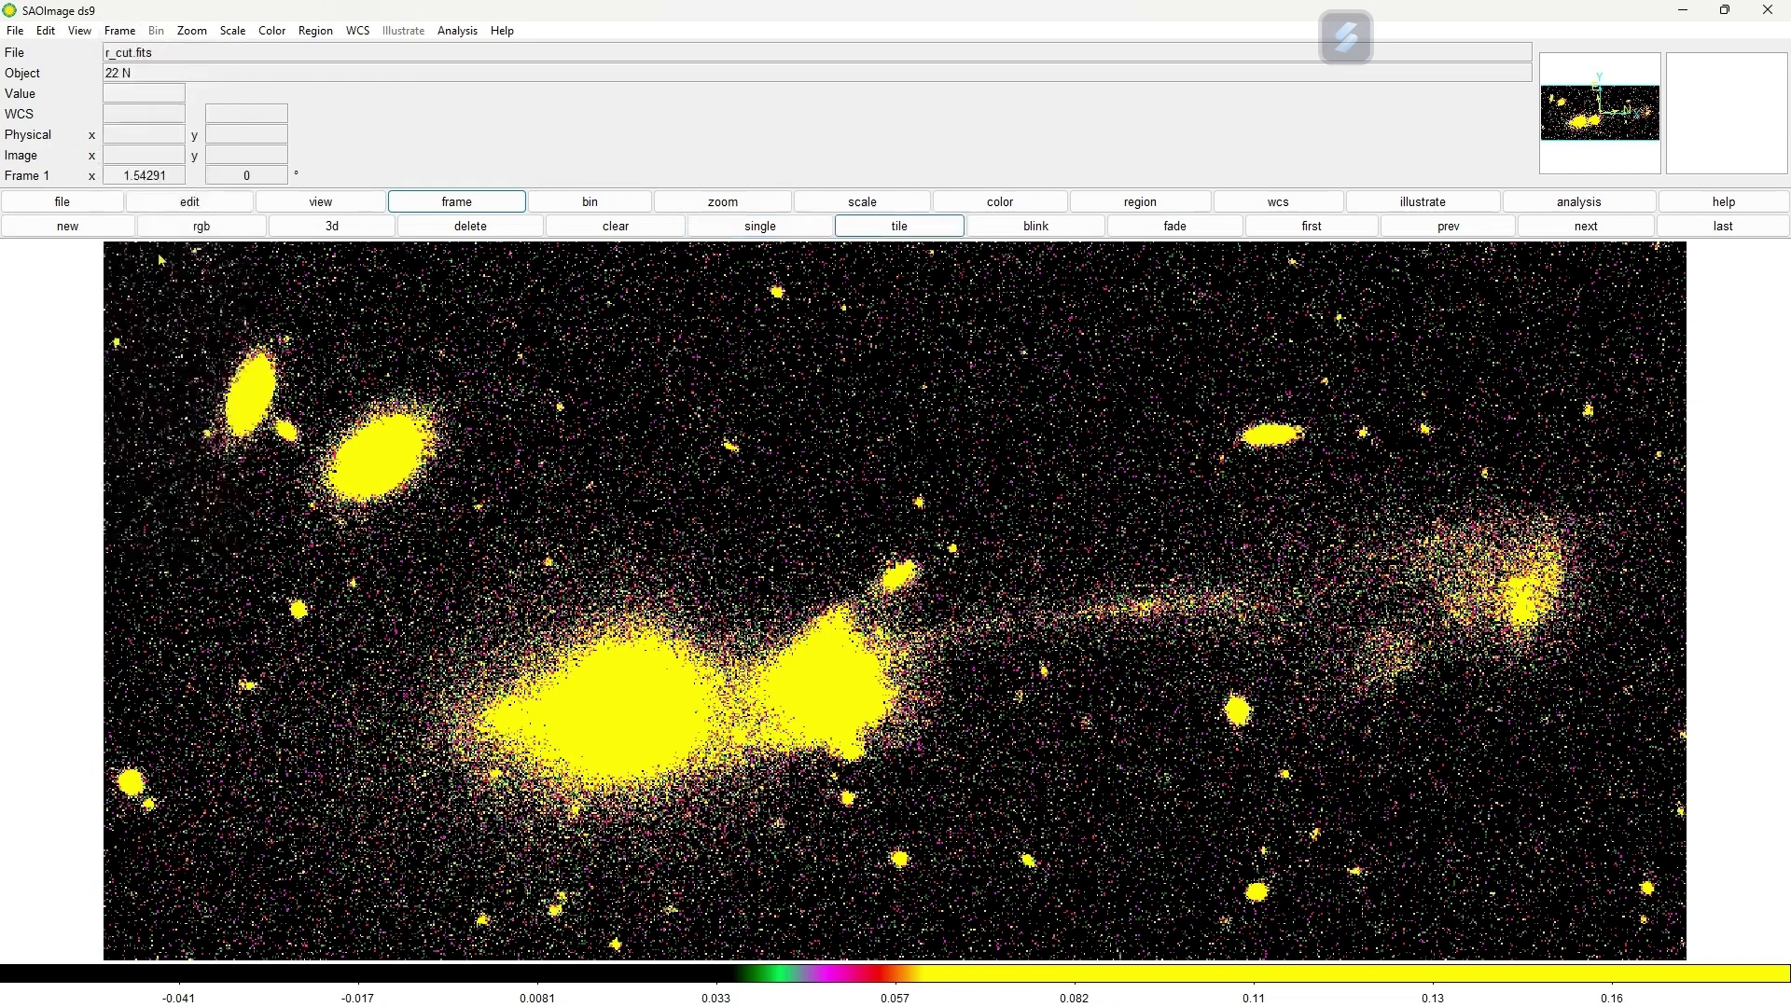
Add three new empty frames and make the top-right frame current
left_click(132, 36)
left_click(154, 69)
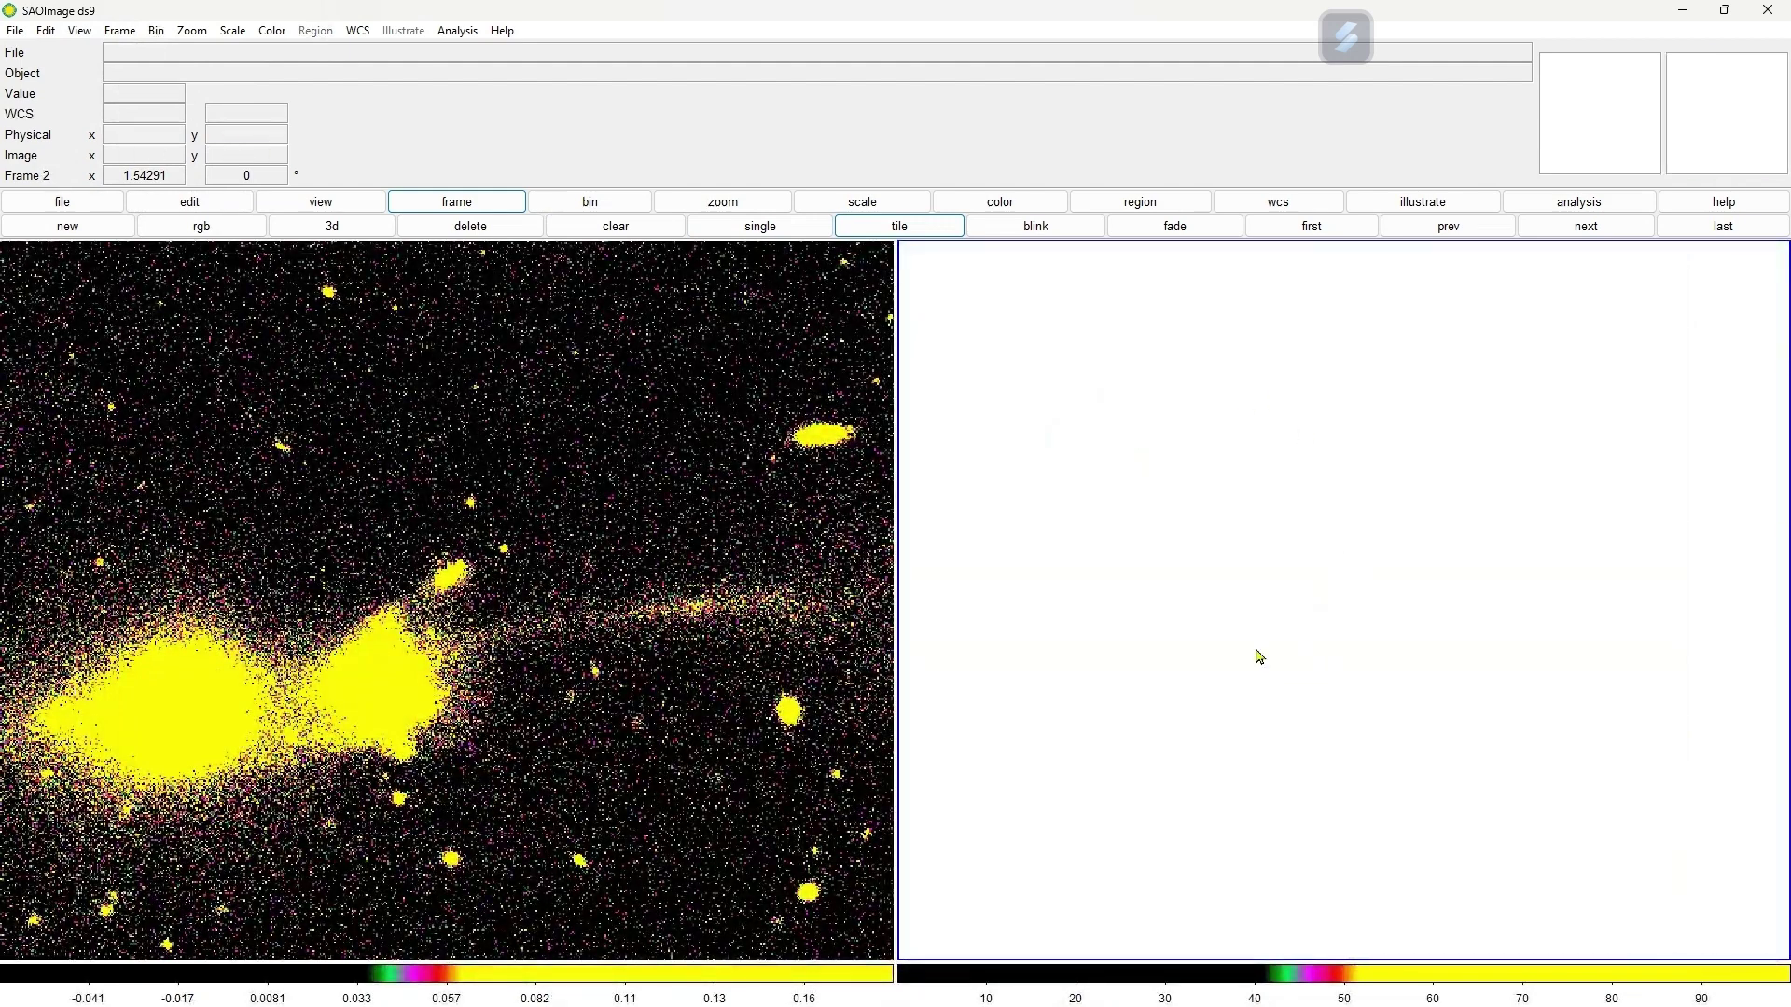
left_click(119, 32)
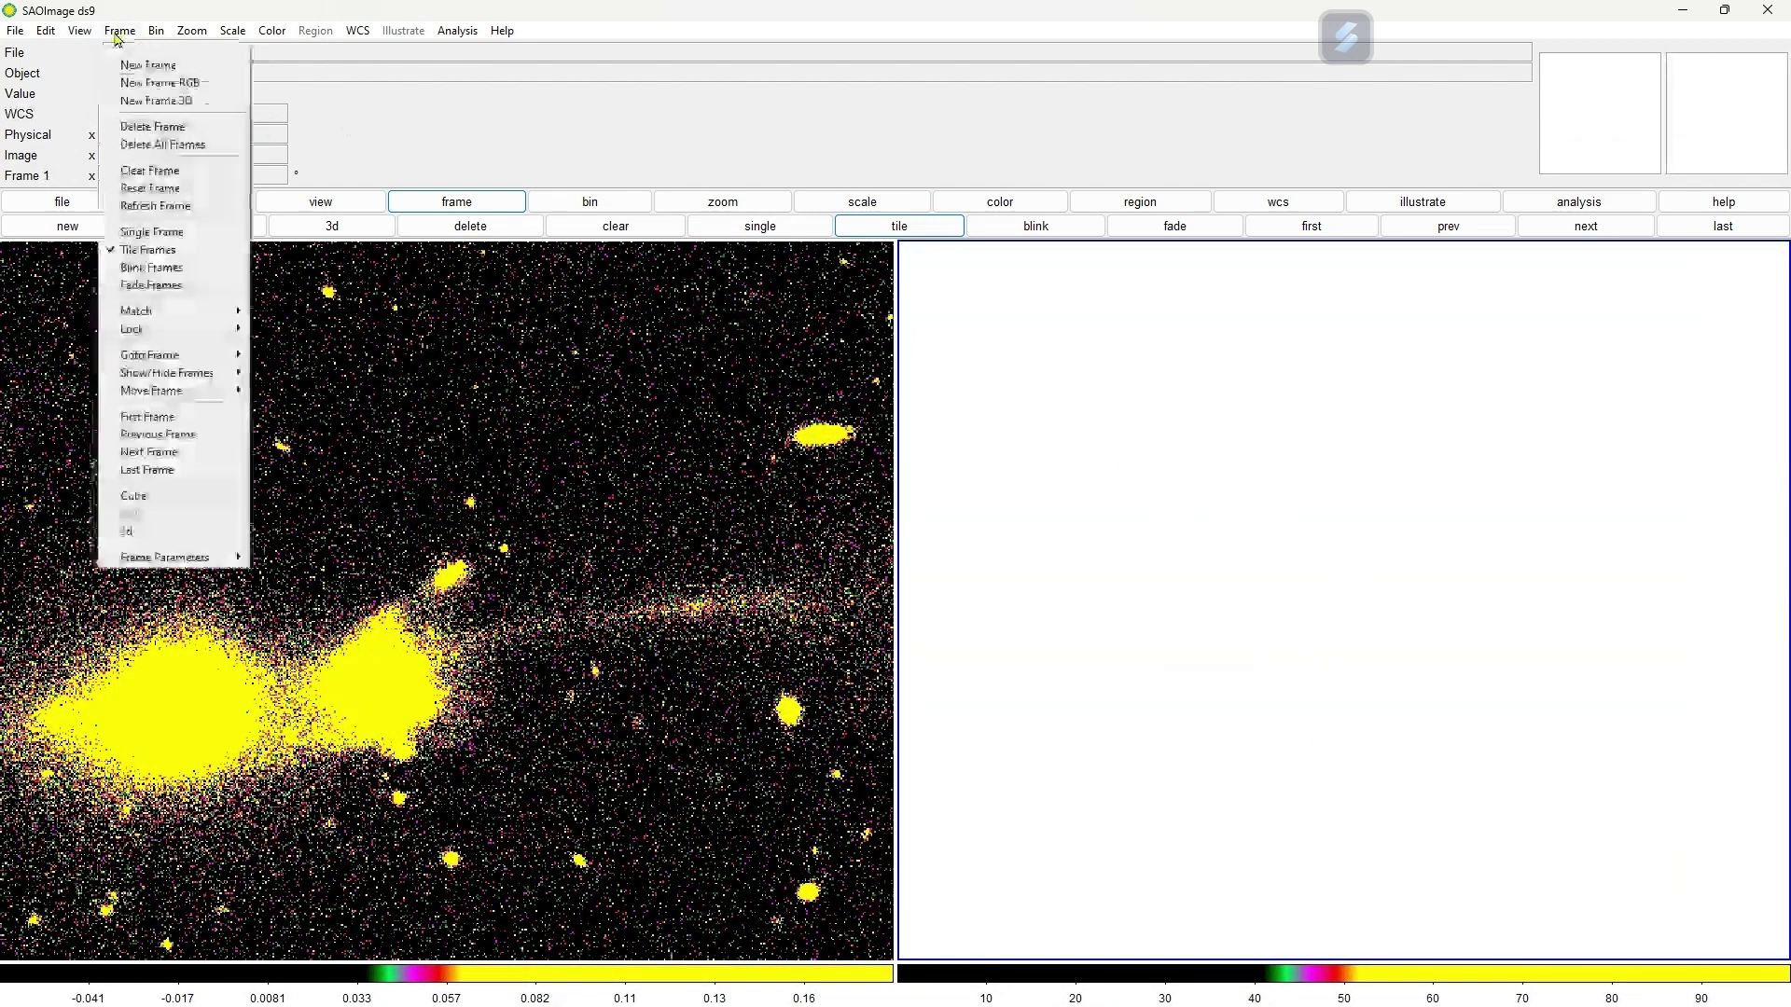
left_click(149, 65)
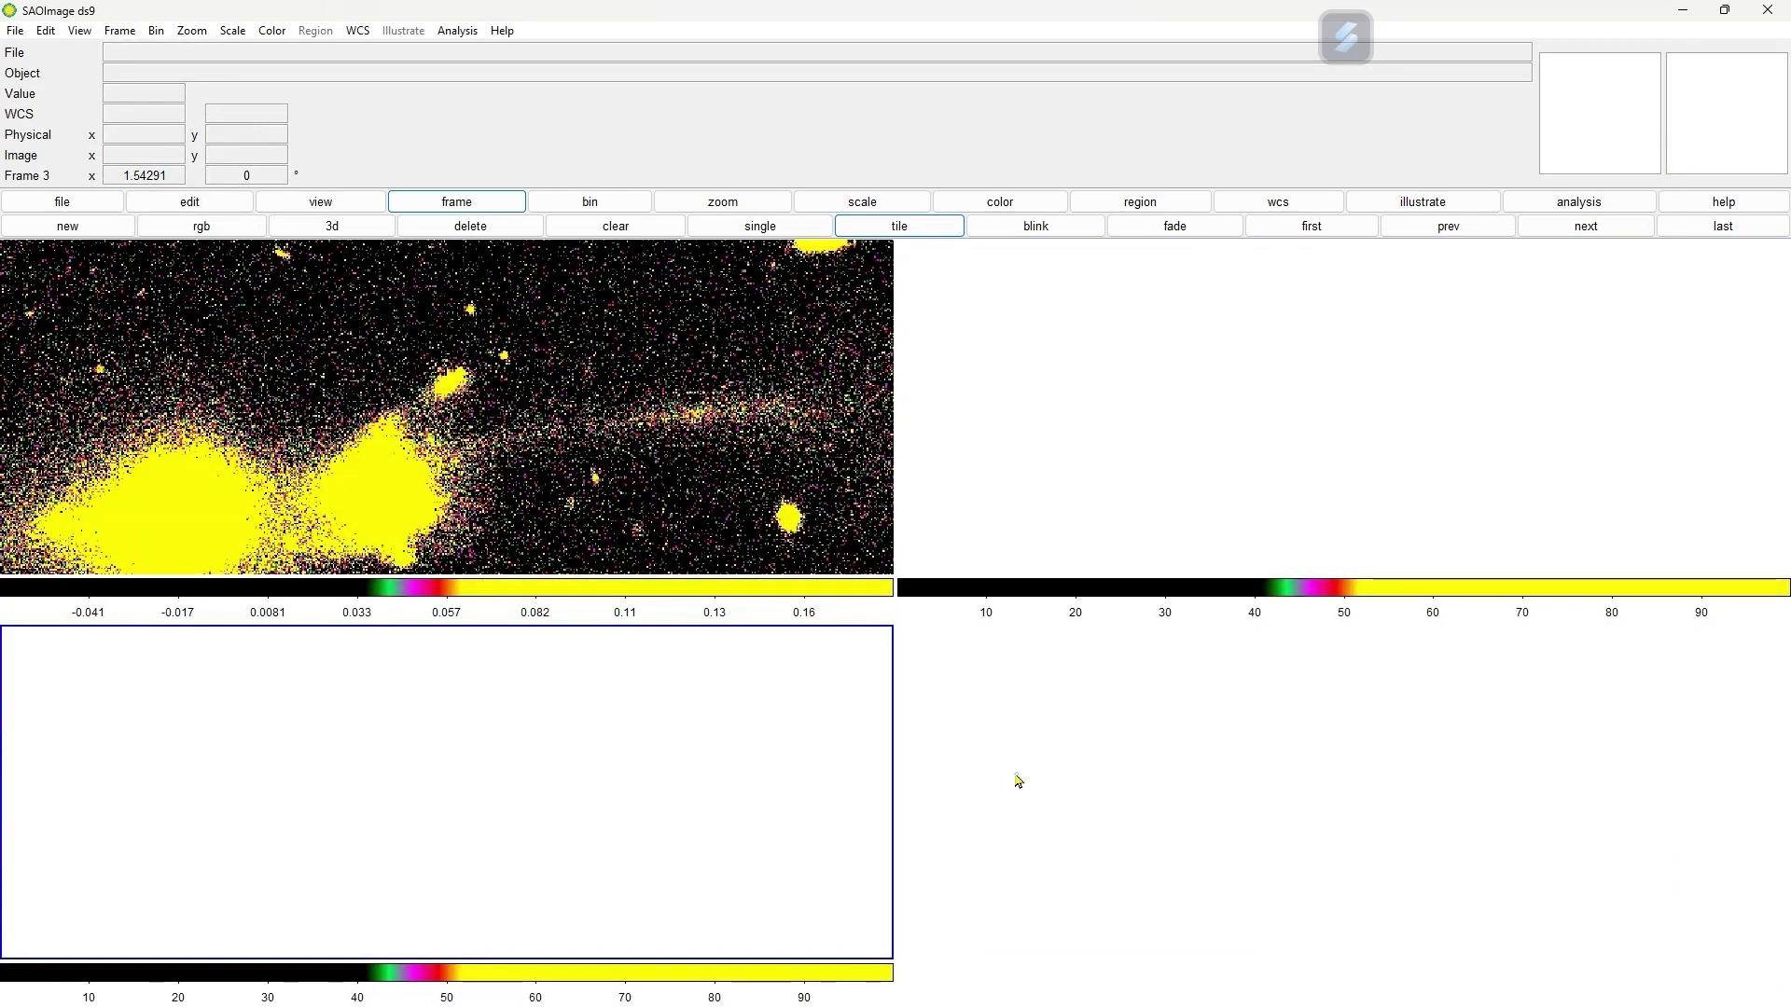
left_click(118, 32)
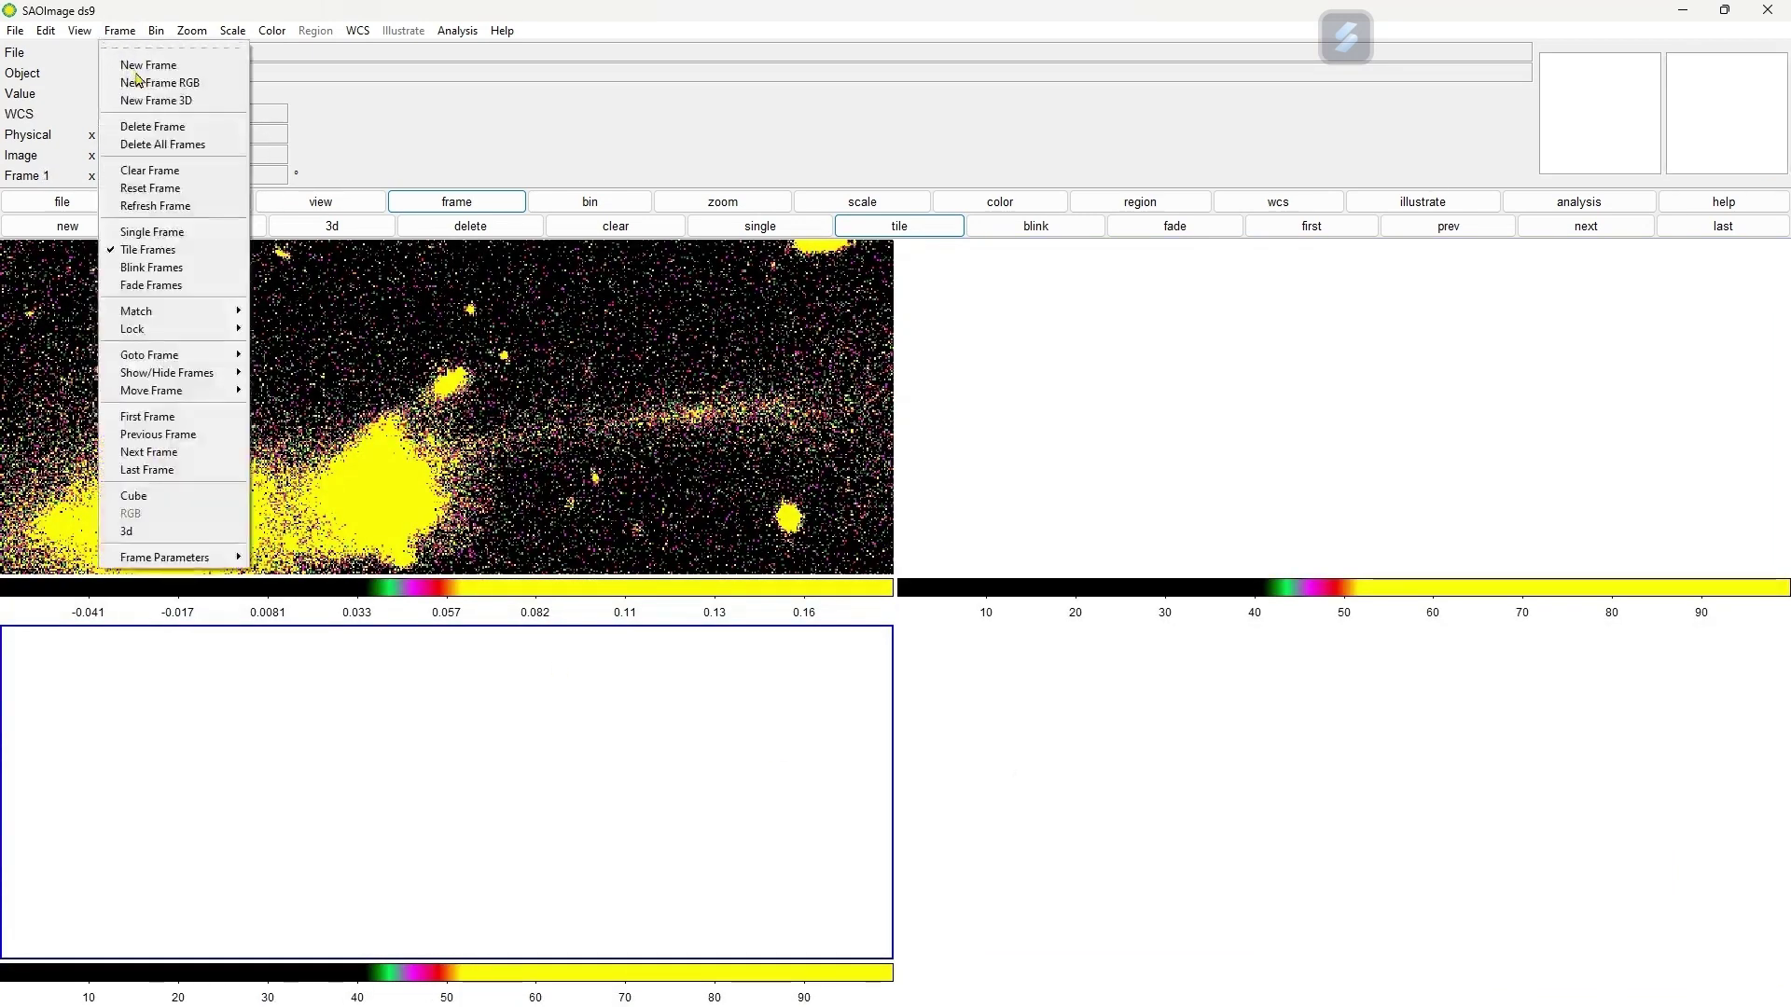
left_click(138, 66)
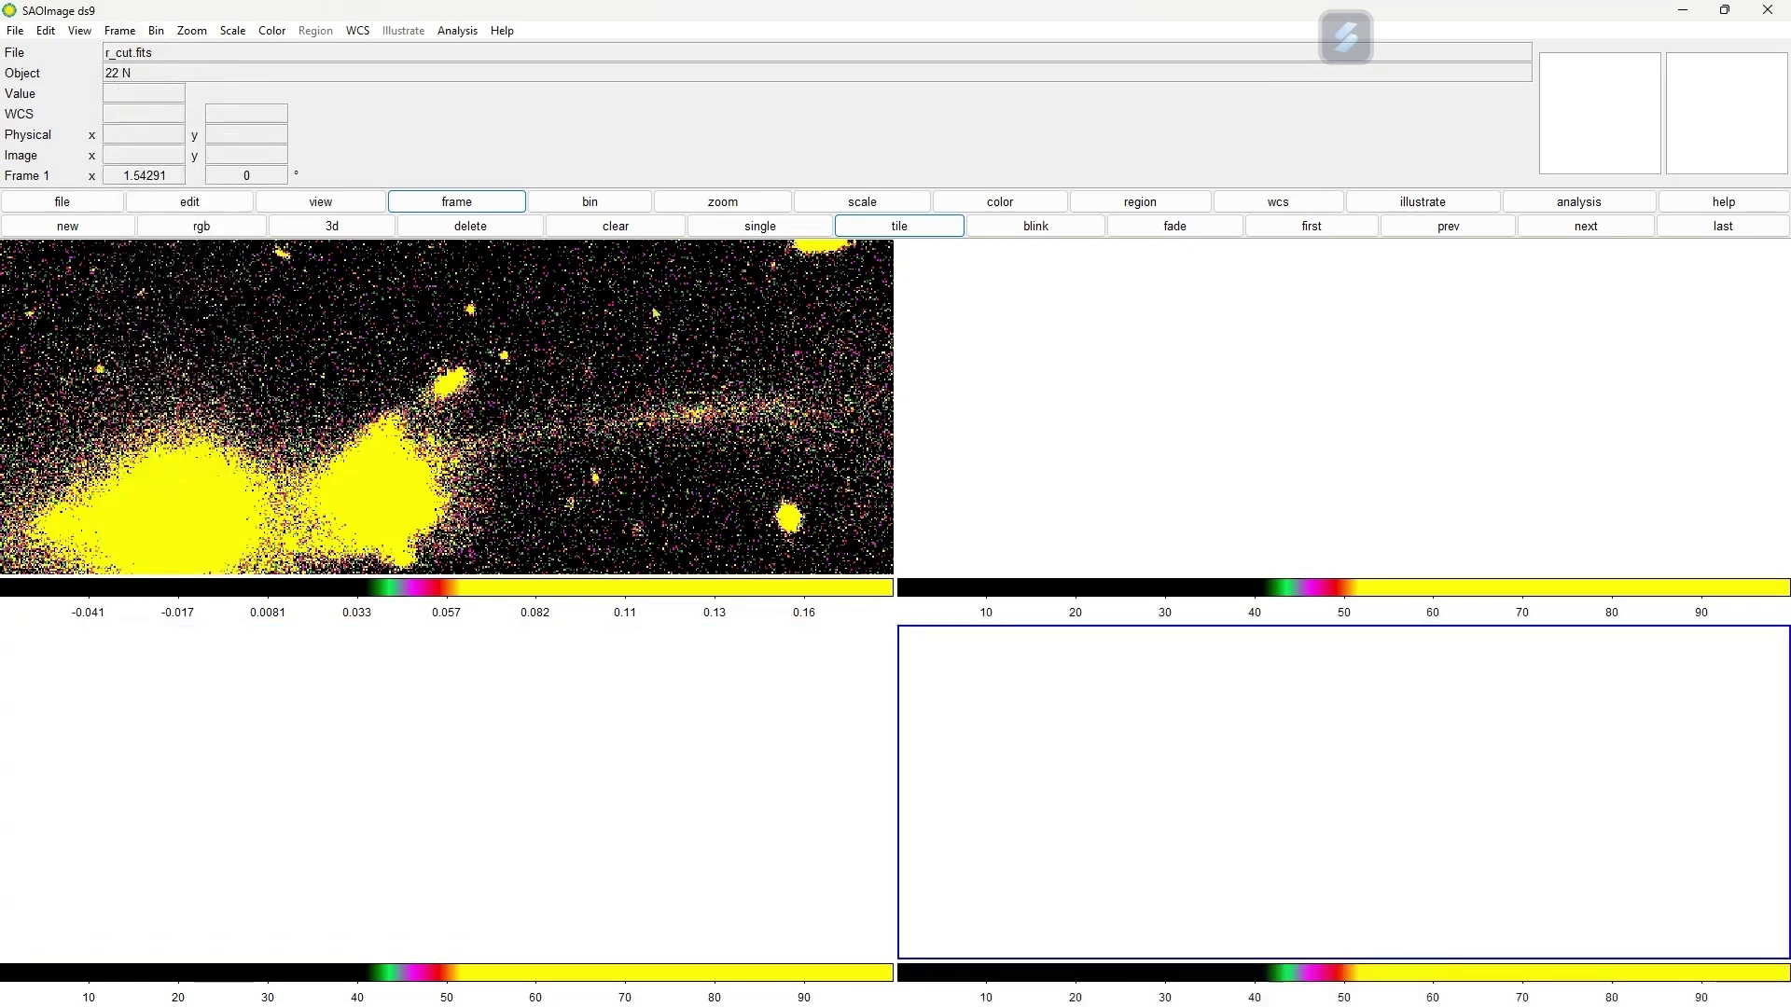
left_click(1194, 406)
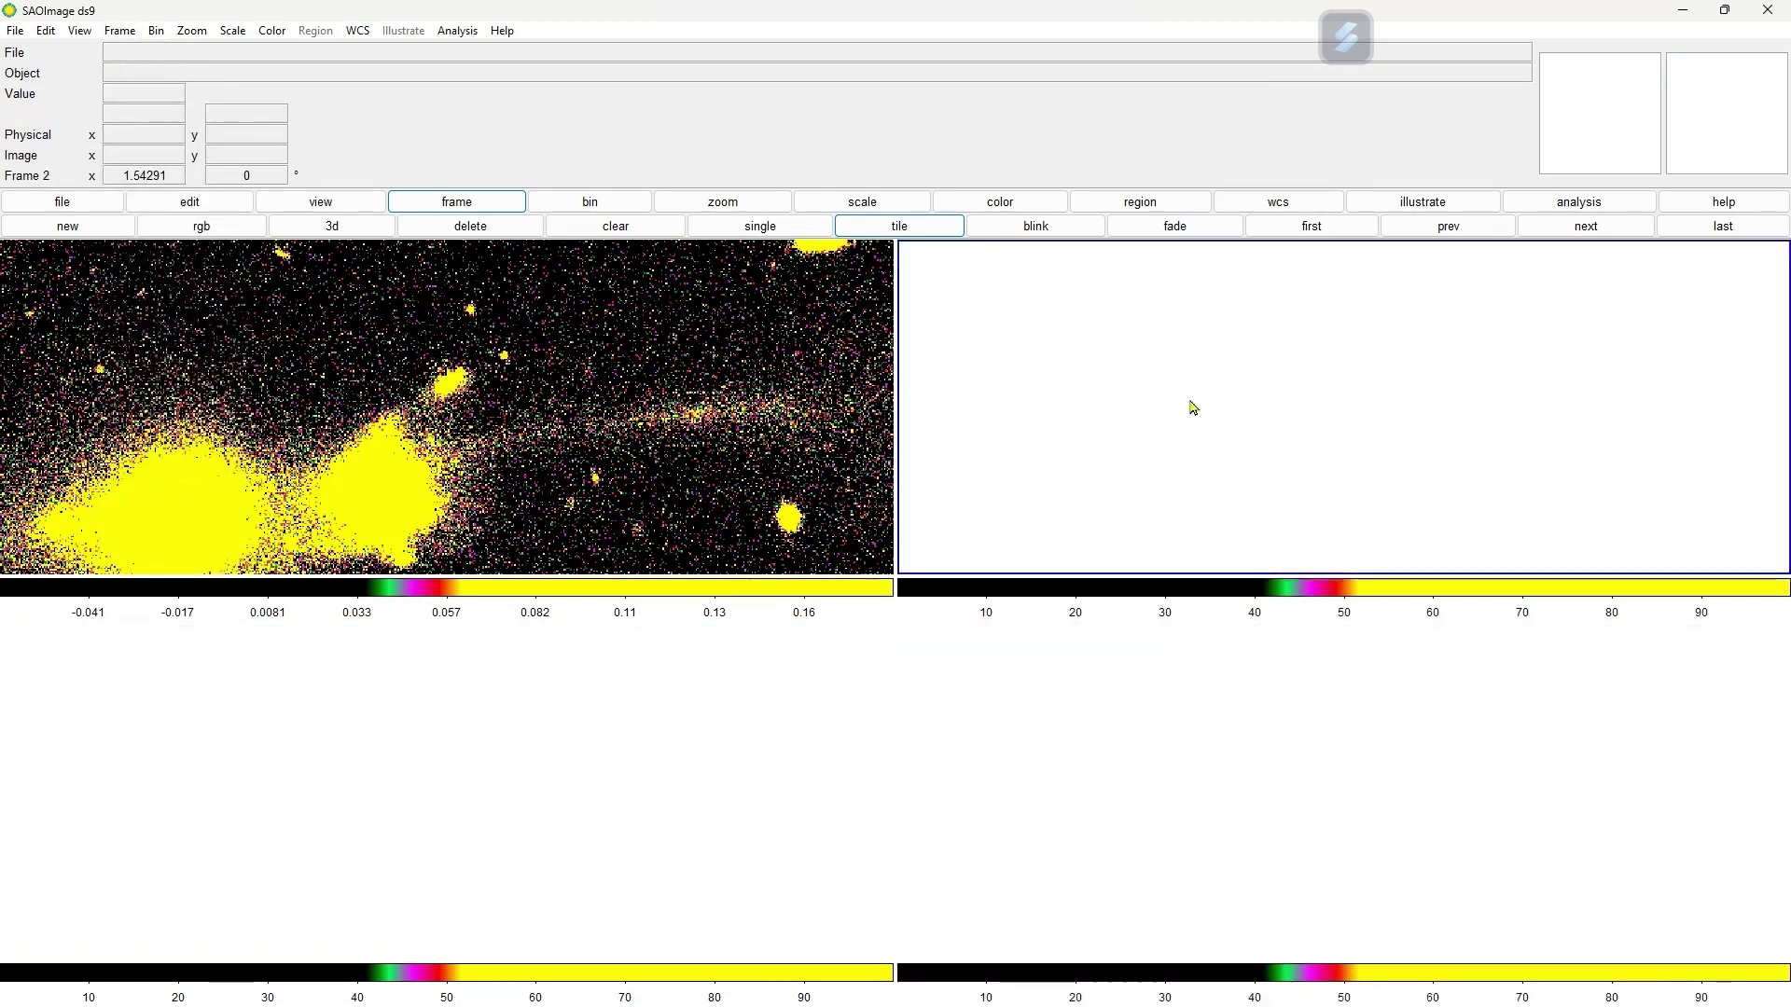
left_click(631, 360)
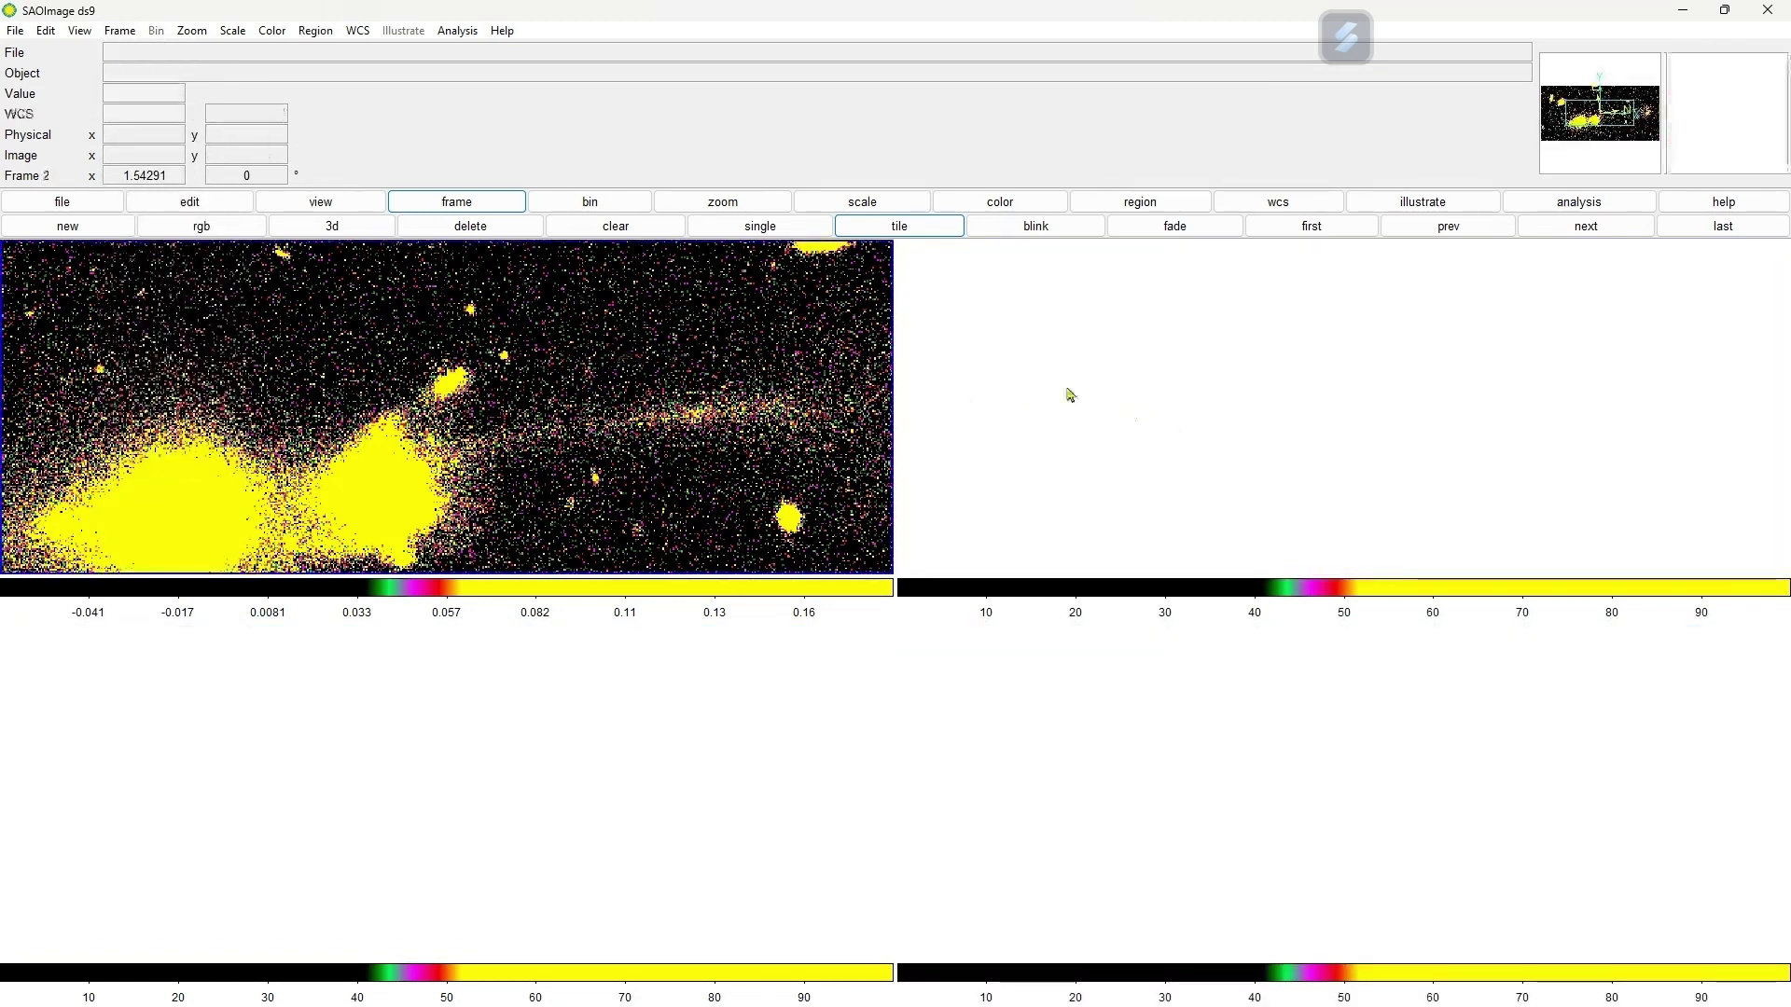
left_click(1035, 367)
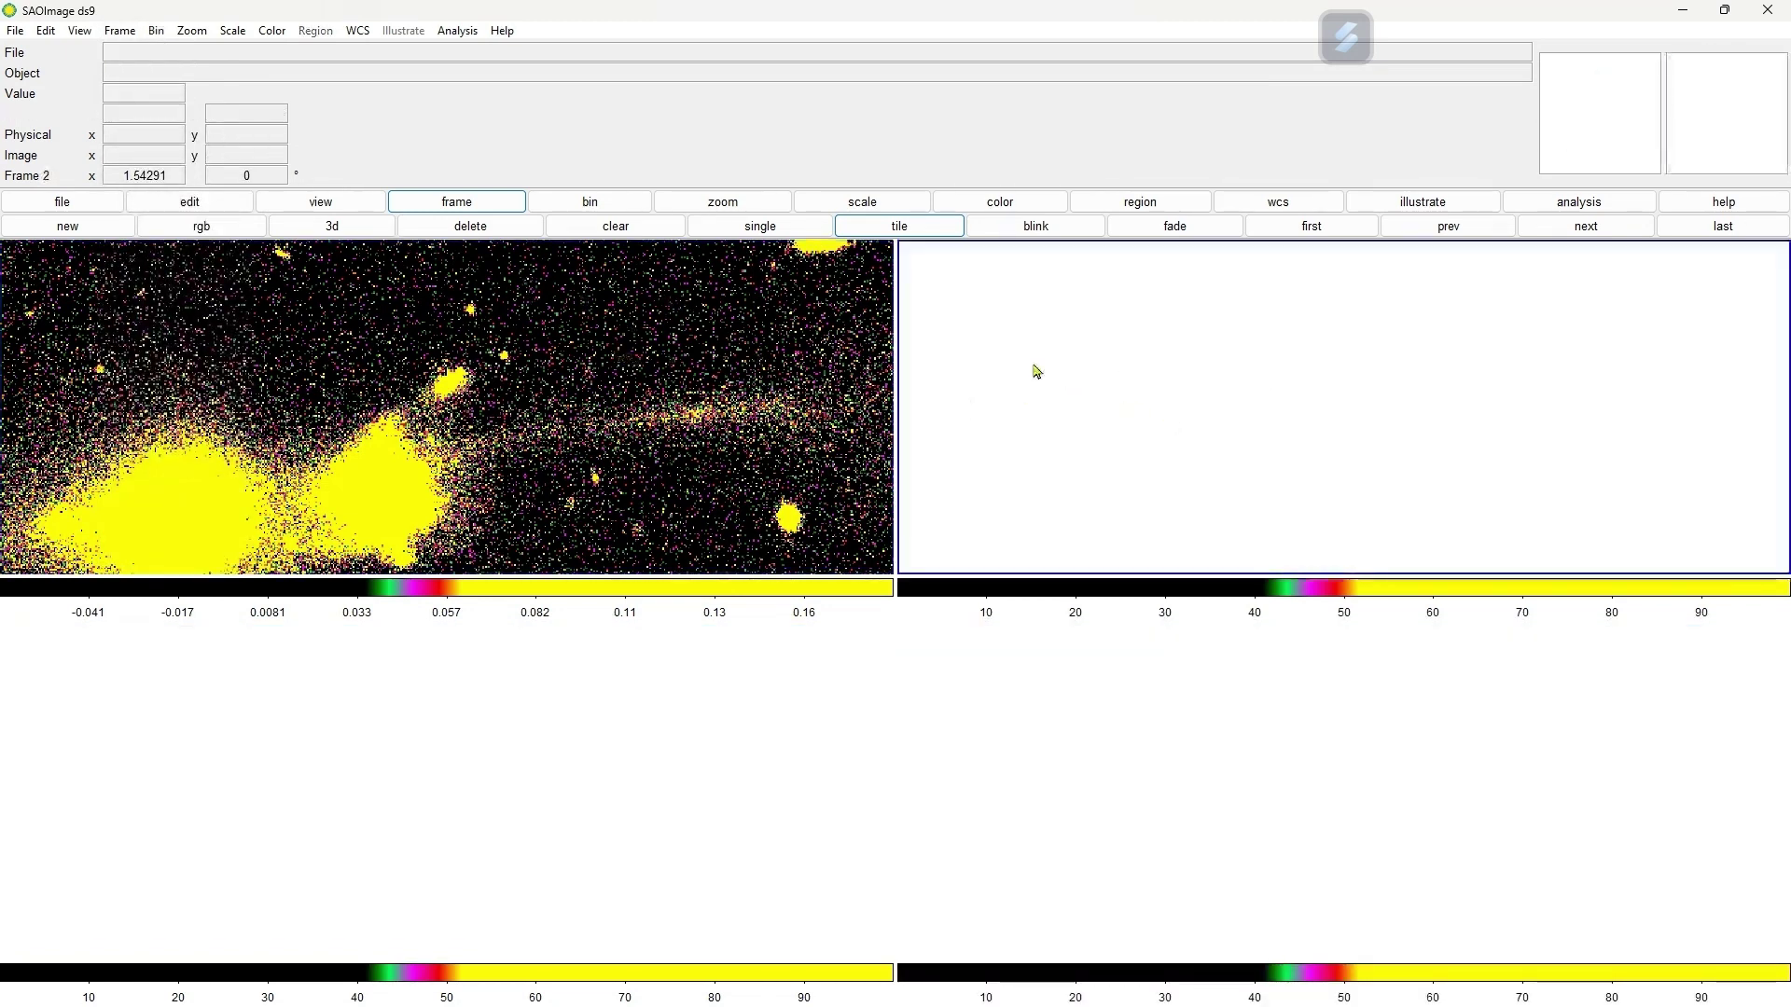
Load IRAC1.fits into the top-right frame
left_click(14, 31)
left_click(42, 67)
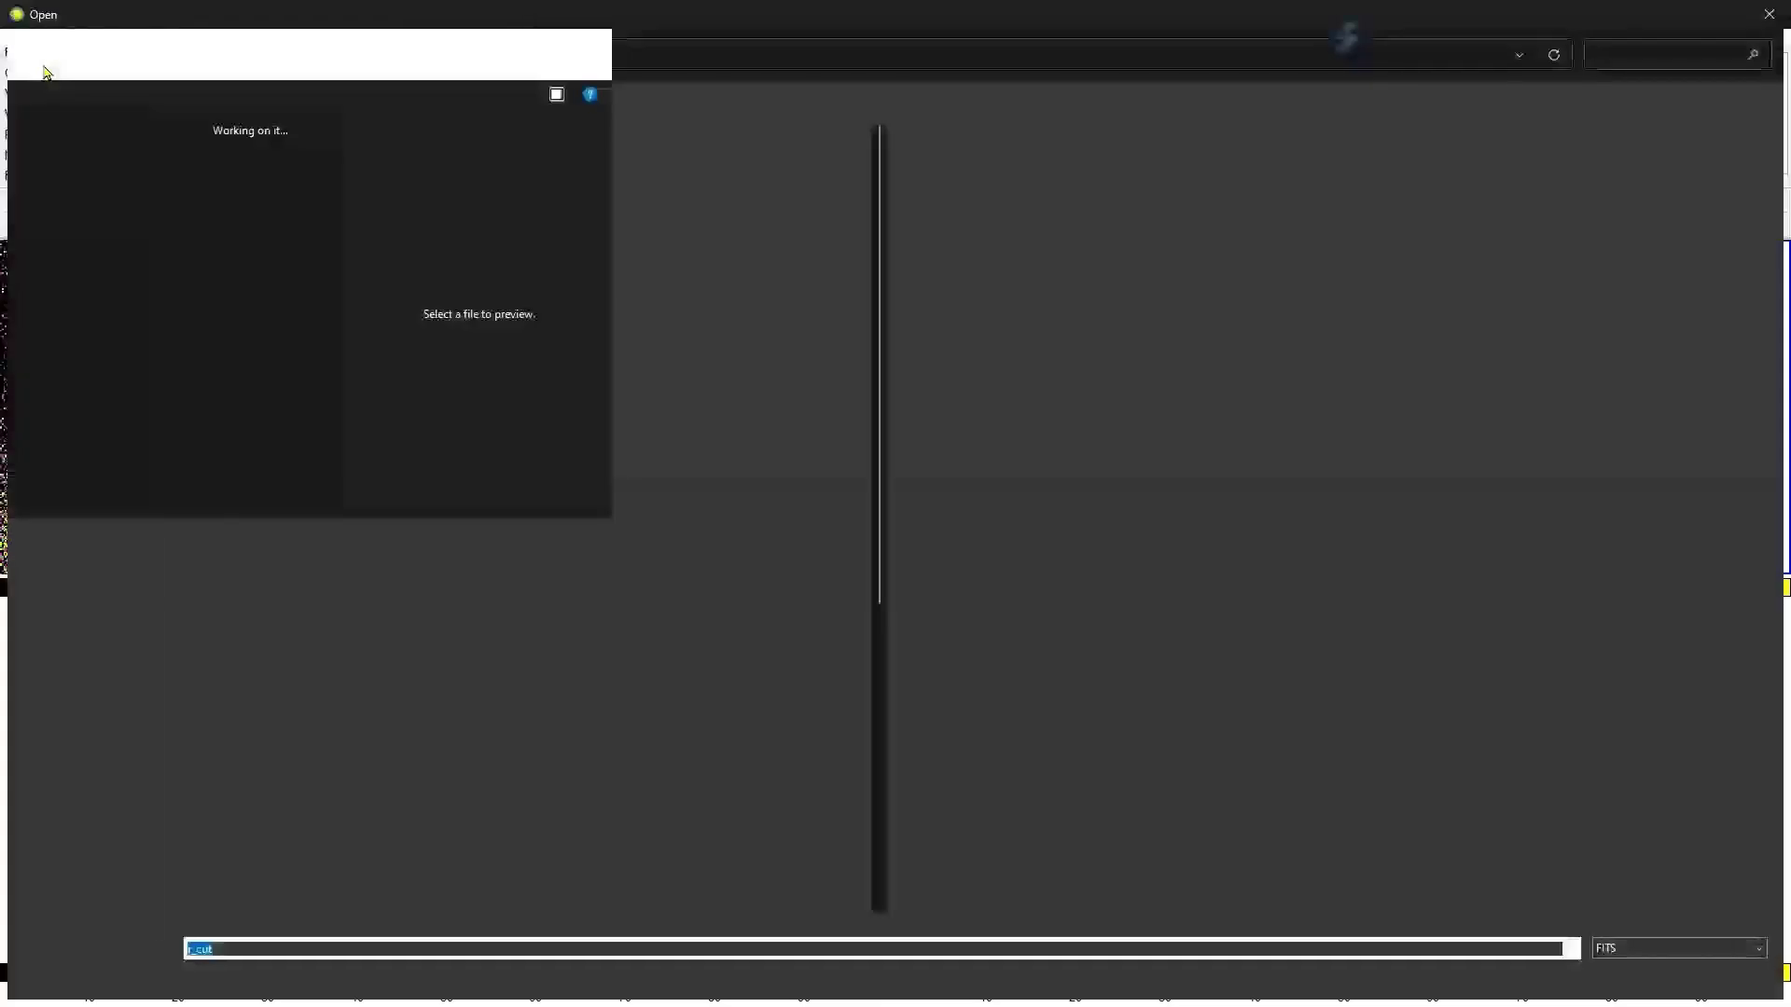
scroll(522, 688, "down", 5)
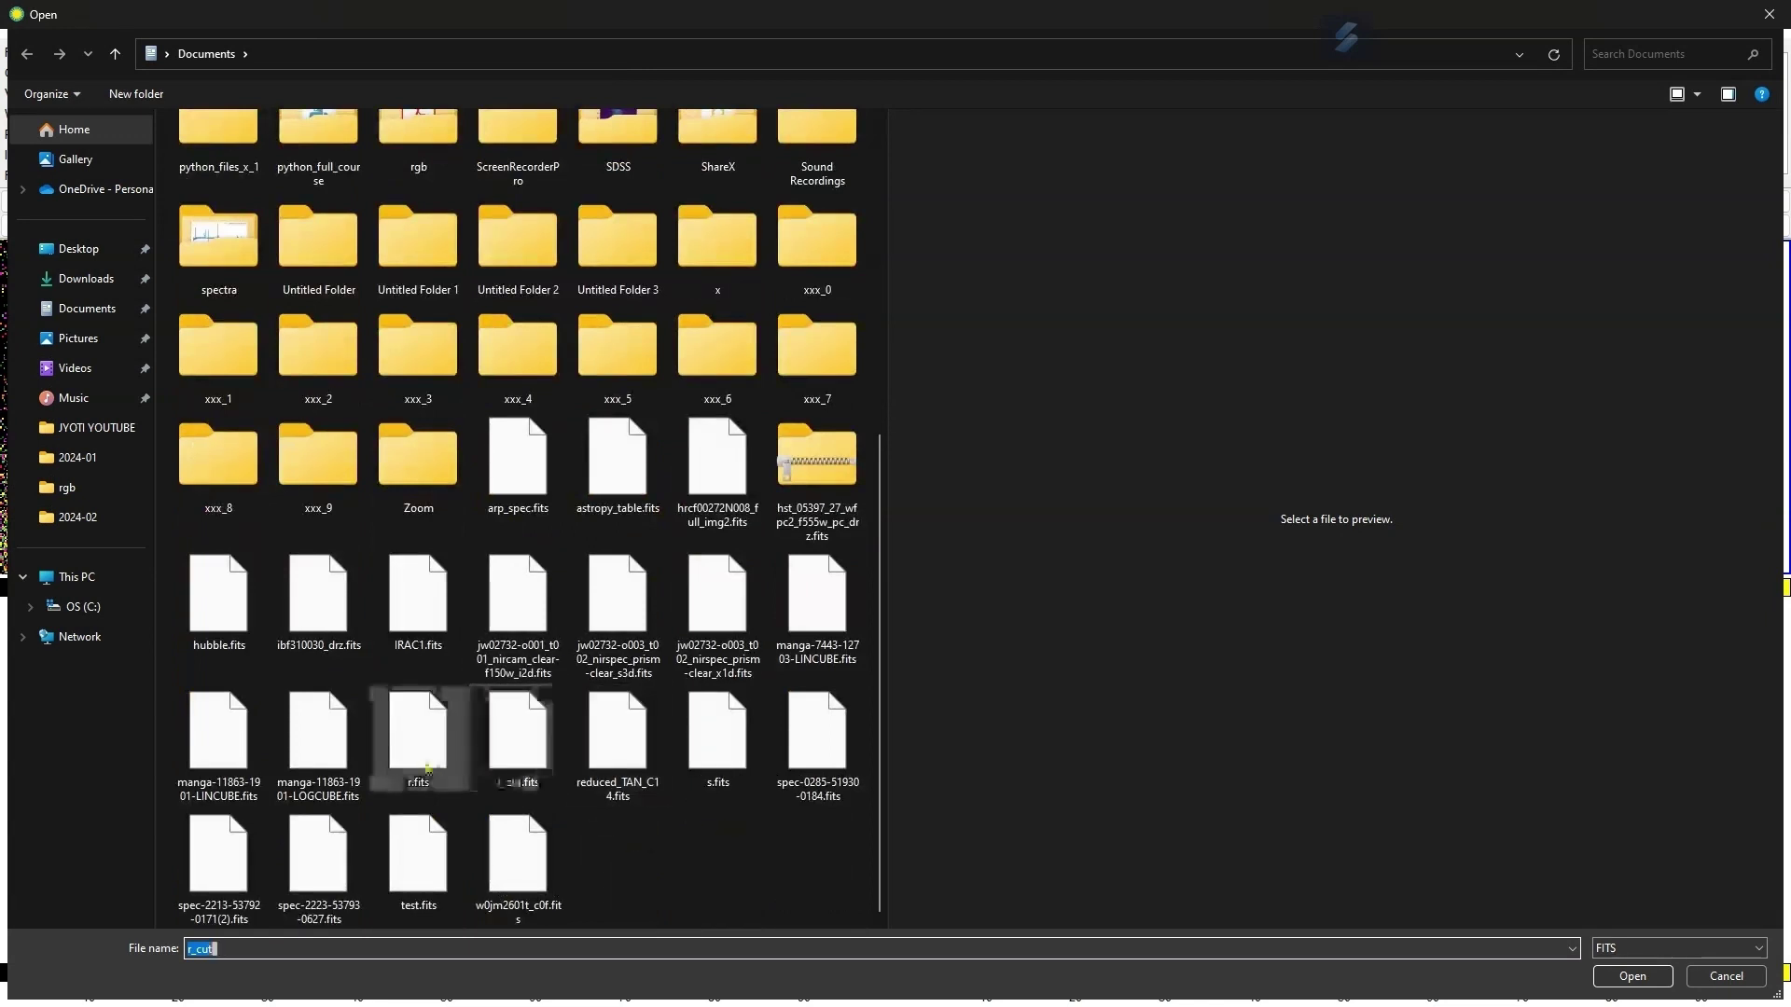
left_click(418, 597)
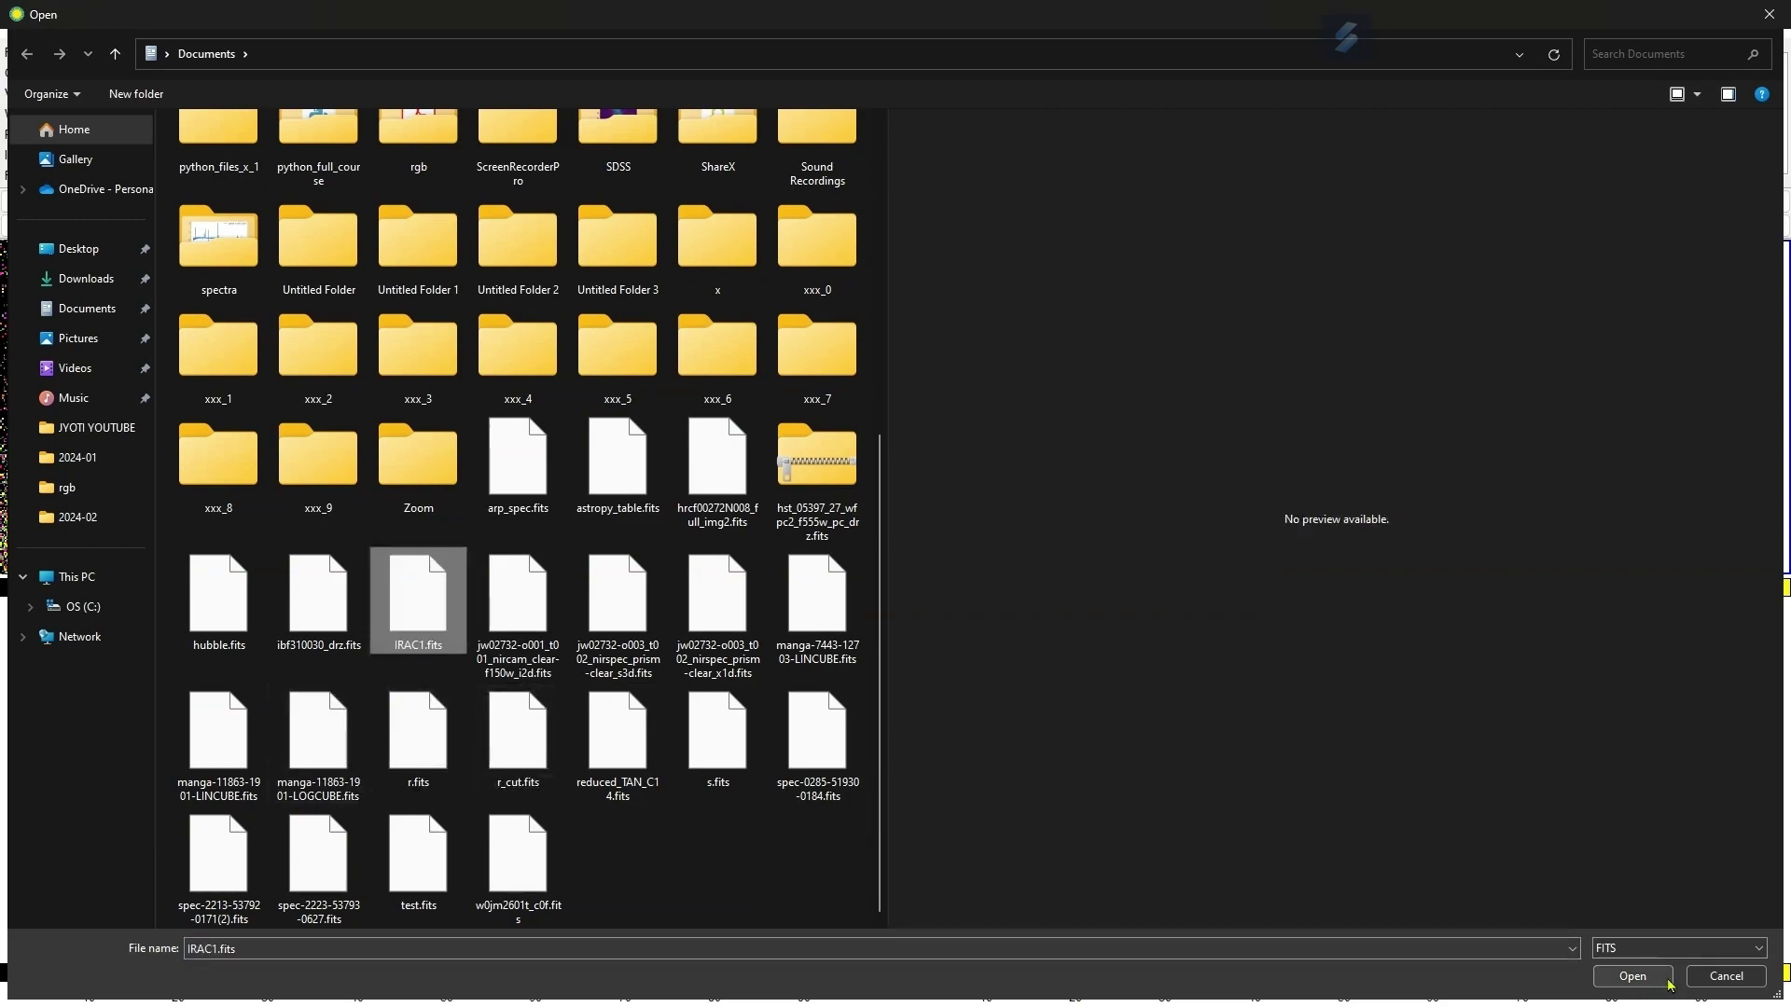
left_click(1633, 976)
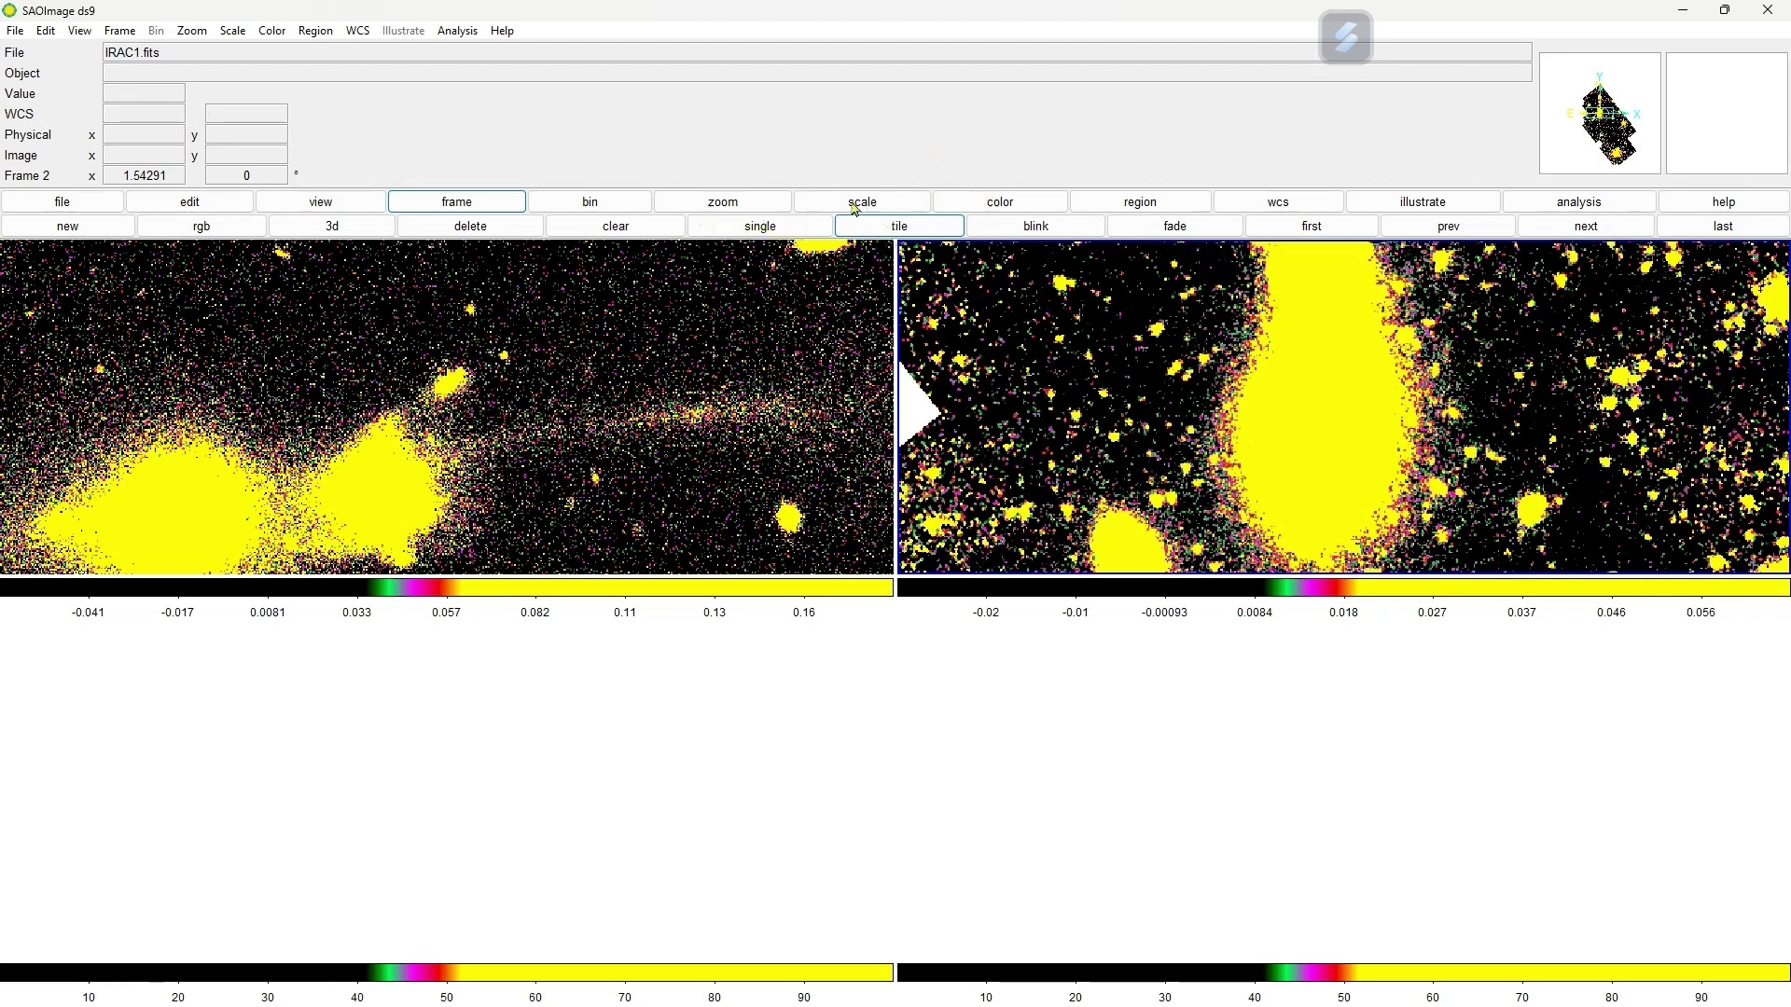
Zoom the IRAC1 mosaic to 1/4 and make the bottom-left frame current
left_click(753, 207)
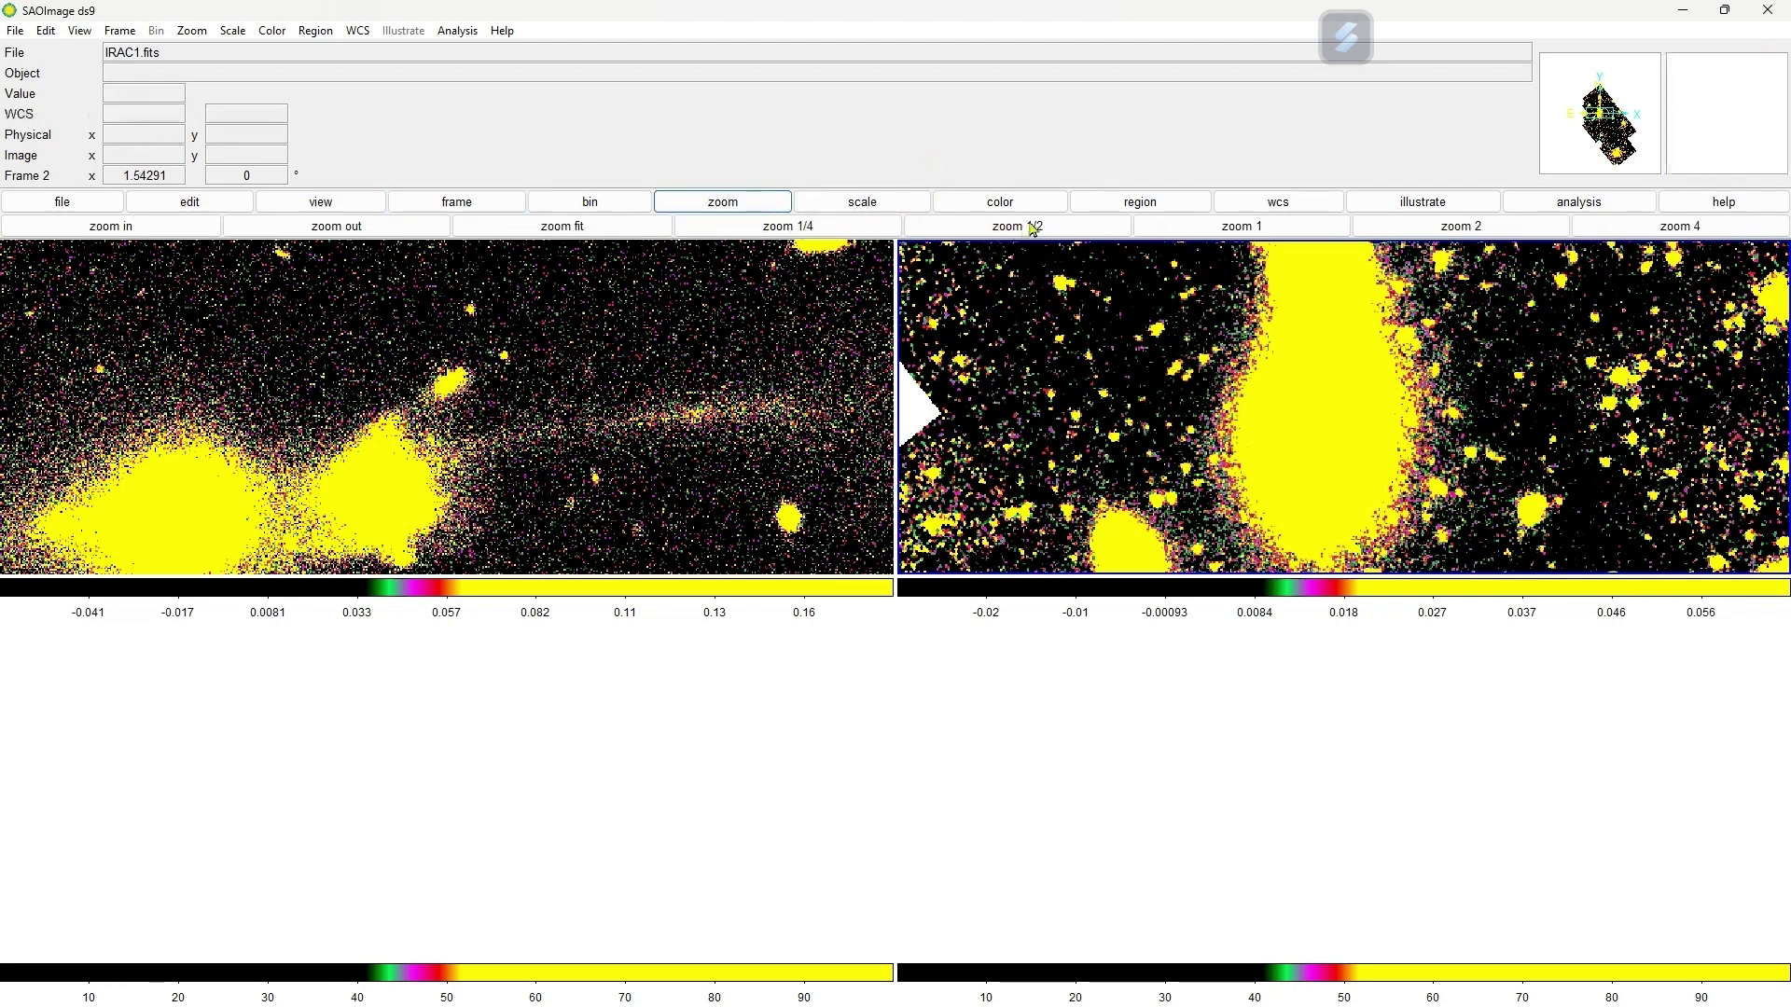
left_click(872, 232)
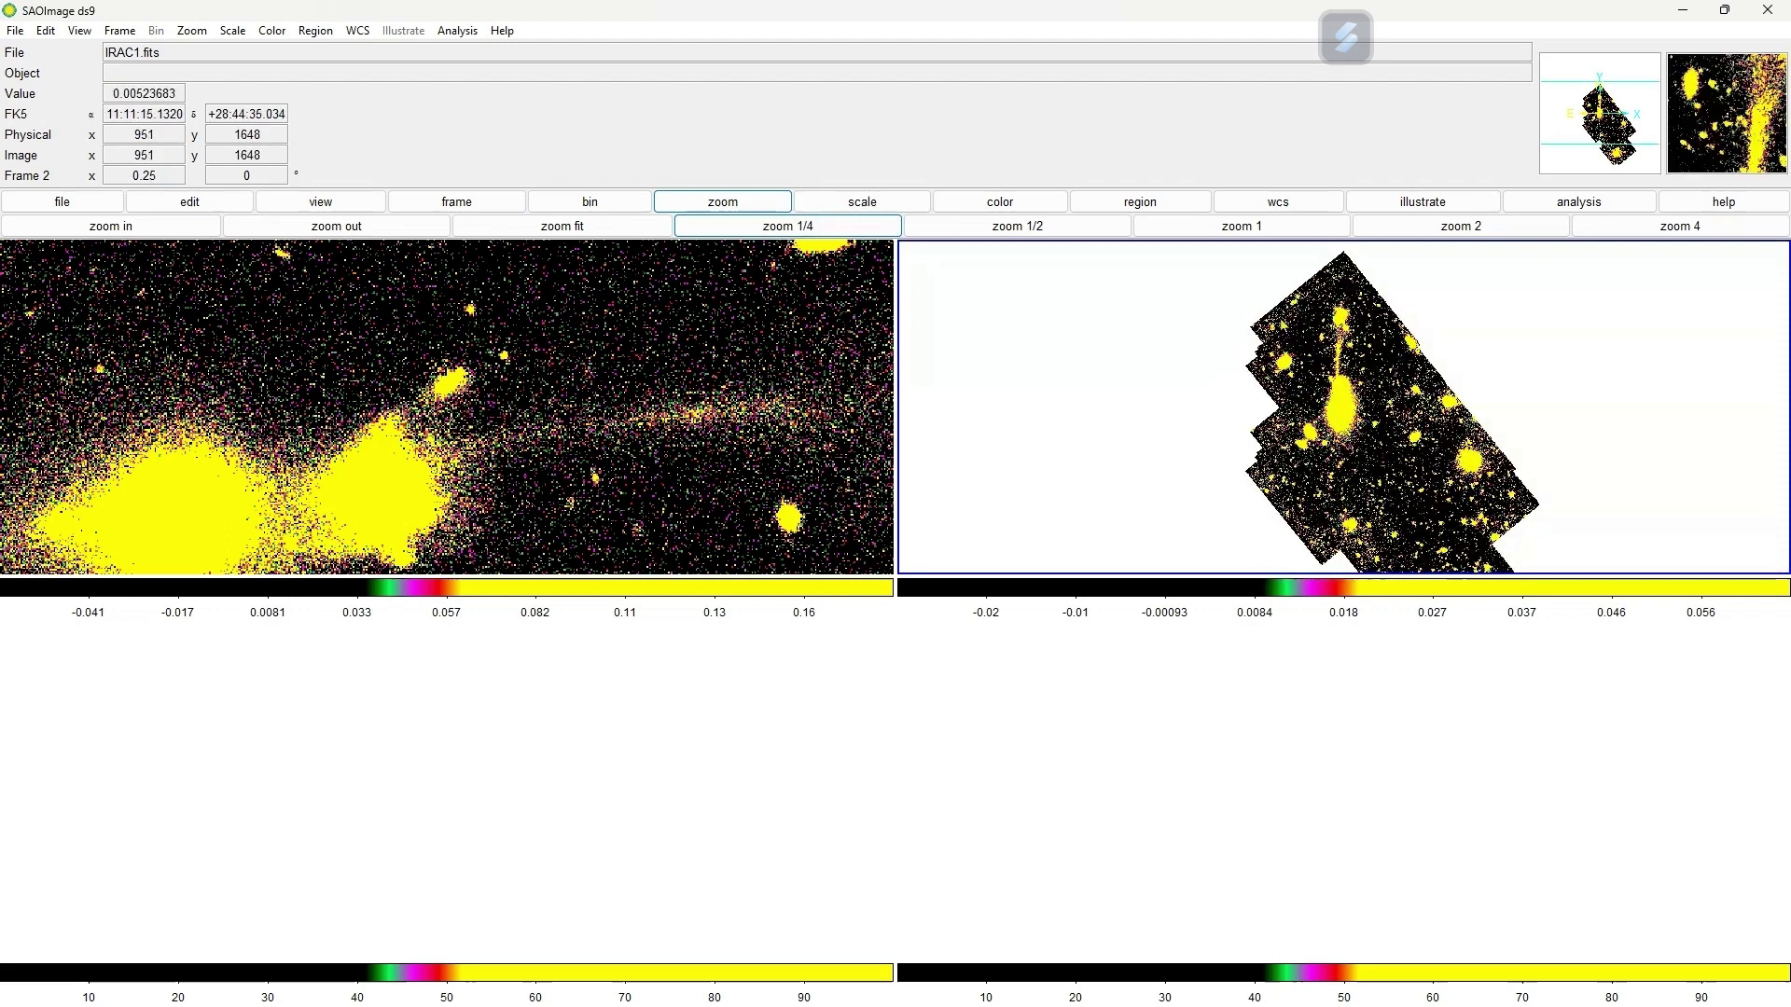
left_click(532, 724)
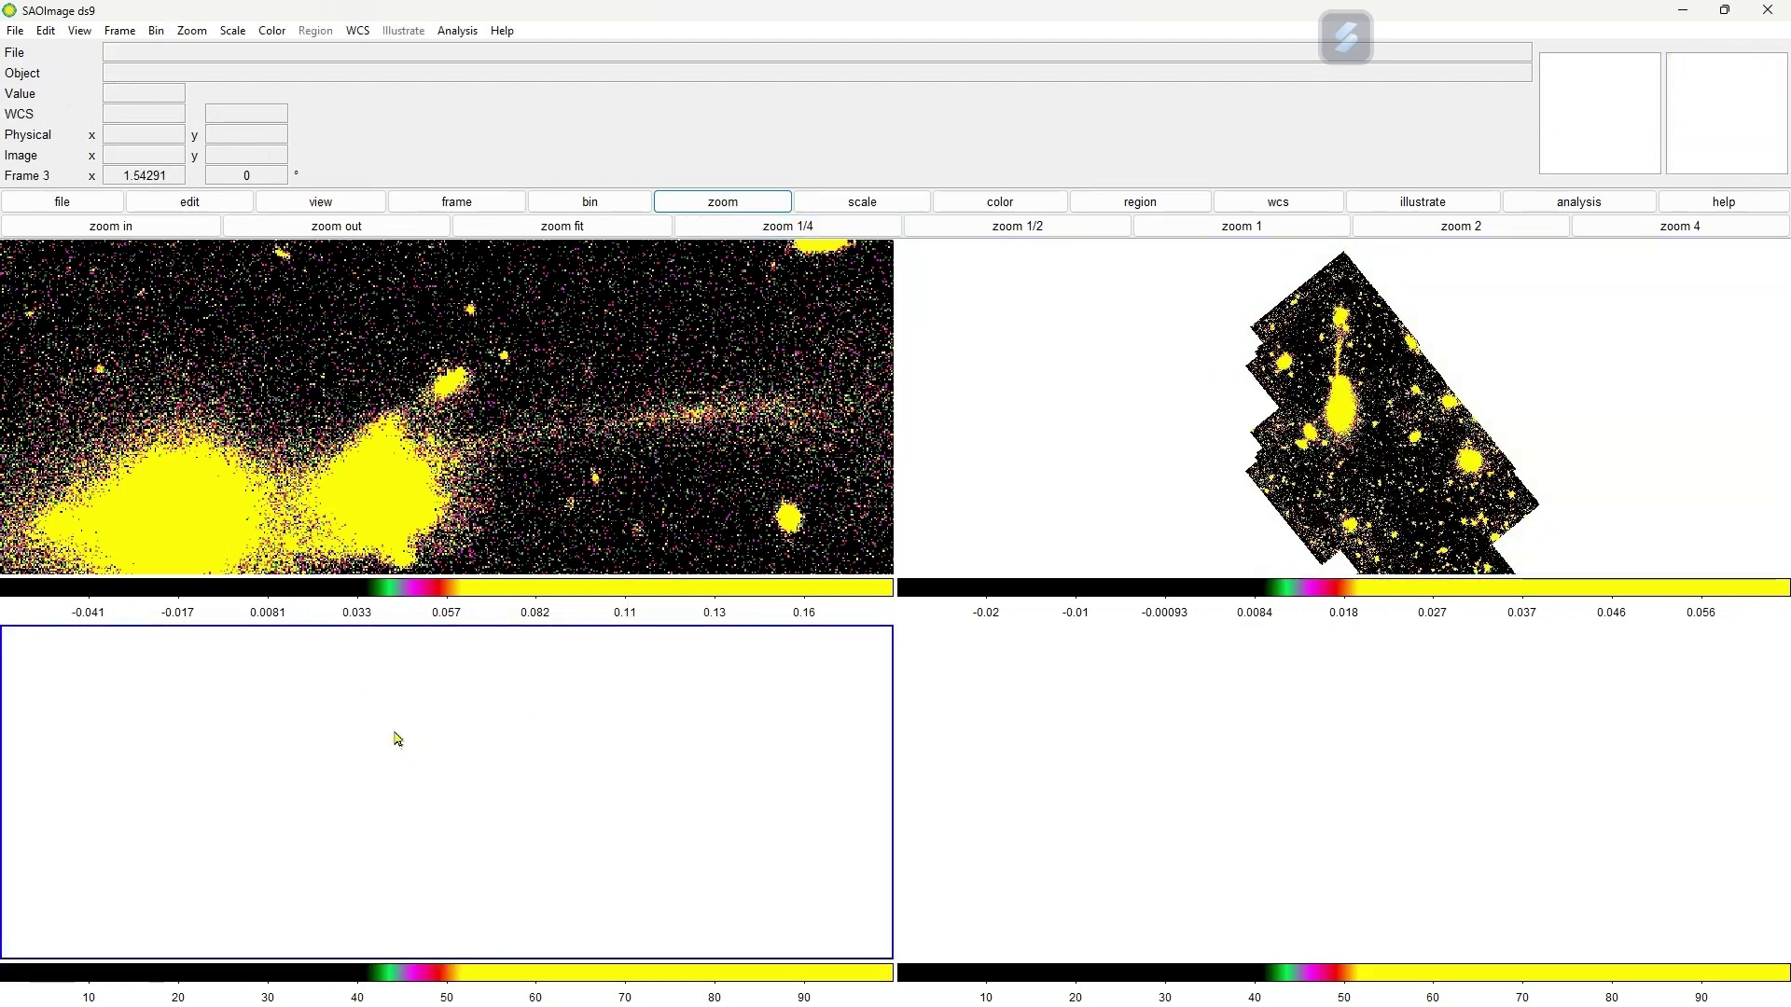
Load r.fits from Documents into the bottom-left frame
left_click(14, 31)
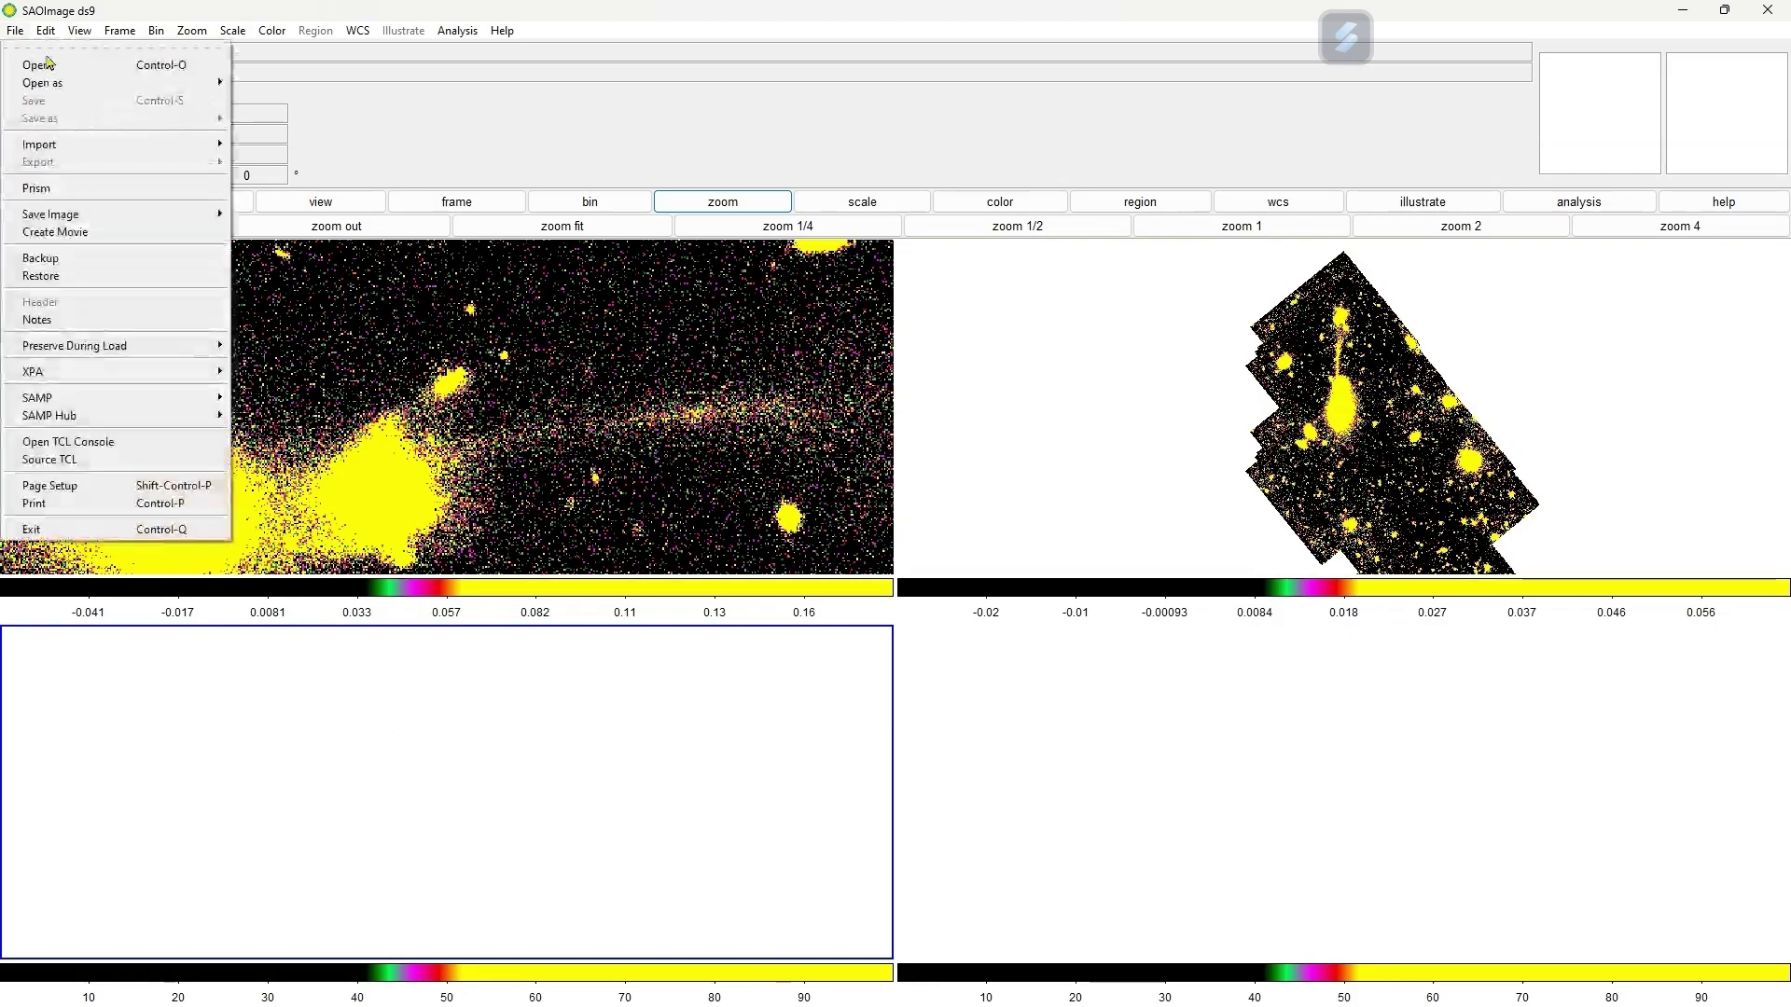
left_click(54, 67)
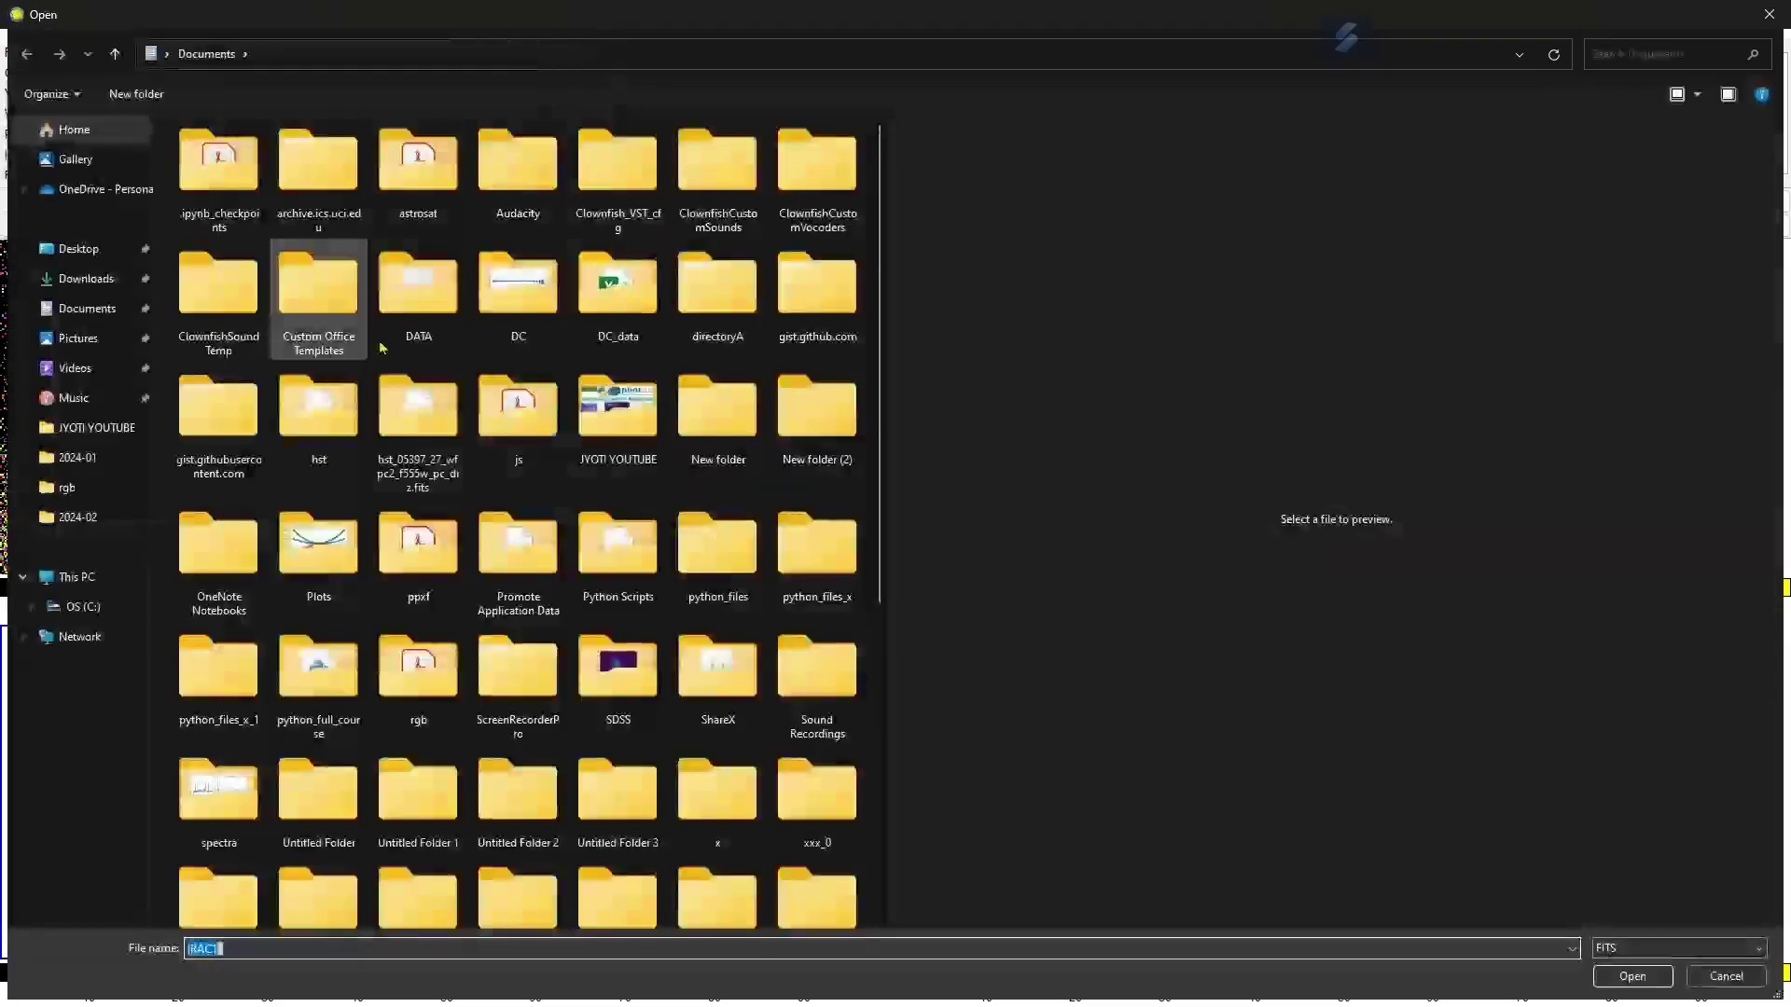
scroll(417, 518, "down", 5)
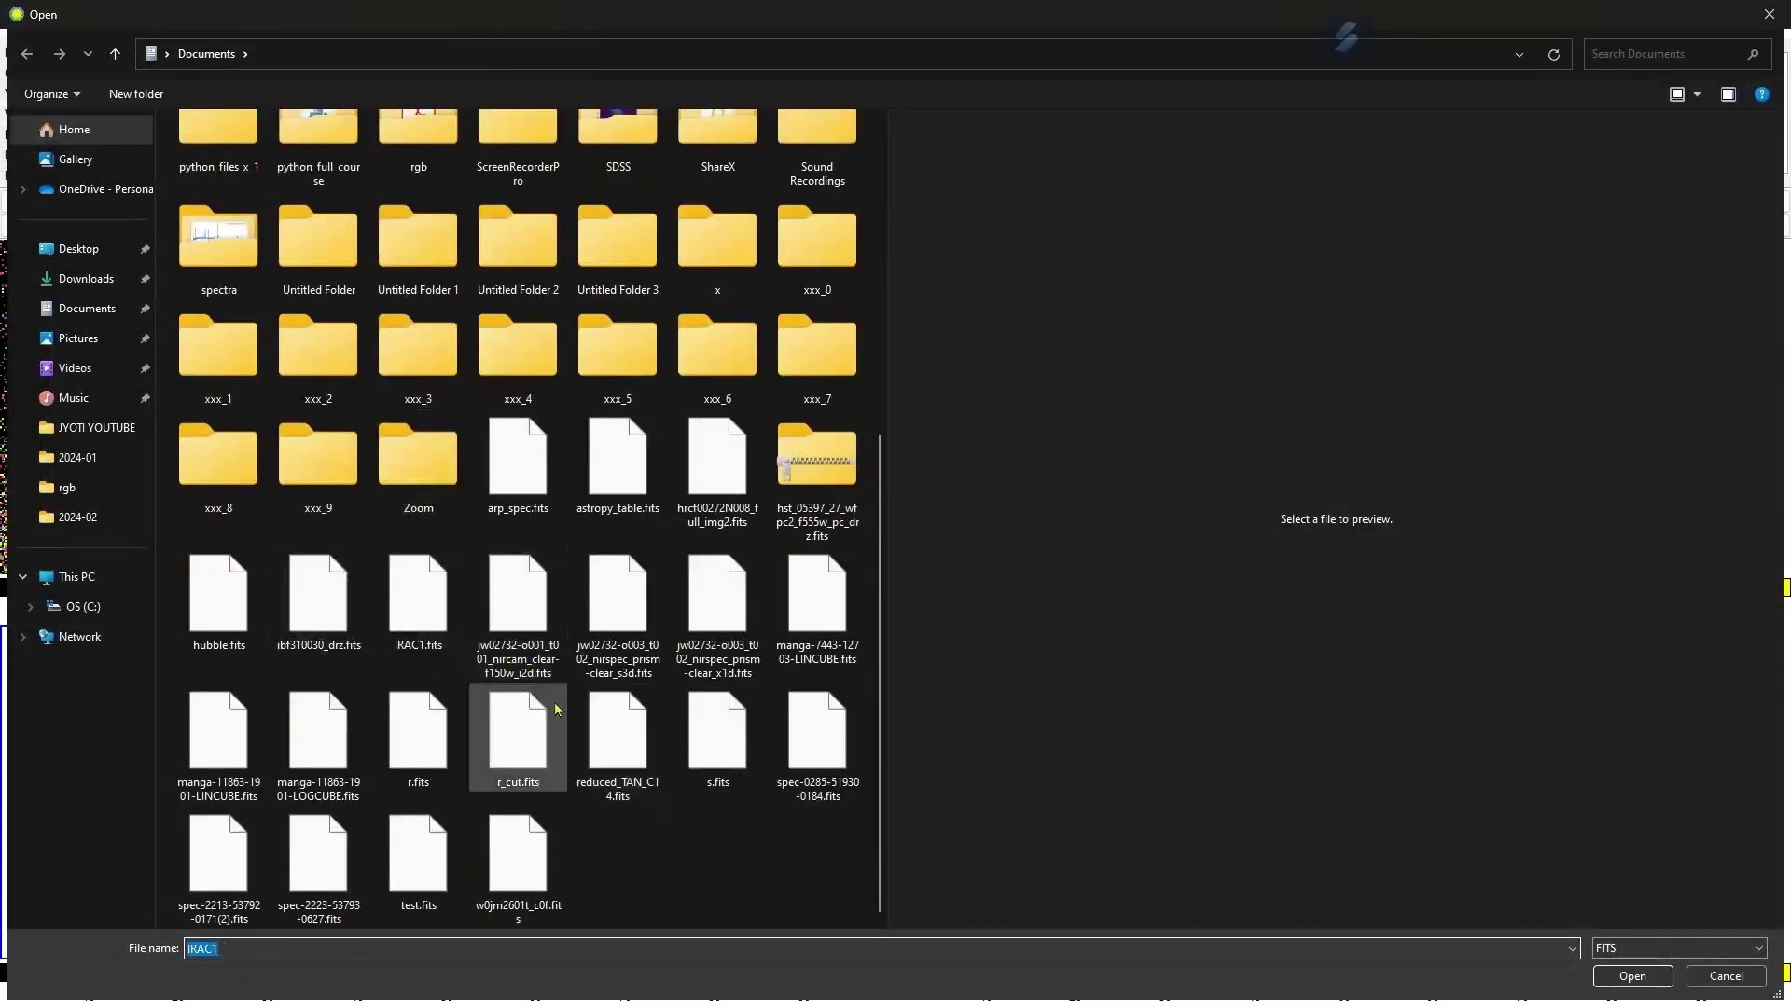
left_click(422, 735)
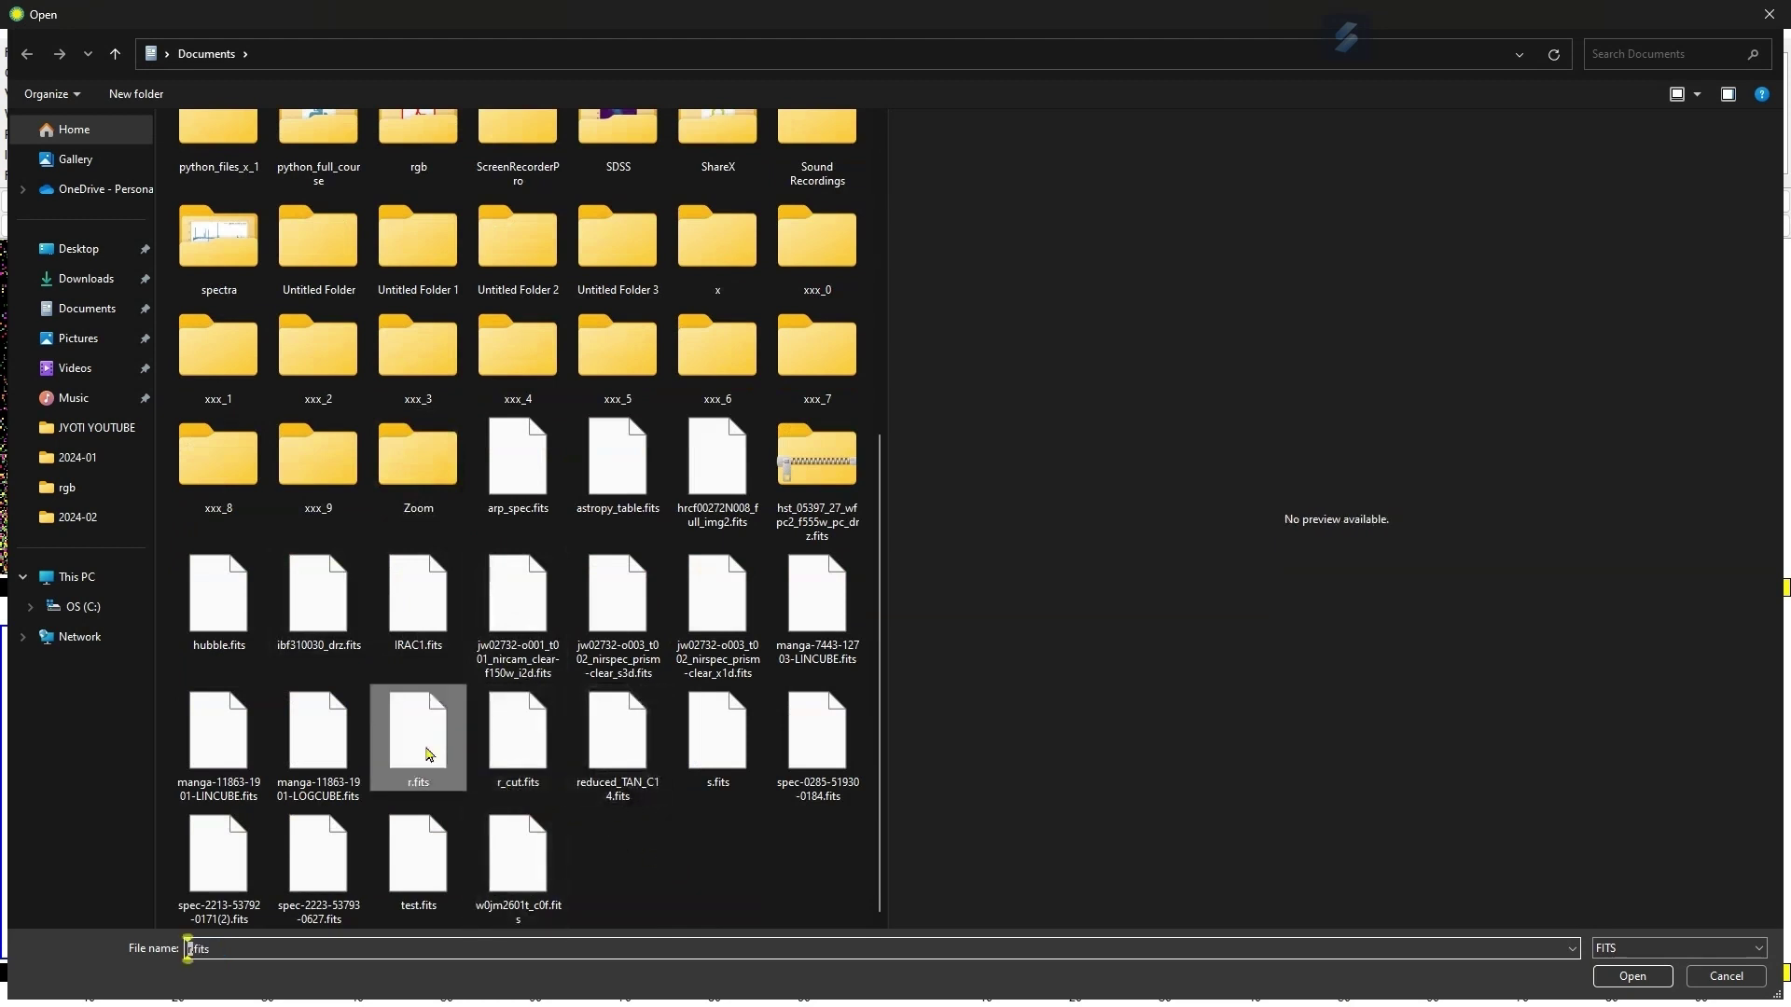
left_click(1601, 976)
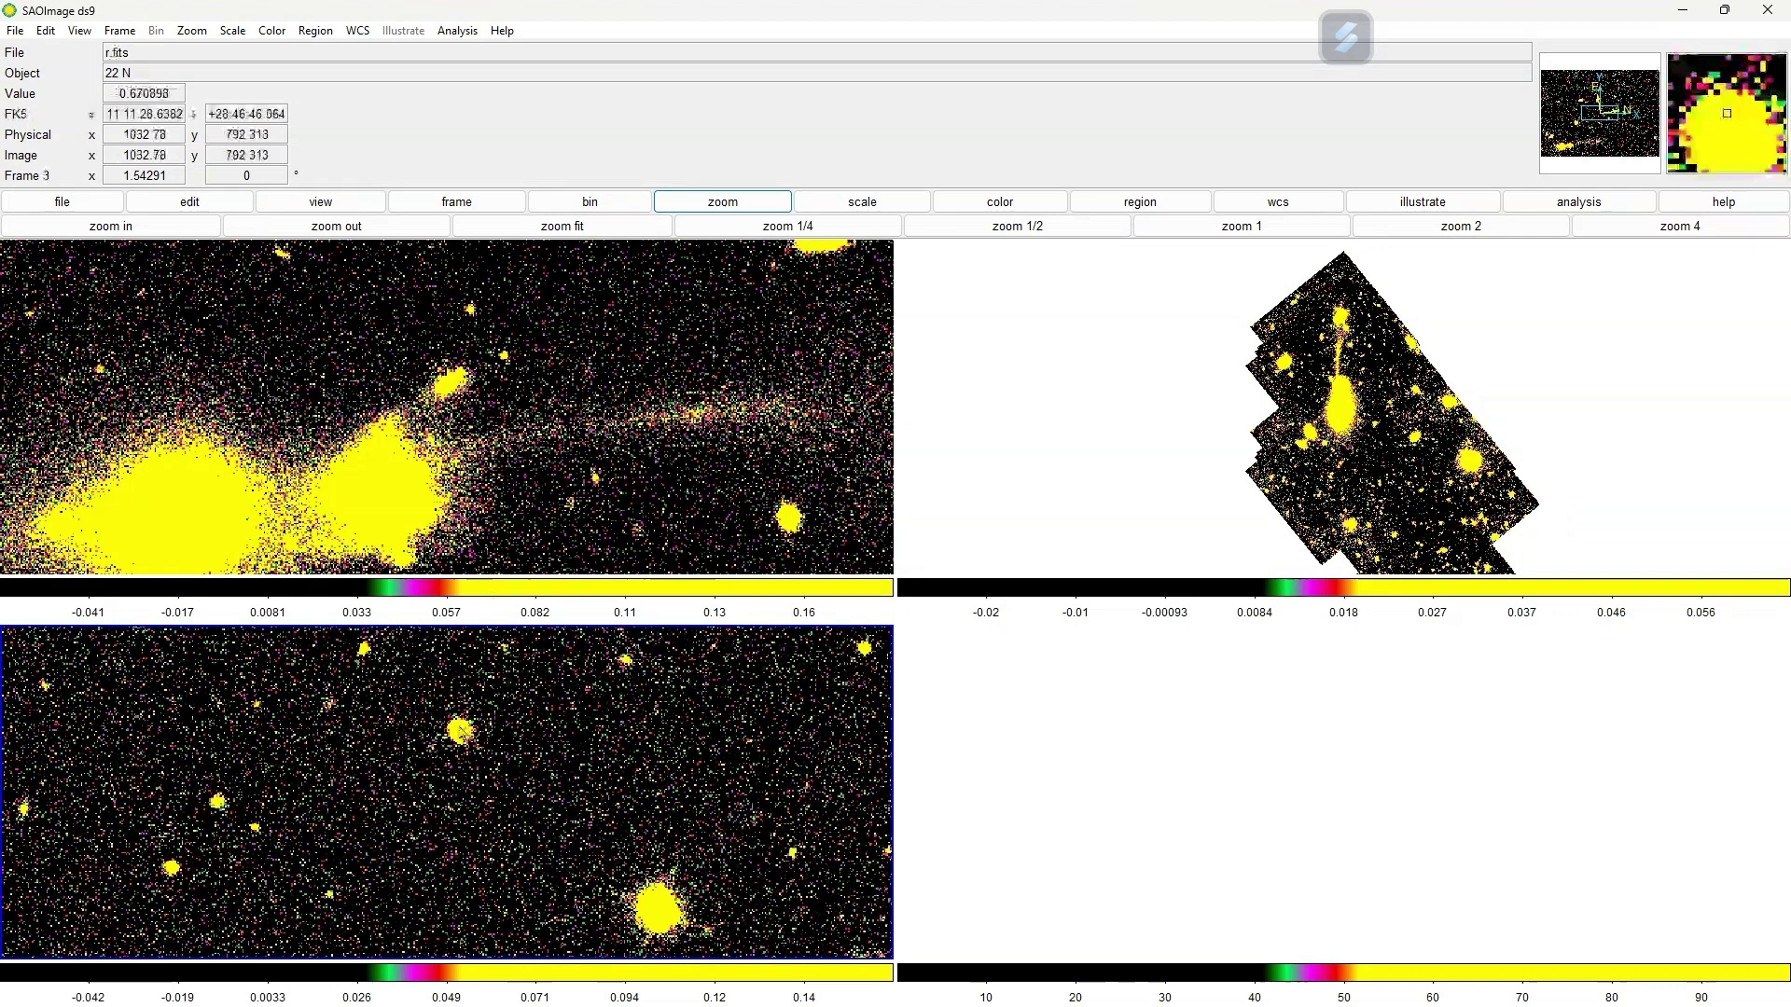
Load jw02732-o001_t001_nircam_clear-f150w_i2d.fits, found by searching 'jw', into the bottom-right frame
left_click(1160, 858)
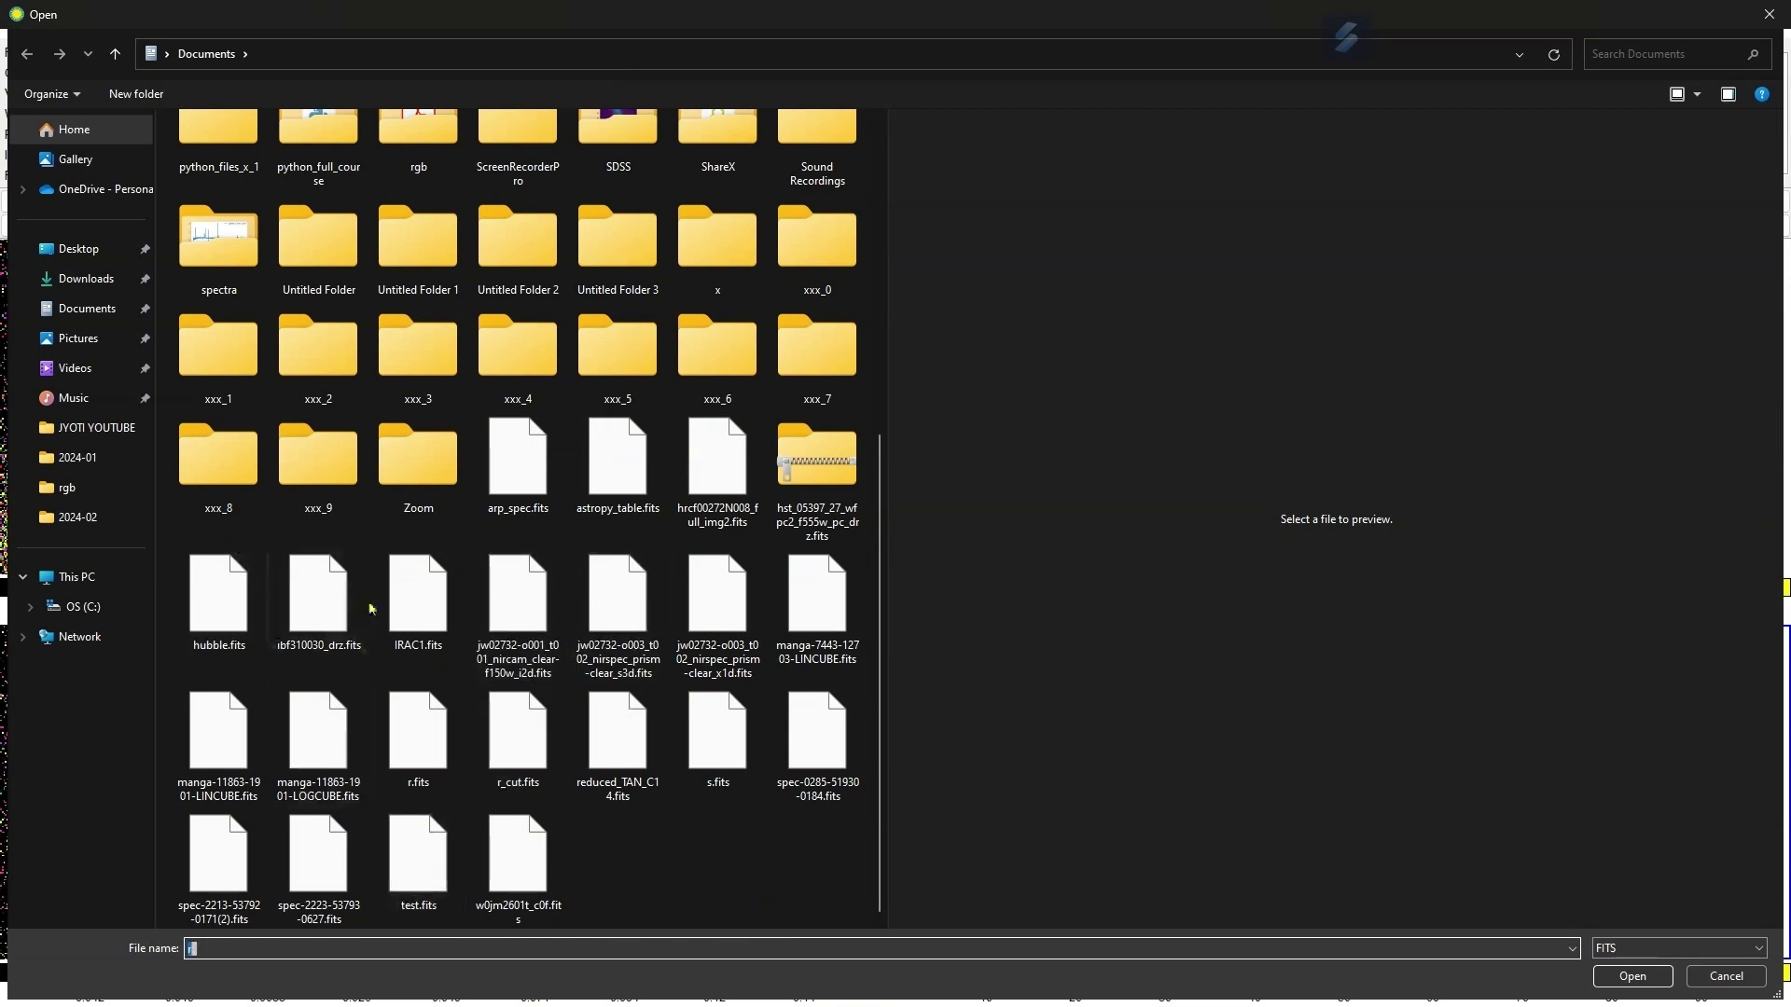
scroll(466, 513, "up", 5)
scroll(619, 619, "down", 6)
left_click(1593, 53)
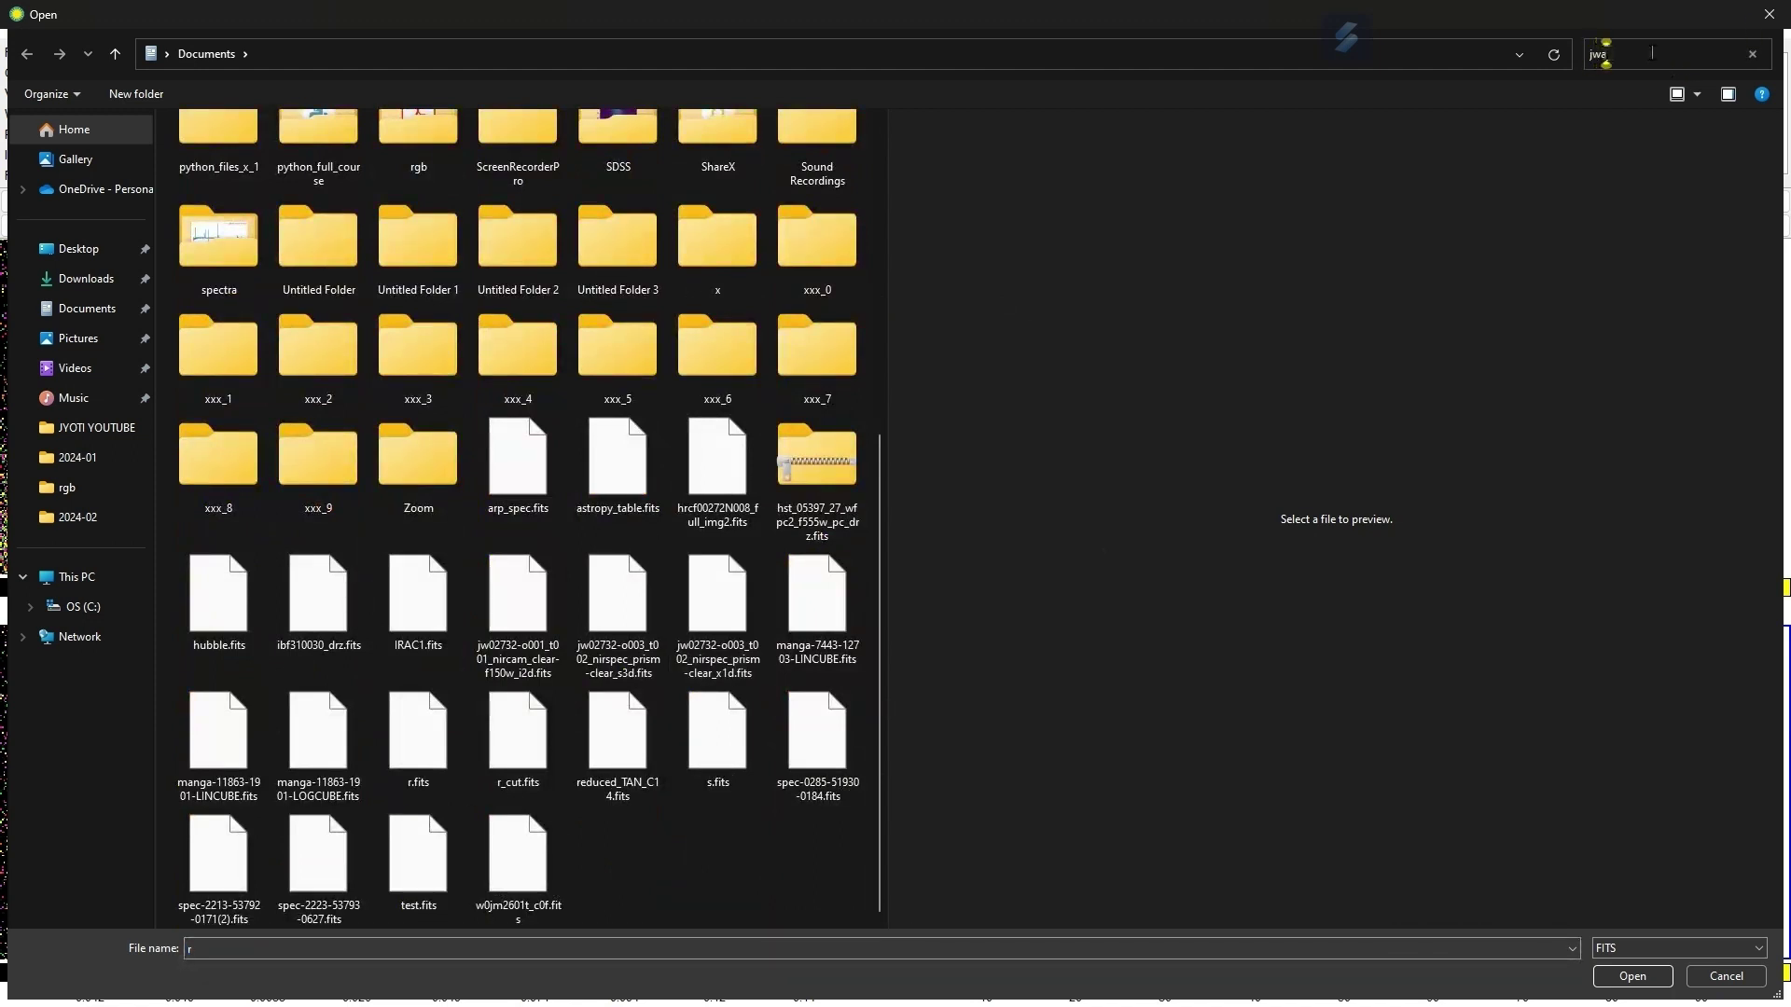
type("jwa")
key("BackSpace")
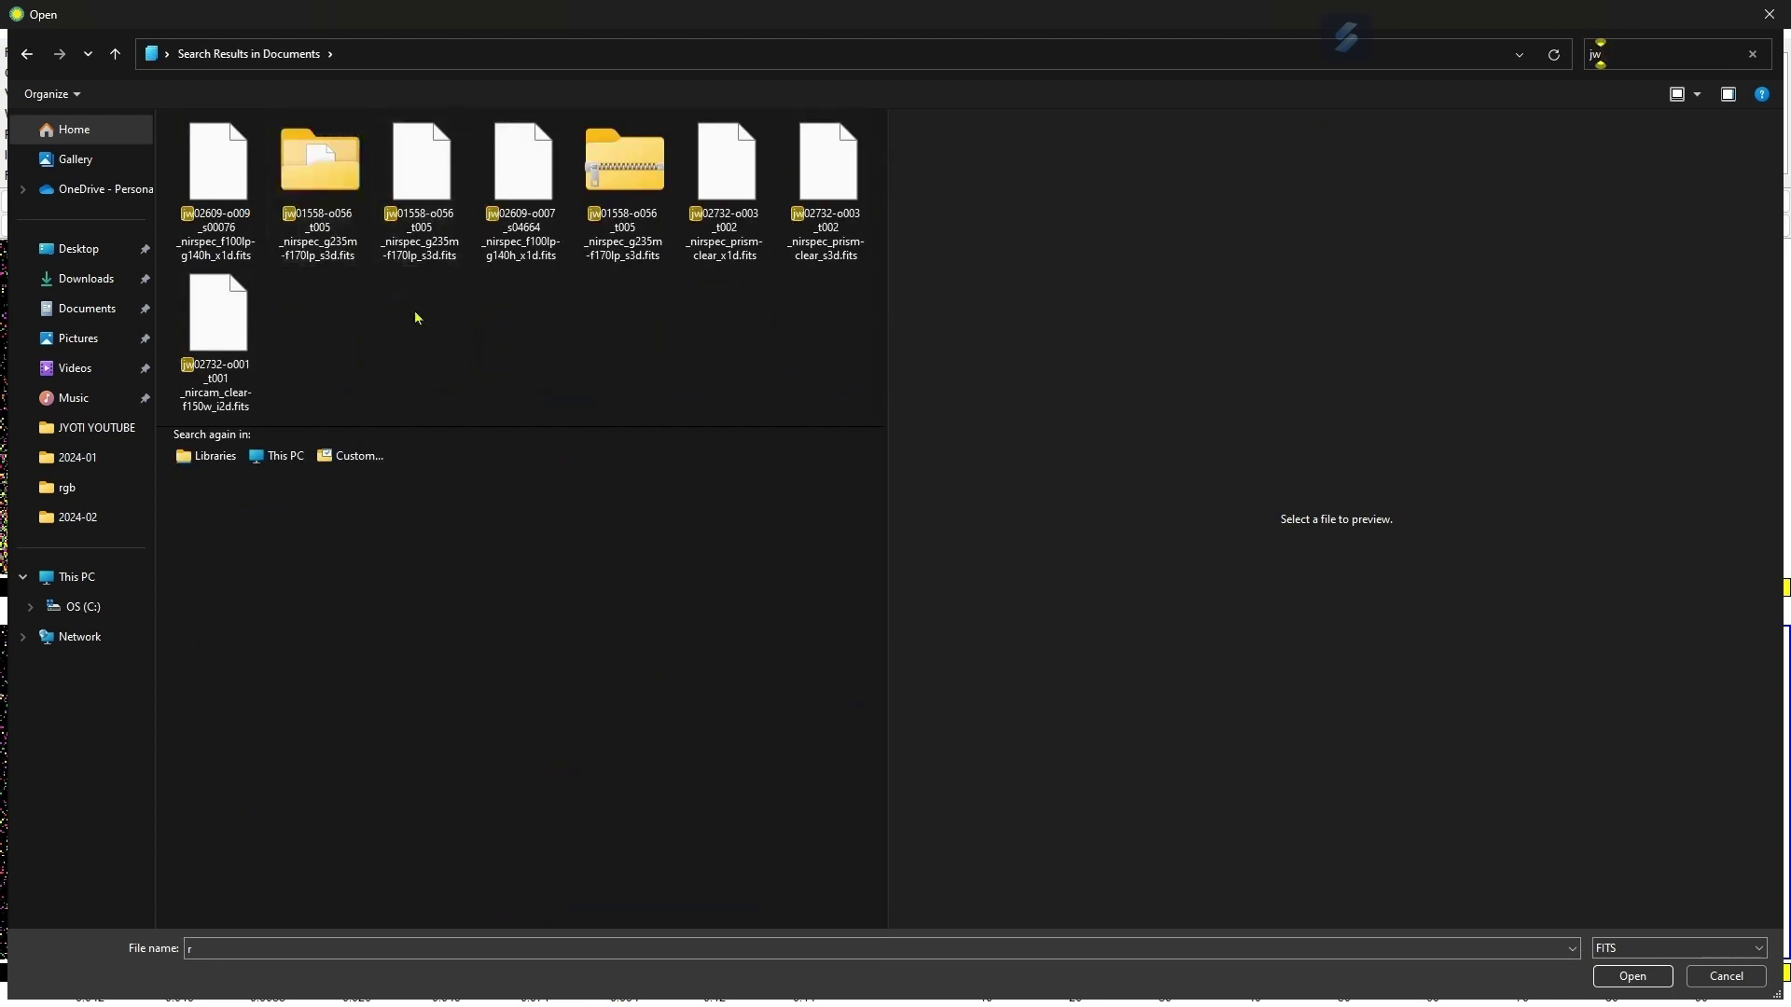
left_click(260, 340)
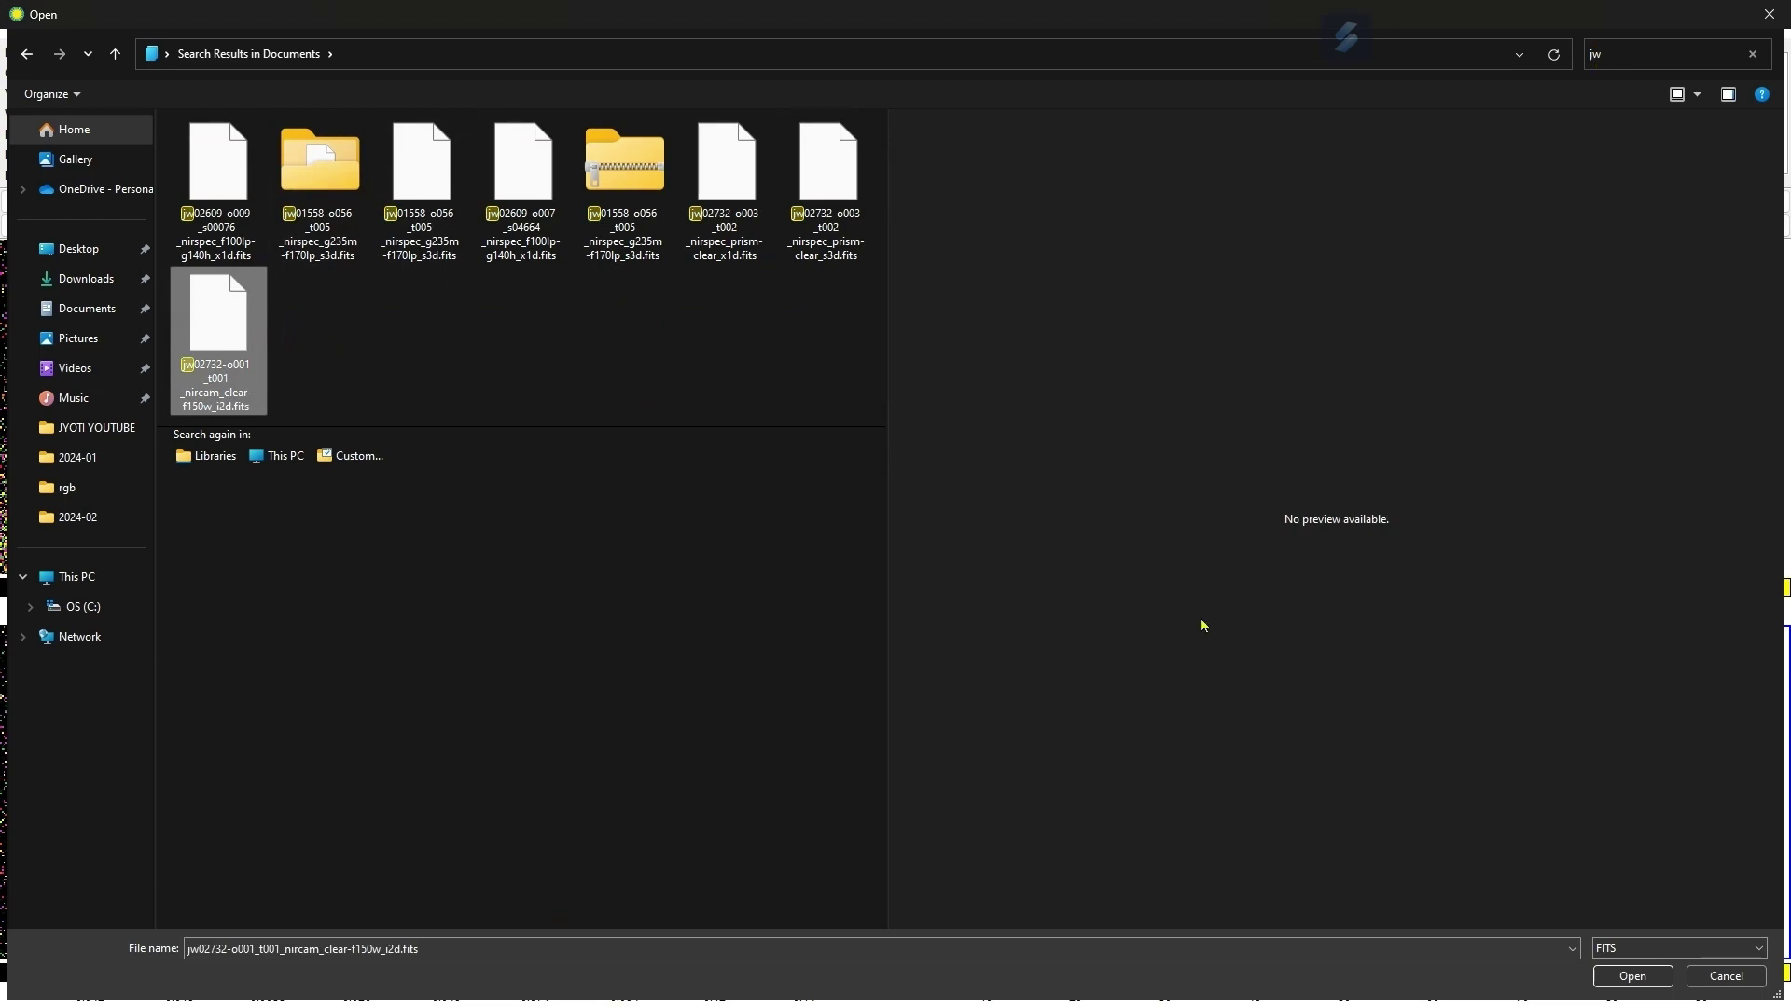
left_click(1632, 976)
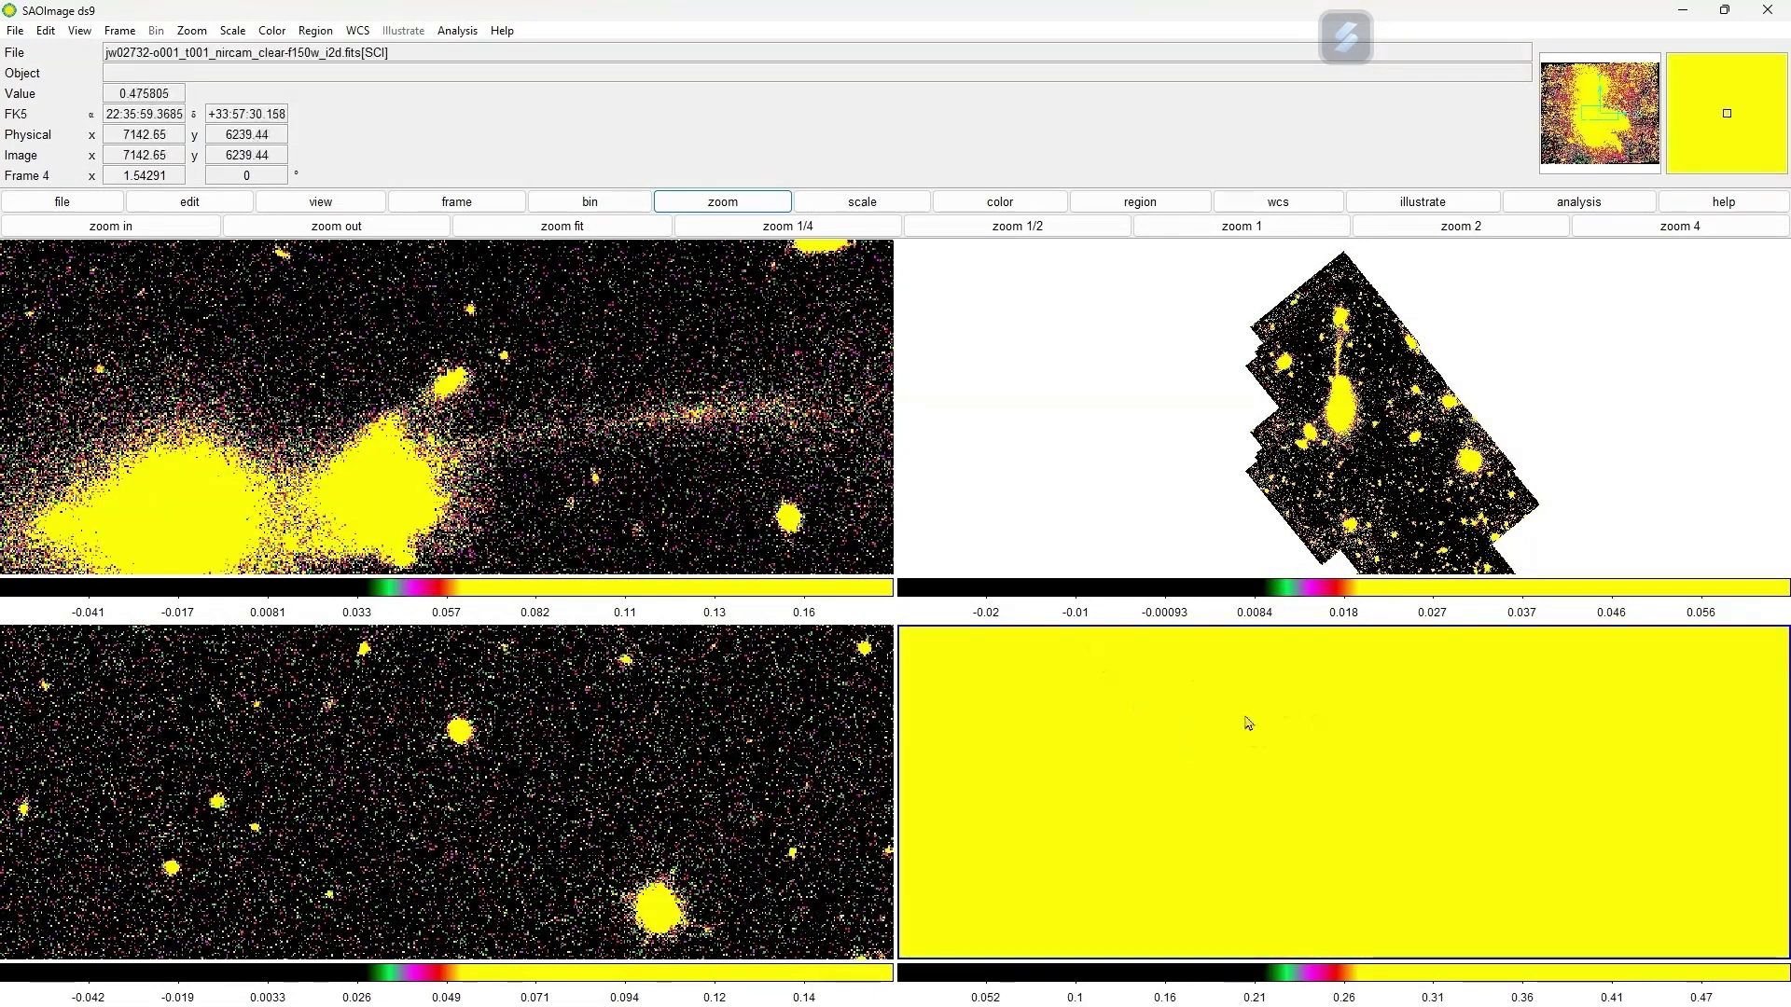
Give the JWST frame sinh scaling, after trying log, and zoom it to 1/4
left_click(907, 201)
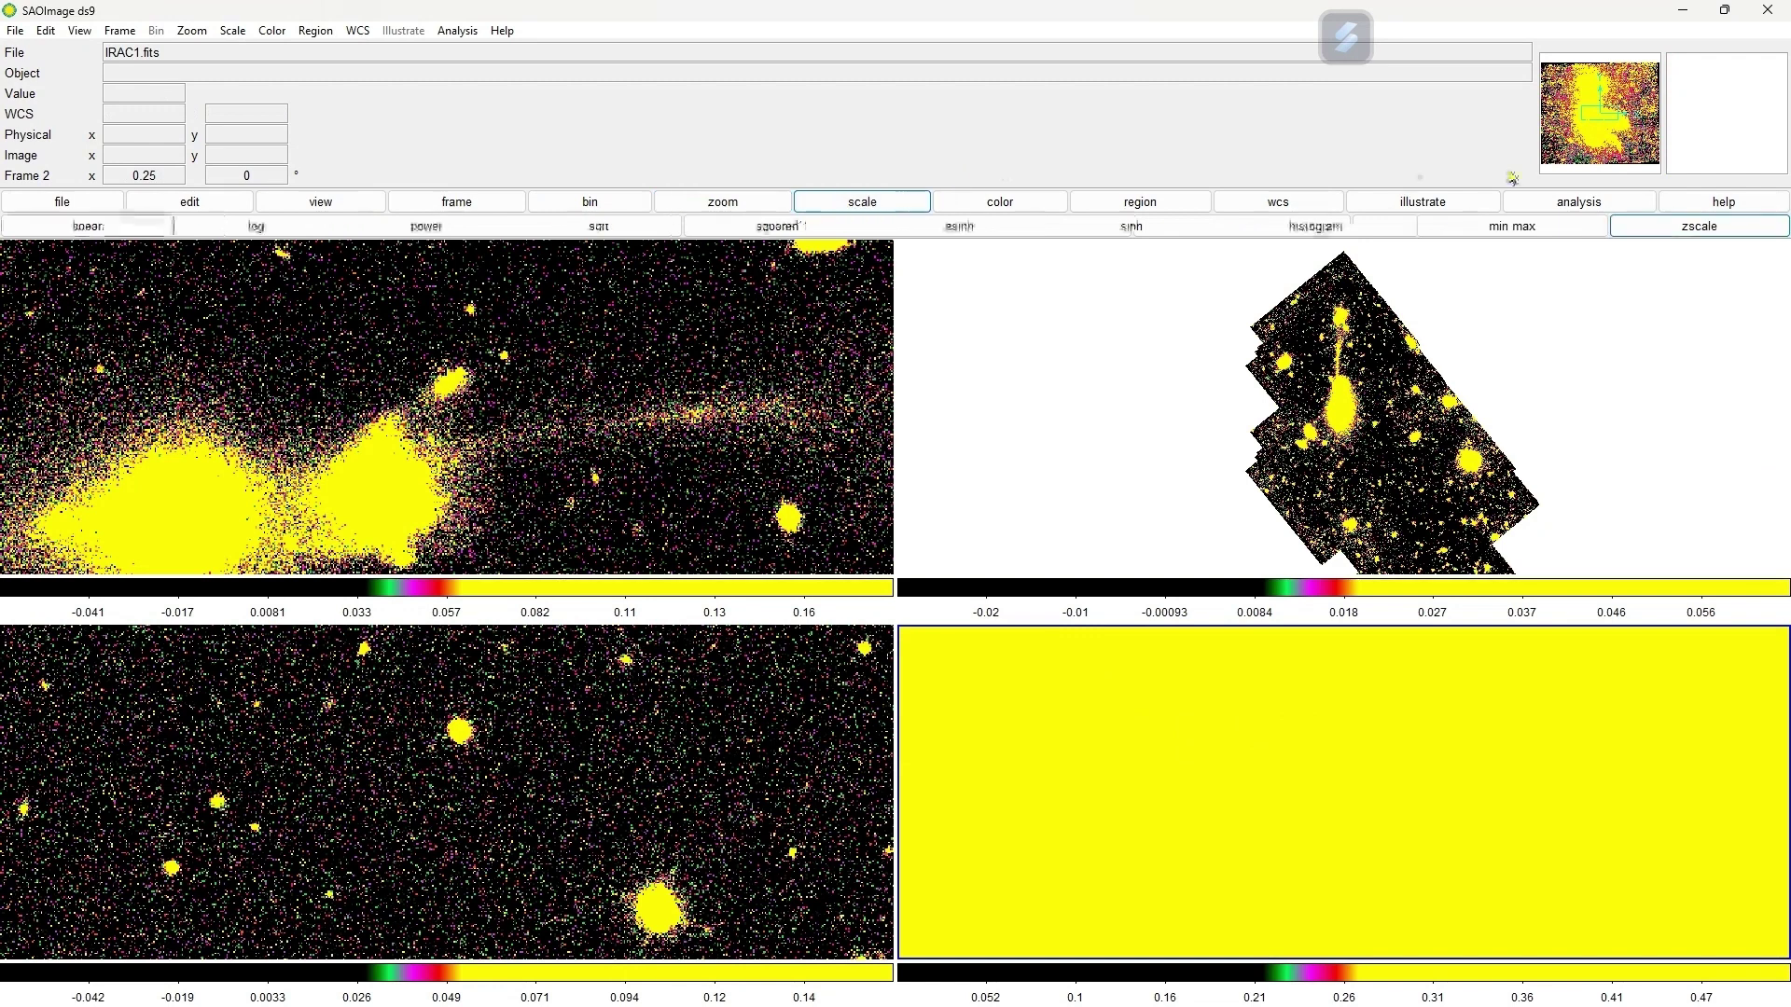
left_click(272, 226)
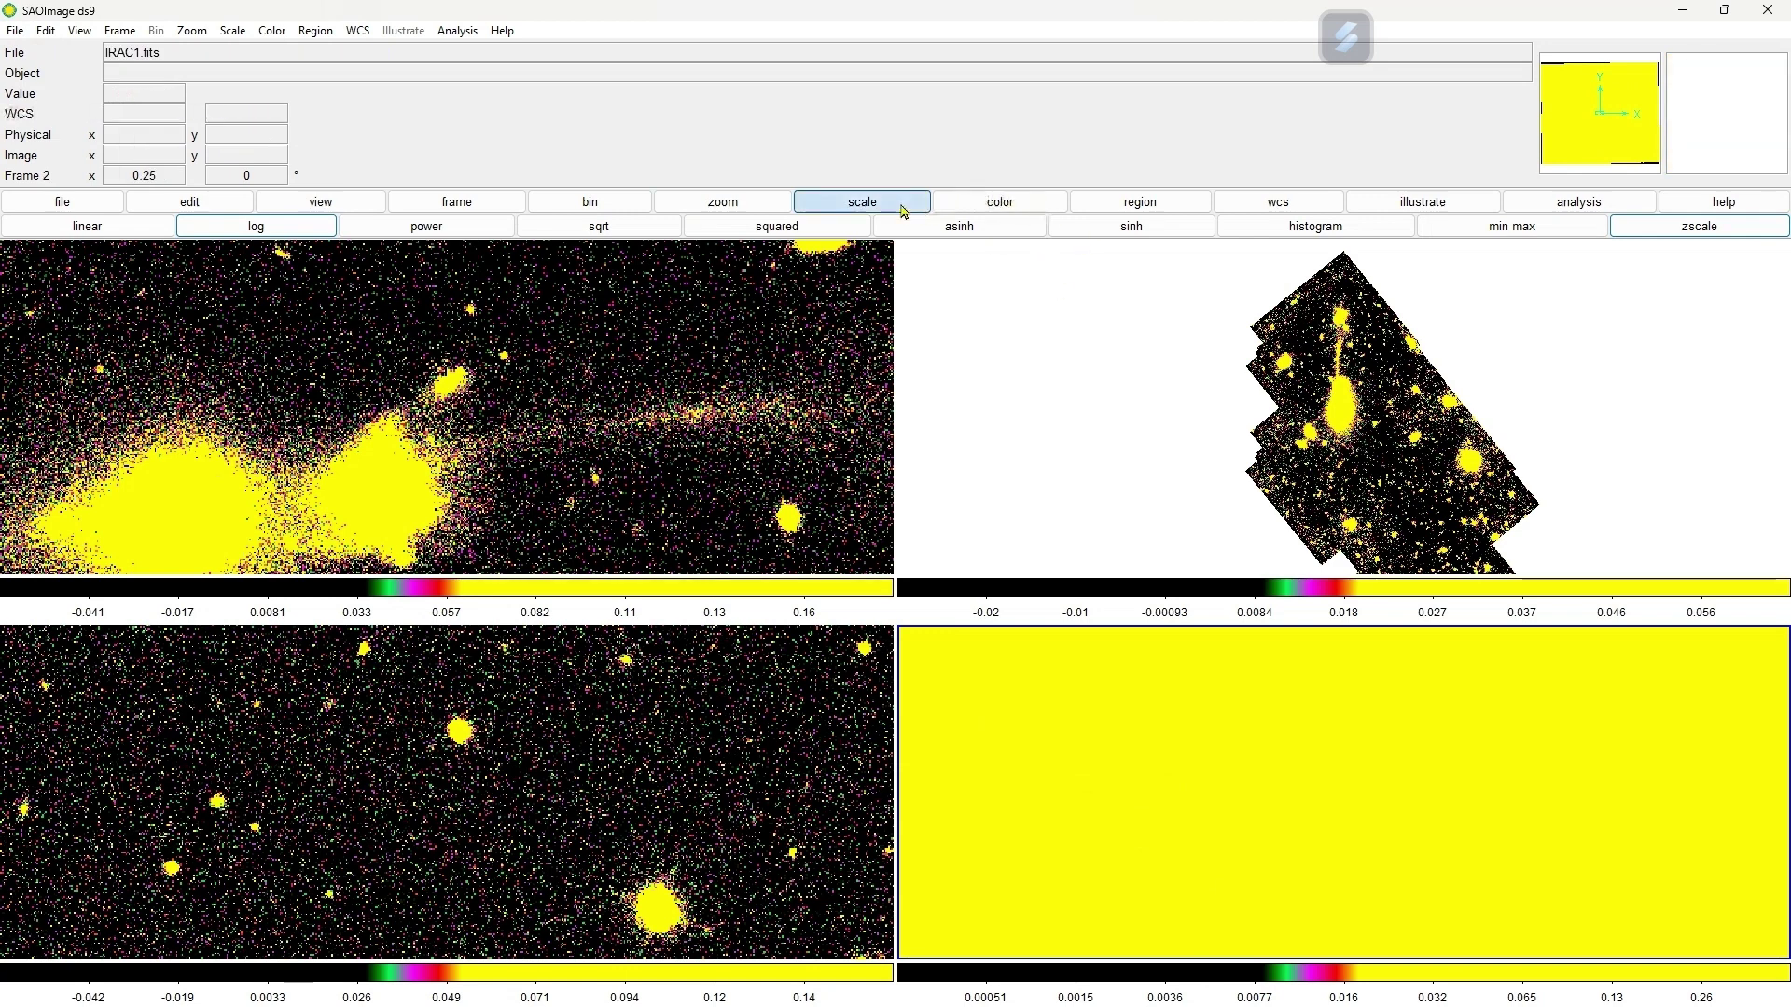
left_click(1170, 228)
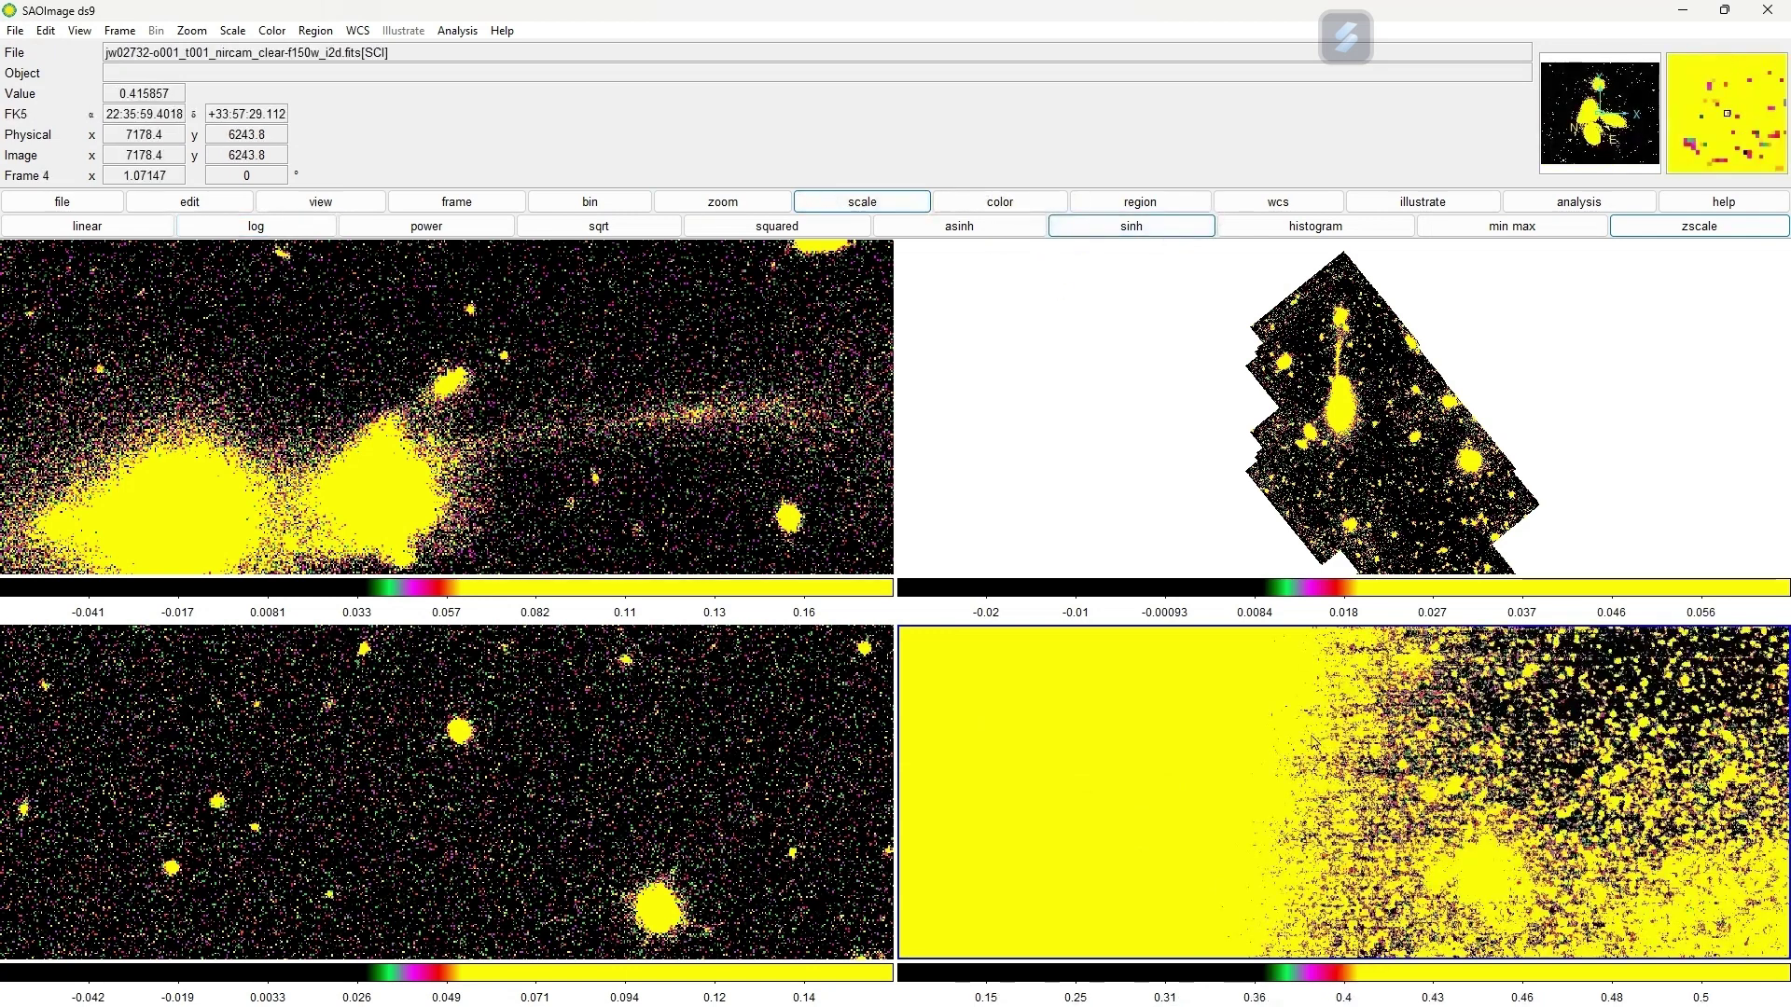
left_click(751, 202)
left_click(872, 227)
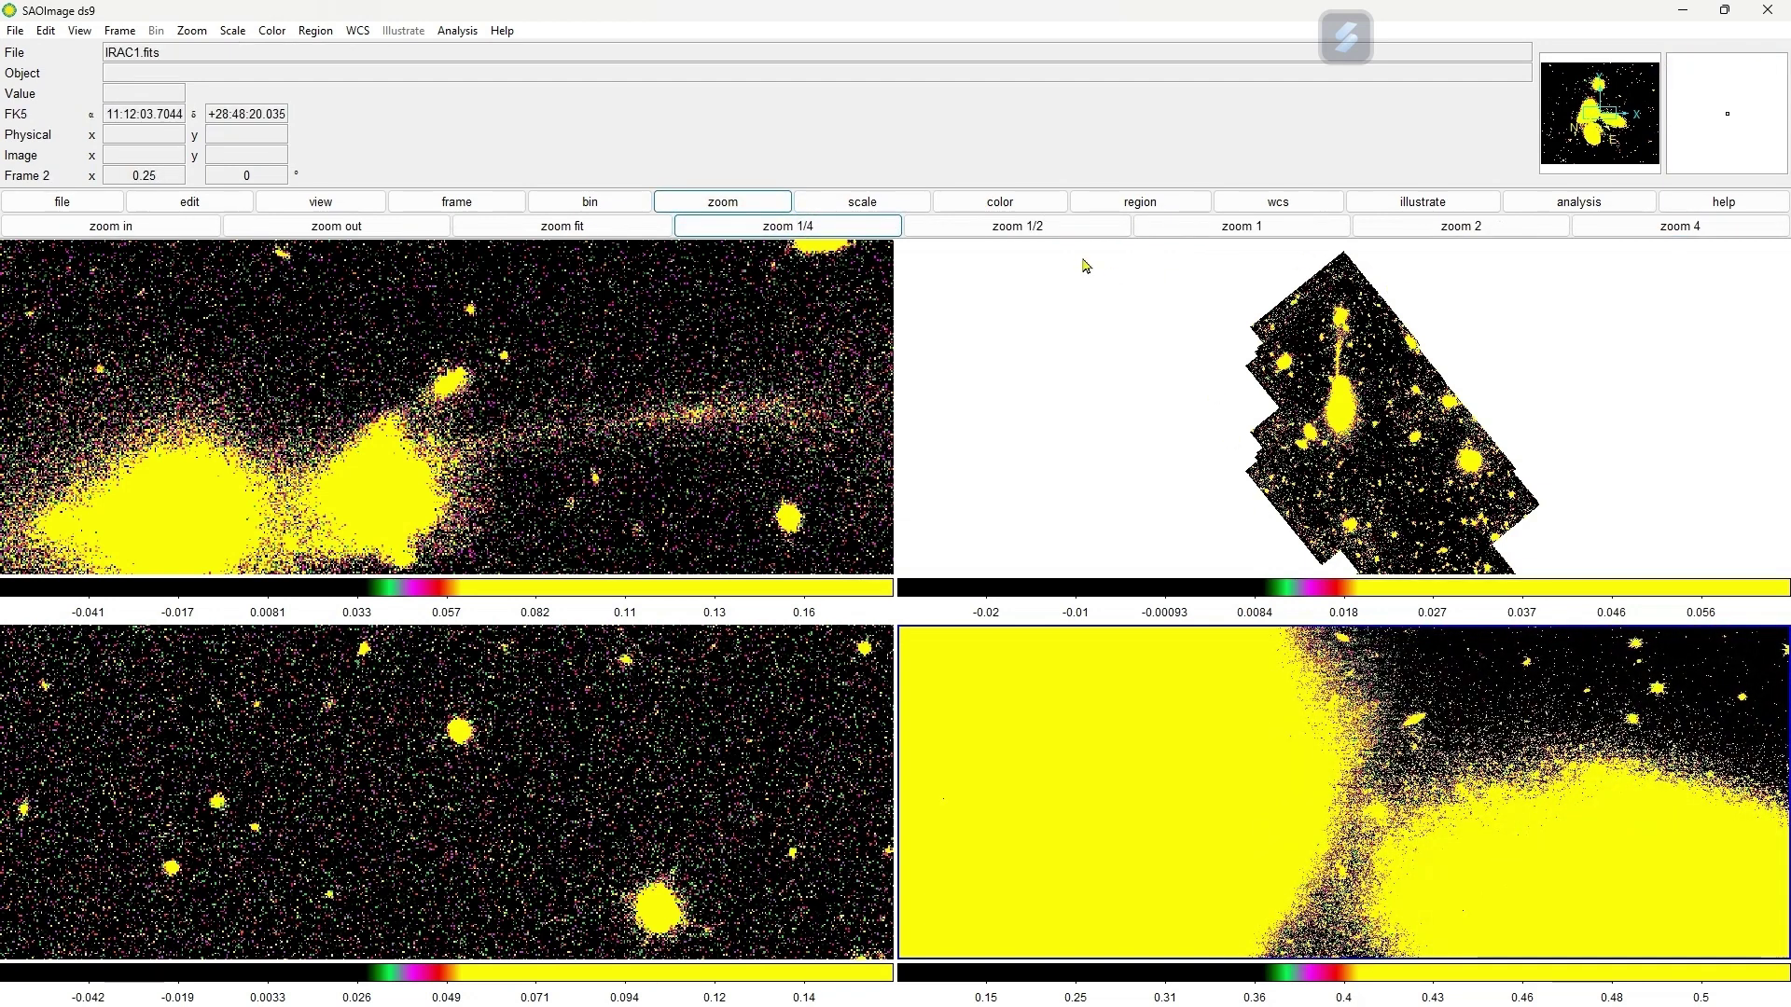
Zoom the JWST frame further out, pan the galaxy to the right, and select the IRAC1 frame
scroll(1304, 751, "down", 2)
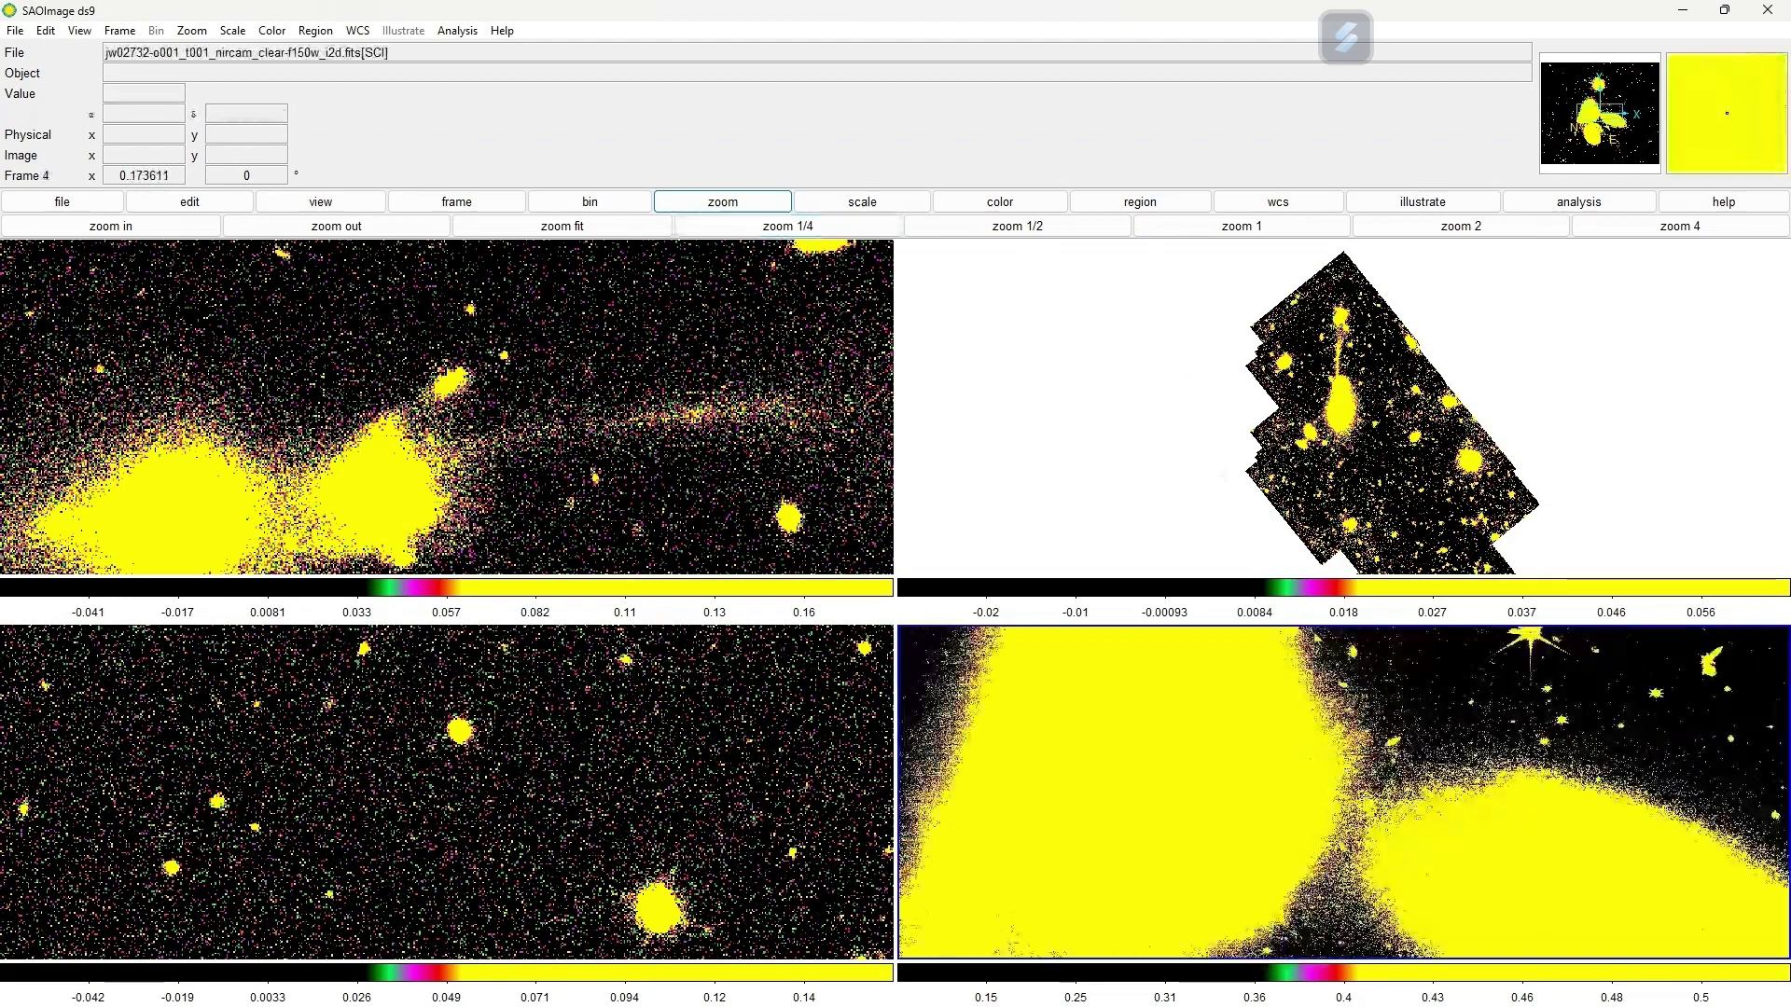
left_click(1590, 134)
left_click_drag(1591, 134, 1576, 137)
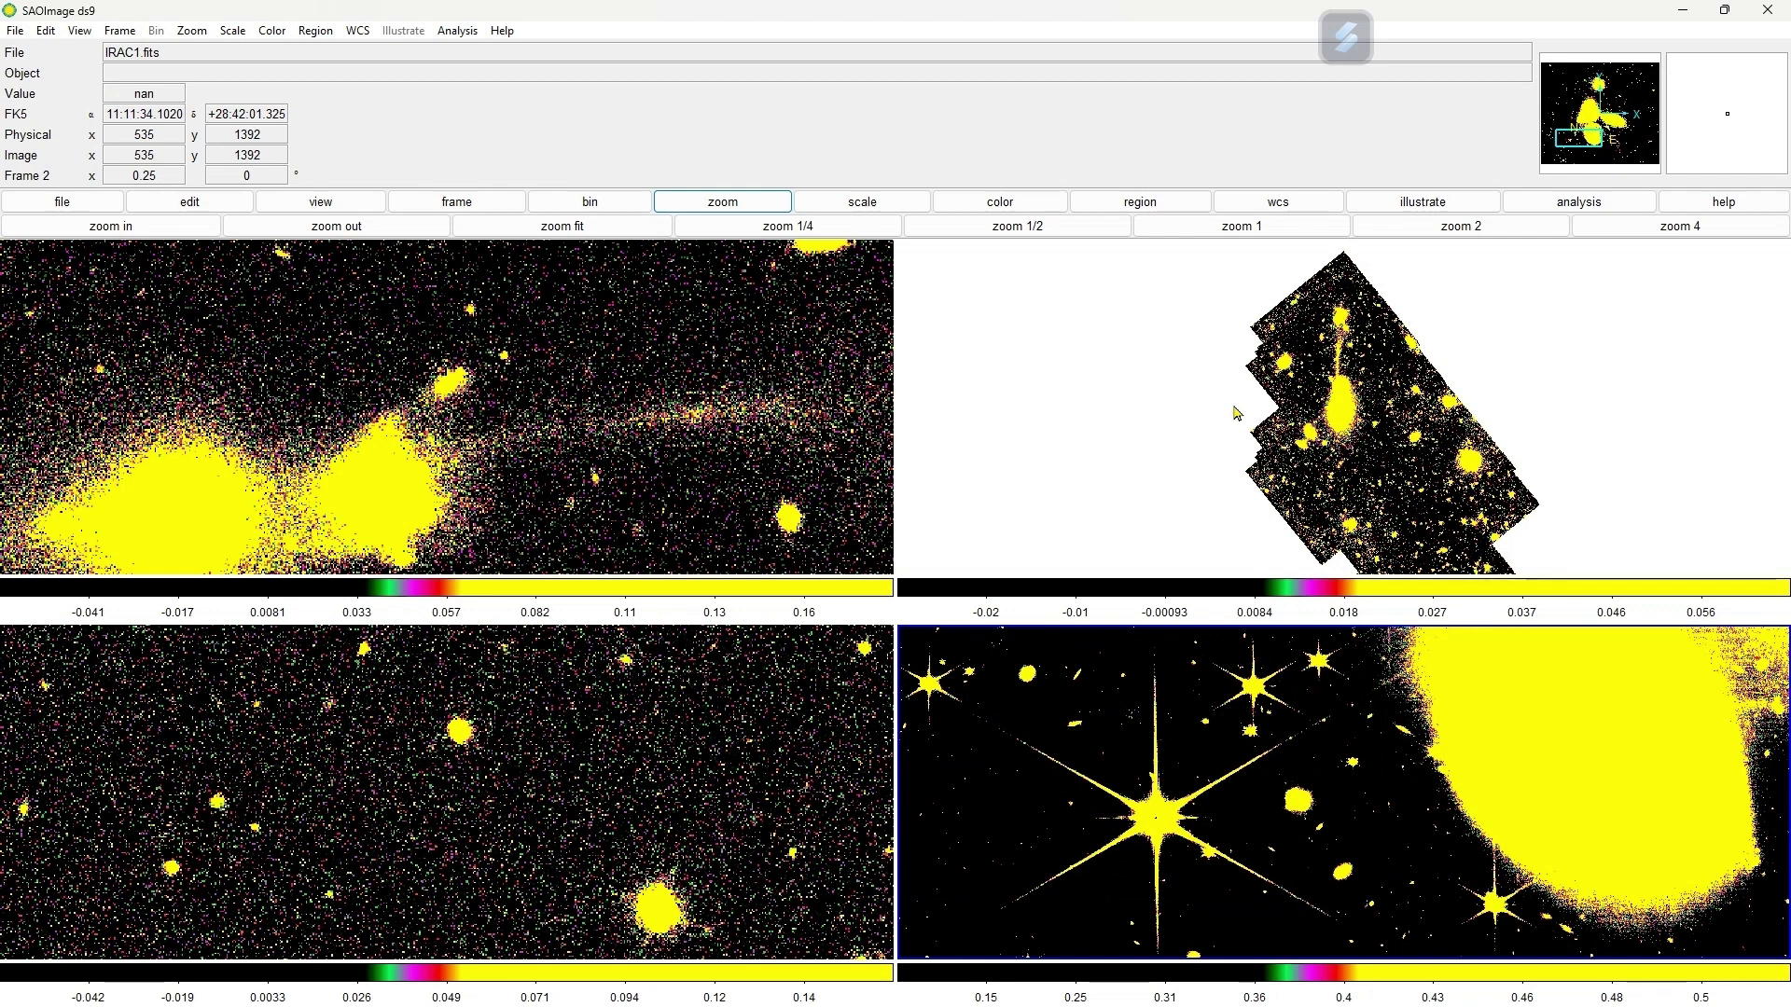
left_click(972, 335)
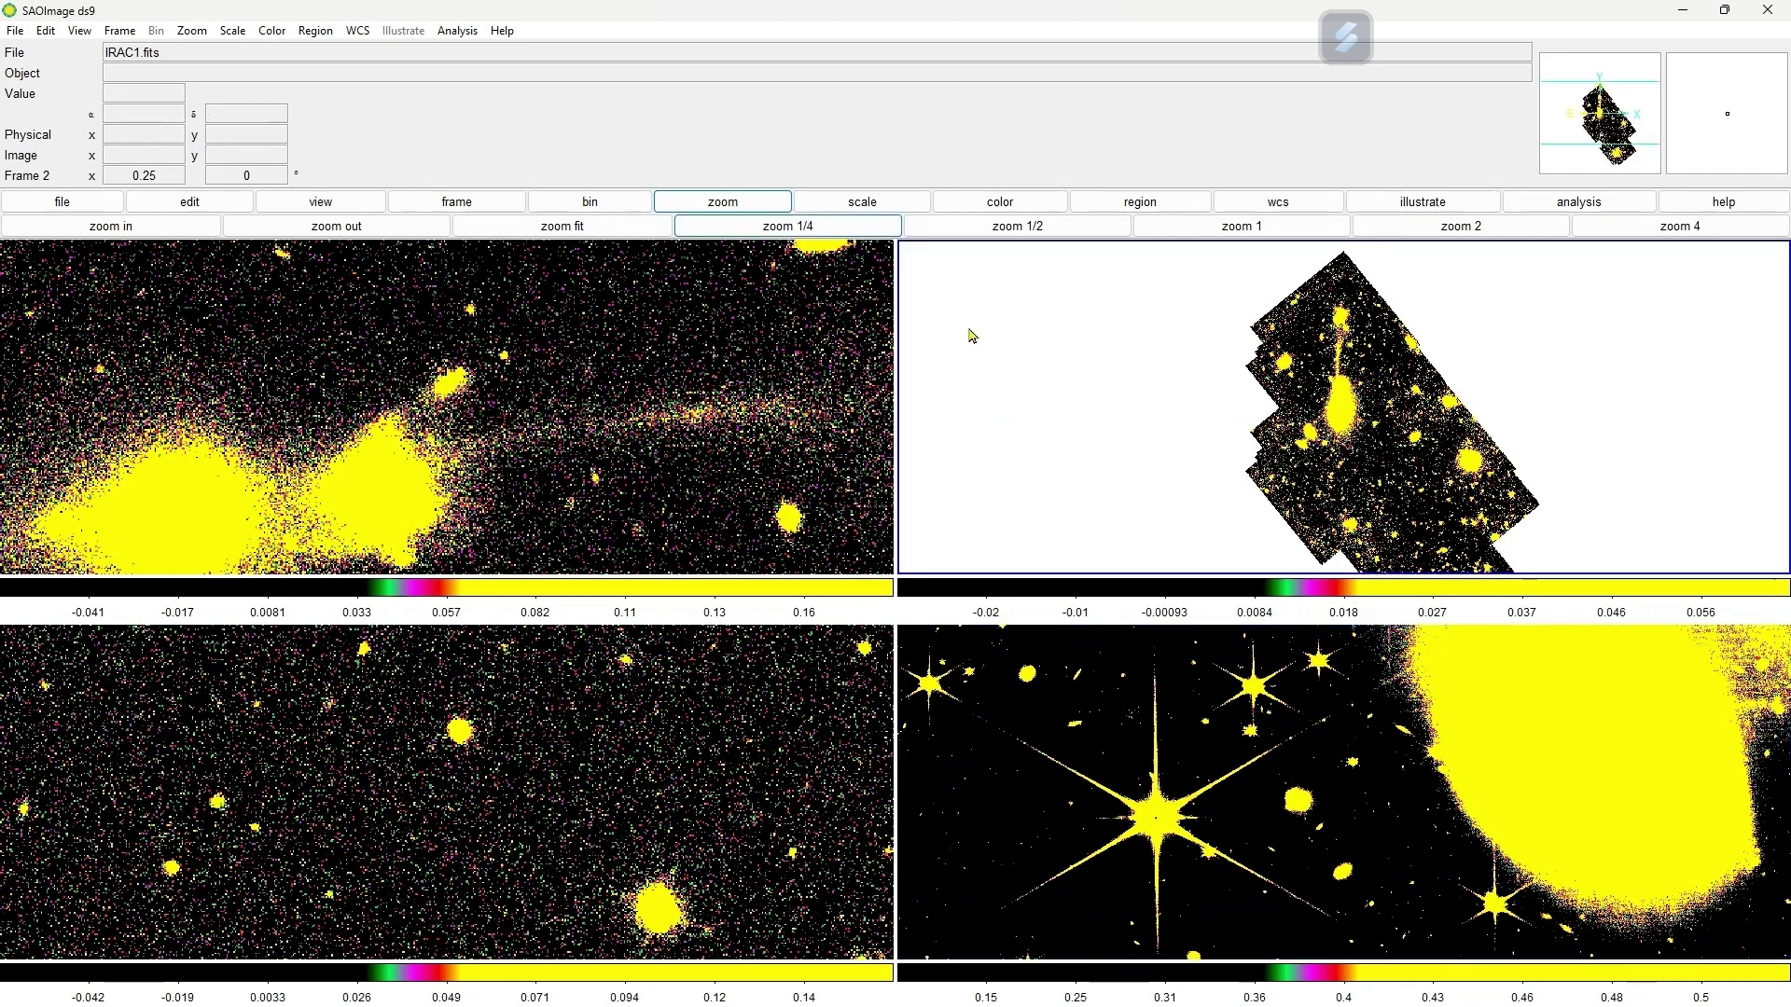